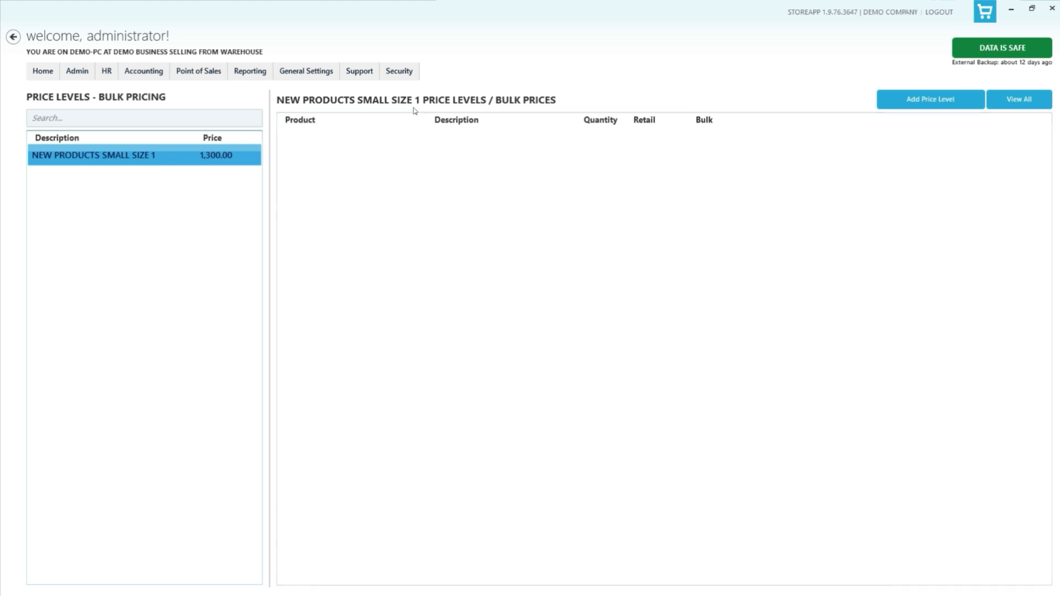
- Start a price level for NEW PRODUCTS SMALL SIZE 1 with description HALF DOZEN, quantity 6 and single price 1250
left_click(937, 105)
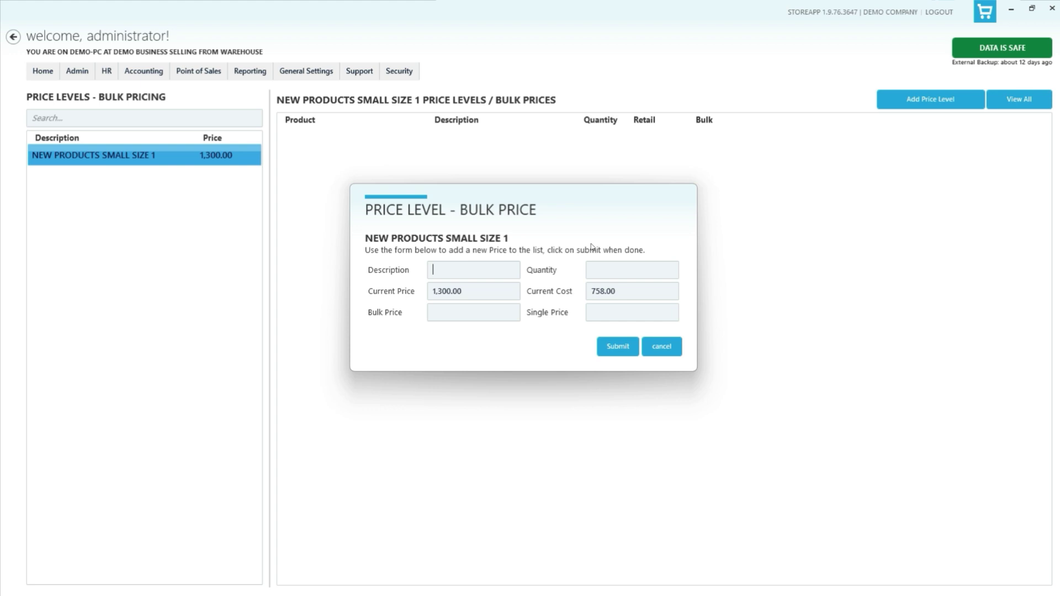
type("HALF DOZEN")
key("Tab")
type("6")
left_click(495, 316)
type("456")
double_click(613, 315)
type("1250")
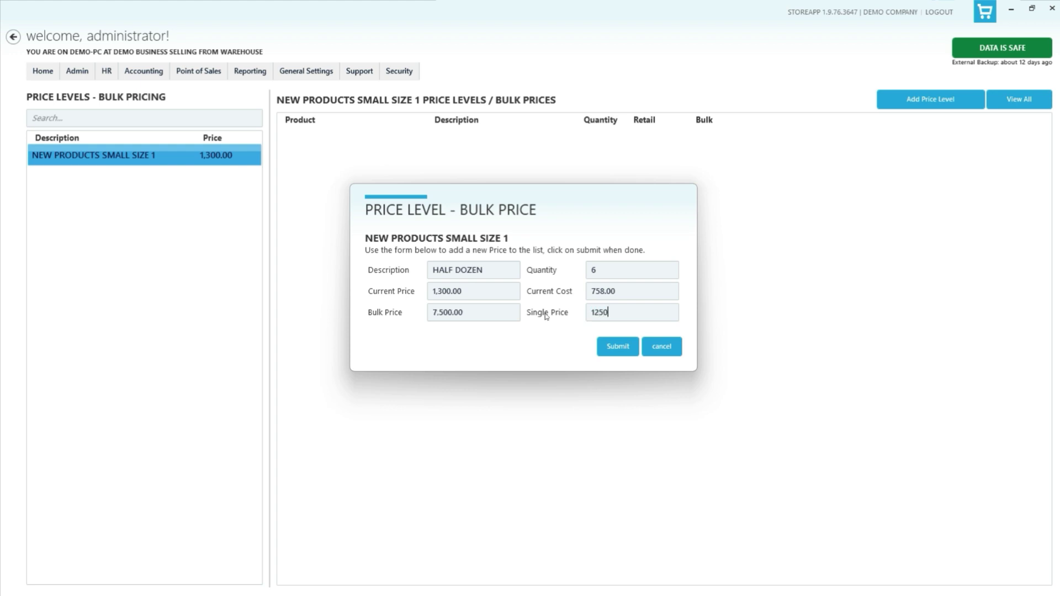
- Set the HALF DOZEN level's bulk price to 7500 and submit the price level
left_click(487, 314)
left_click_drag(493, 312, 403, 316)
type("75")
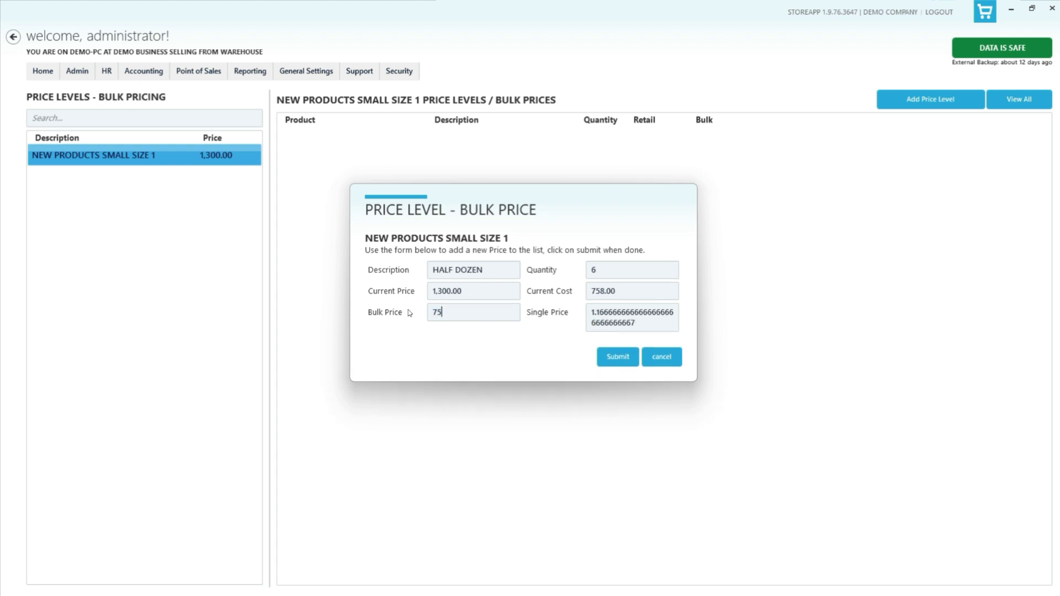
type("00")
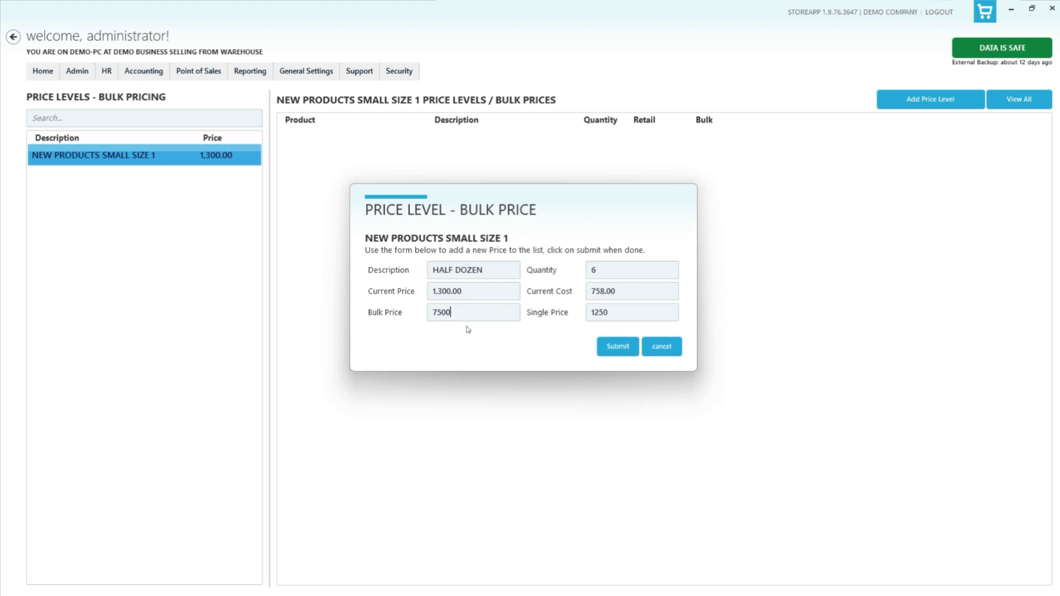
left_click(610, 346)
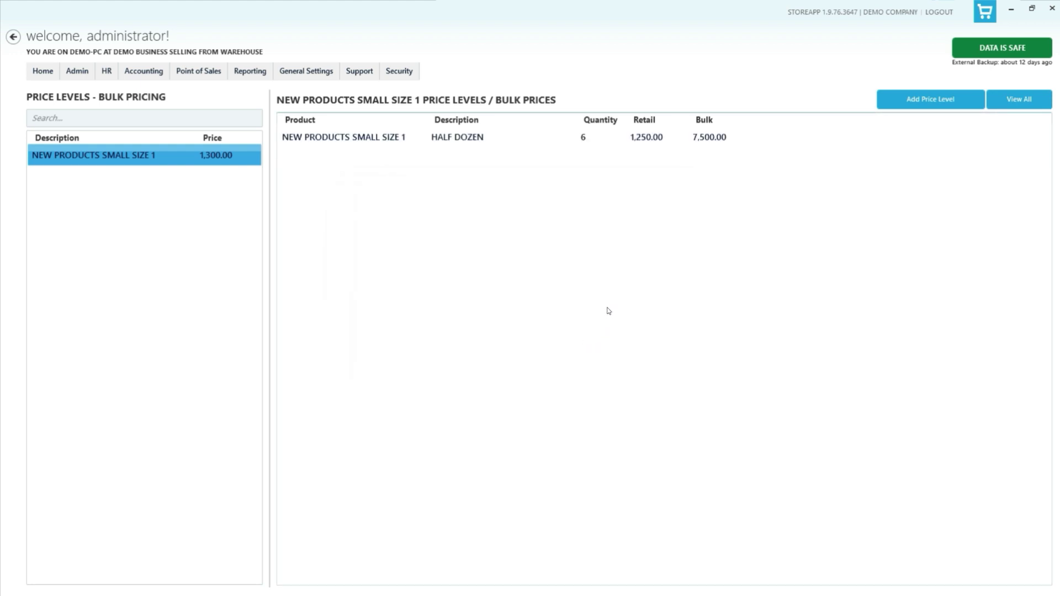
- Change the HALF DOZEN price level's description to HALF DOZEN 1 and submit it
right_click(593, 145)
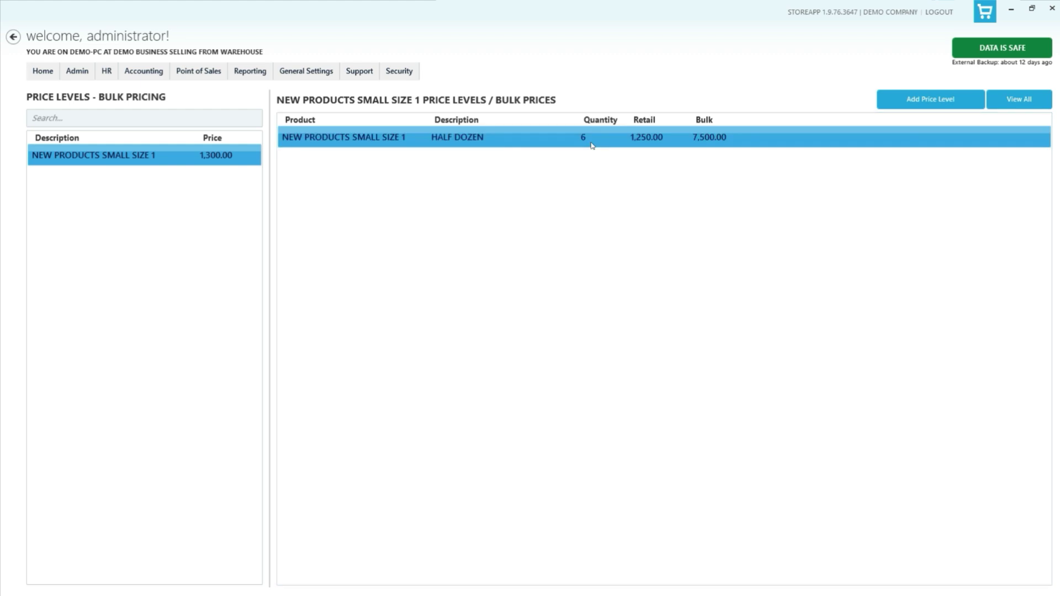
left_click(625, 165)
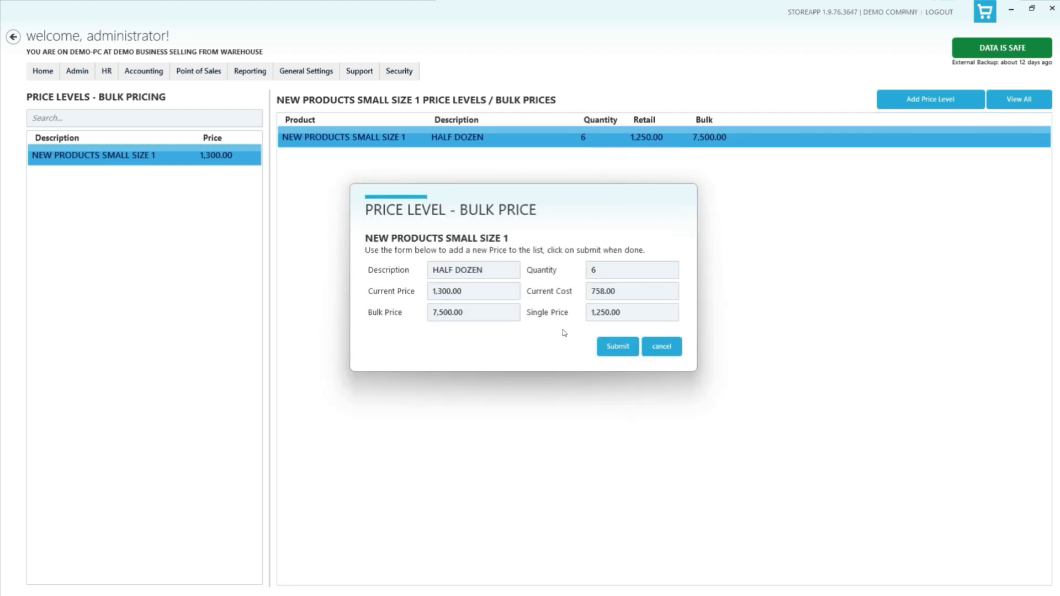
left_click(498, 270)
type("1")
left_click(617, 343)
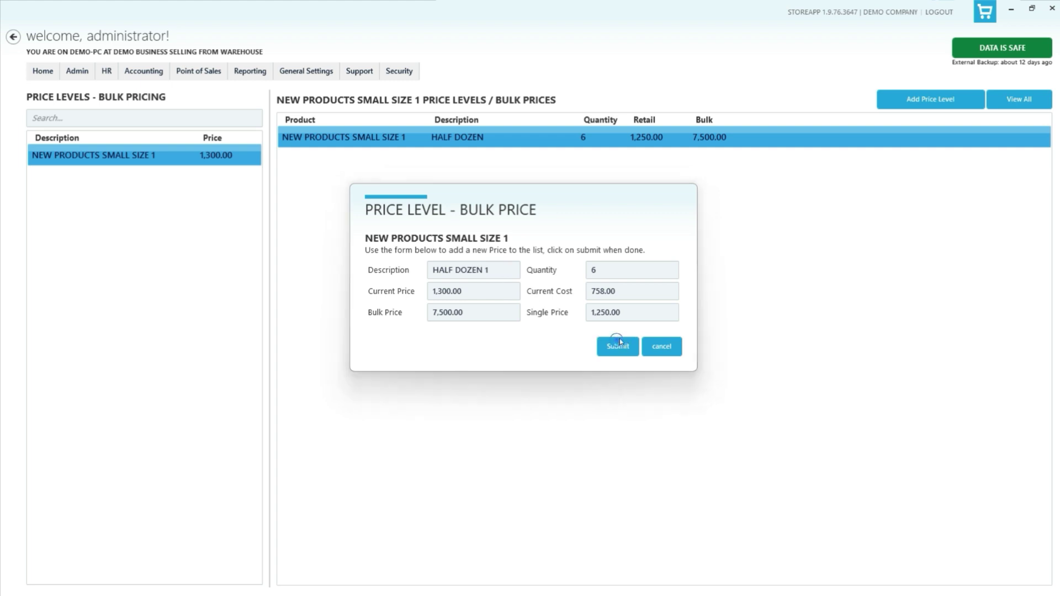
- Edit the price level to restore the description HALF DOZEN and set its quantity to 7
right_click(574, 142)
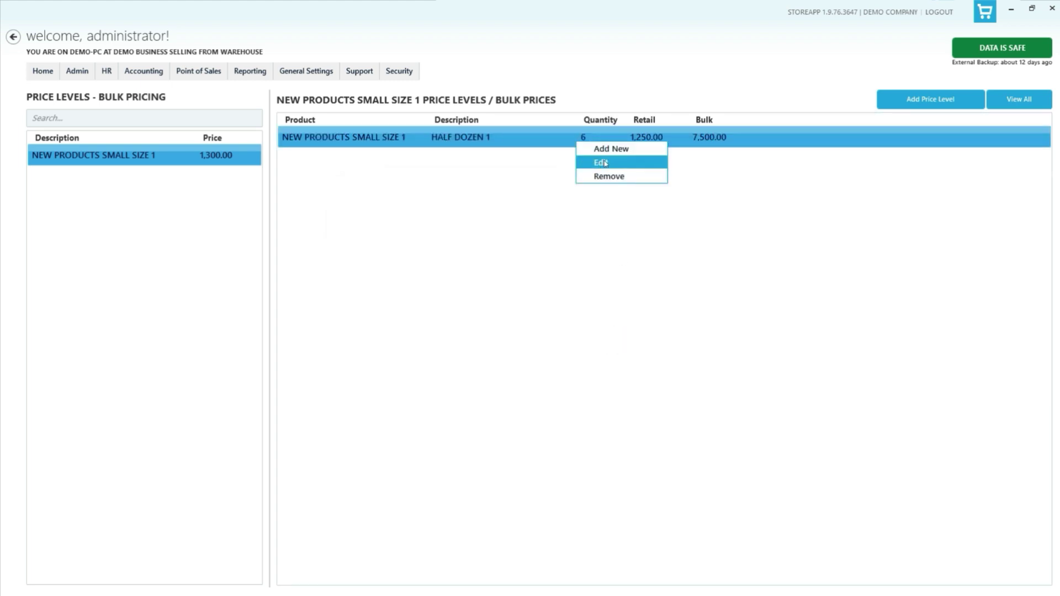
left_click(605, 162)
left_click(502, 268)
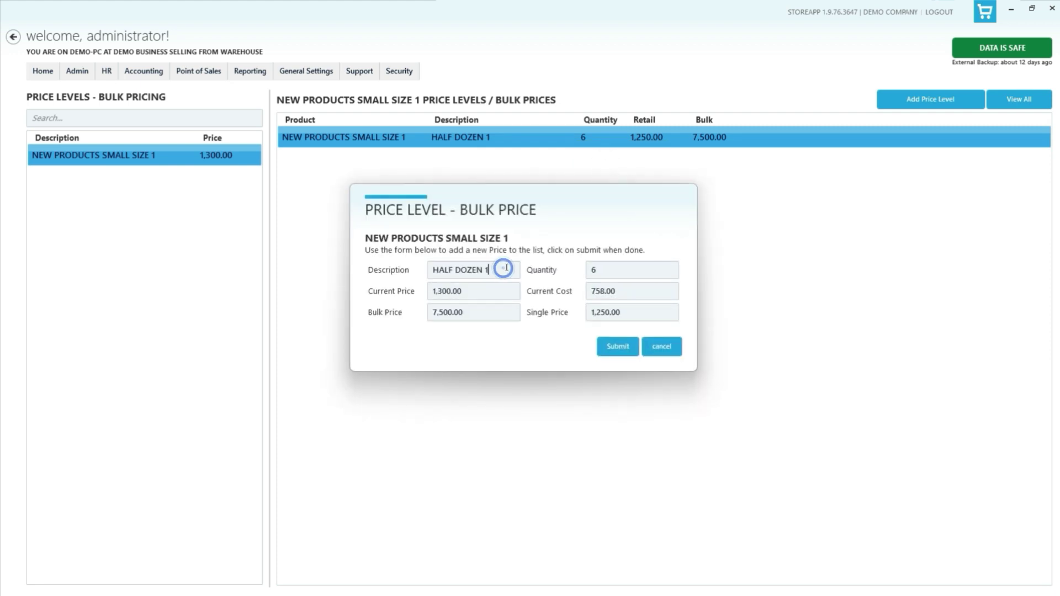
key("BackSpace")
key("BackSpace")
double_click(605, 268)
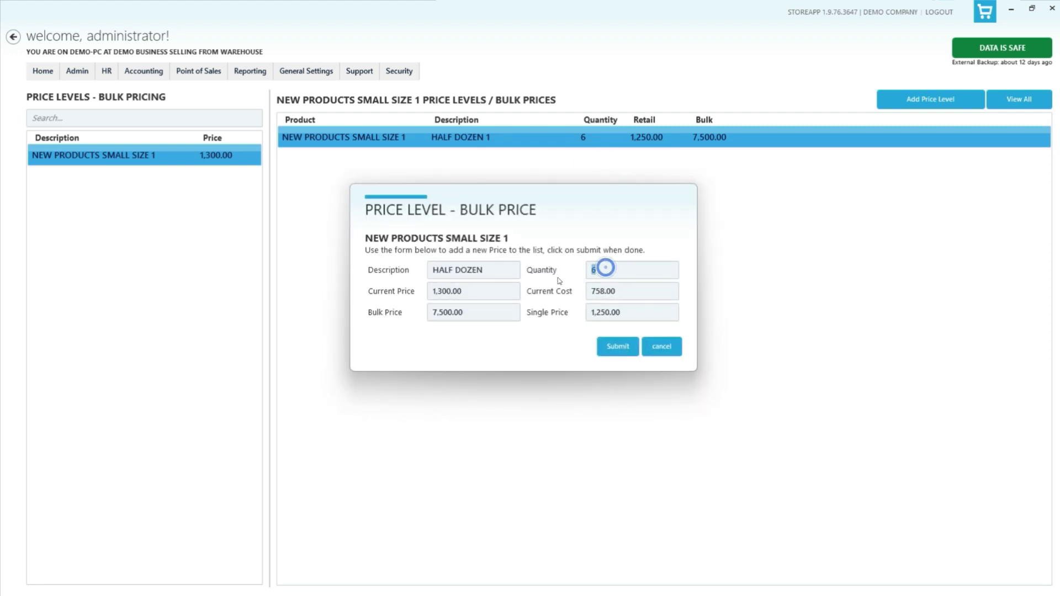
type("7")
left_click(617, 347)
- Set the HALF DOZEN price level's quantity back to 6 and submit it
right_click(666, 137)
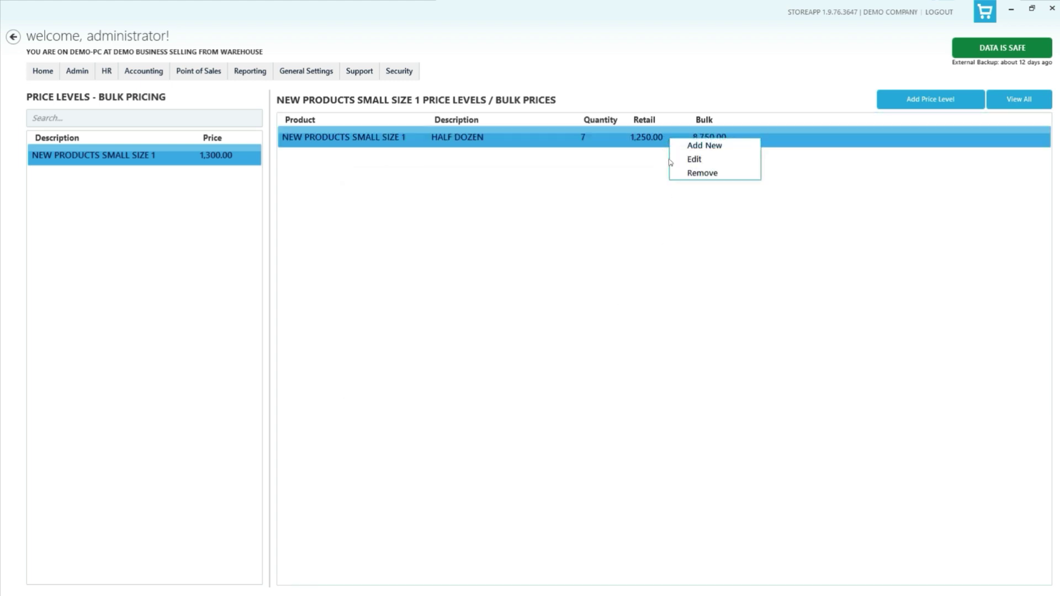
left_click(691, 159)
double_click(611, 269)
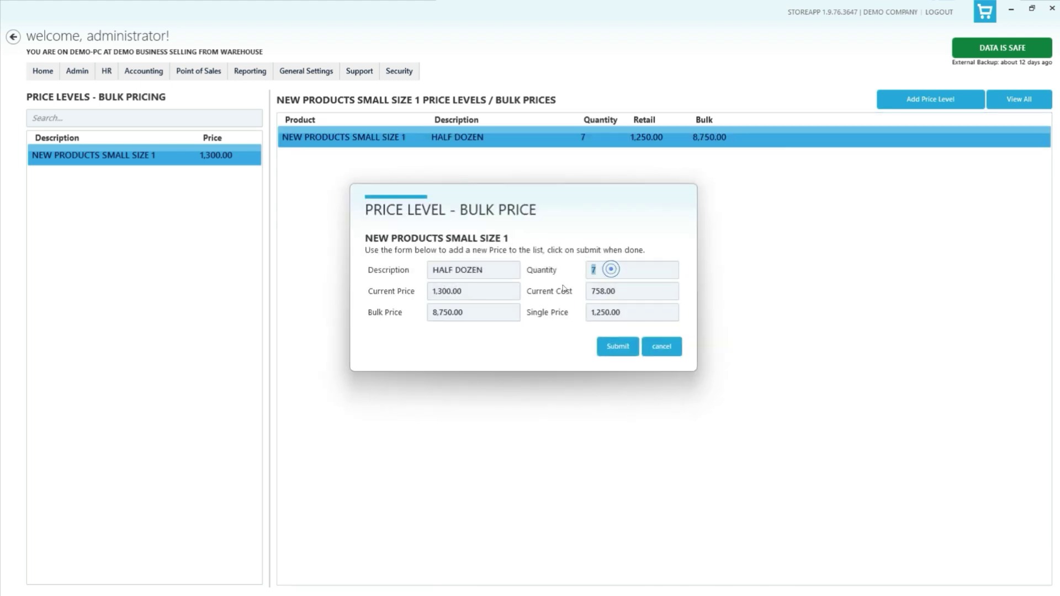
type("6")
left_click(616, 348)
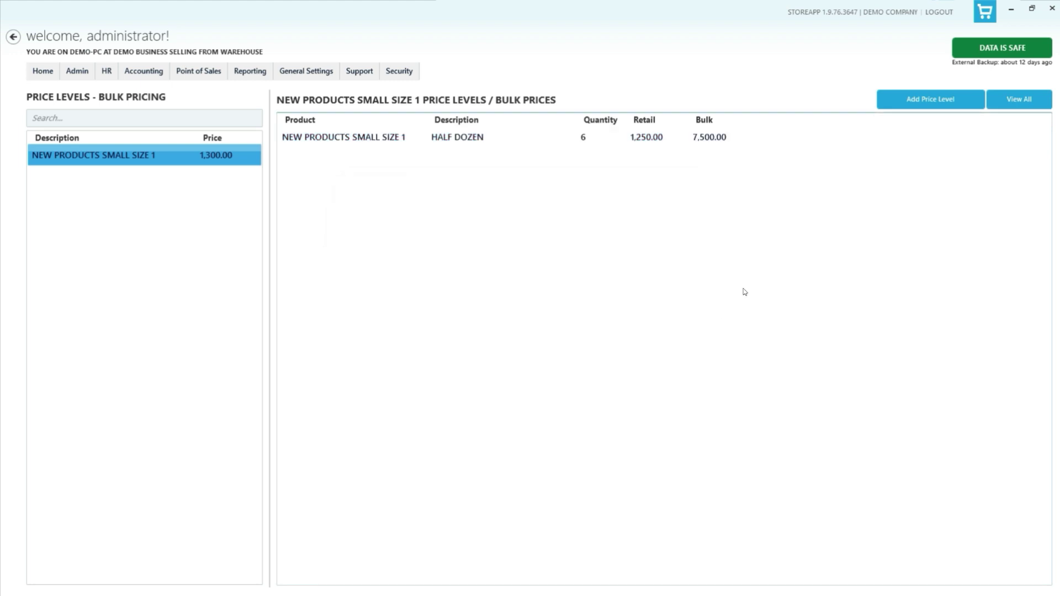
- Add a second price level for NEW PRODUCTS SMALL SIZE 1 with description DOZEN, quantity 12 and single price 1,200
left_click(944, 102)
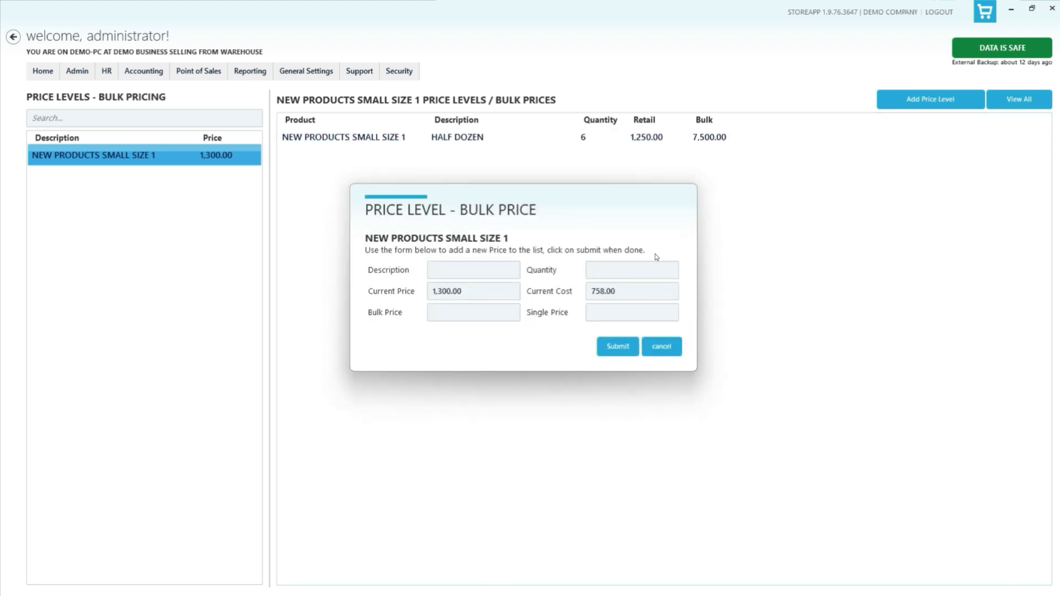
left_click(495, 274)
type("DOZEN")
key("Tab")
type("12")
left_click(619, 311)
type("1,2")
type("00")
left_click(613, 346)
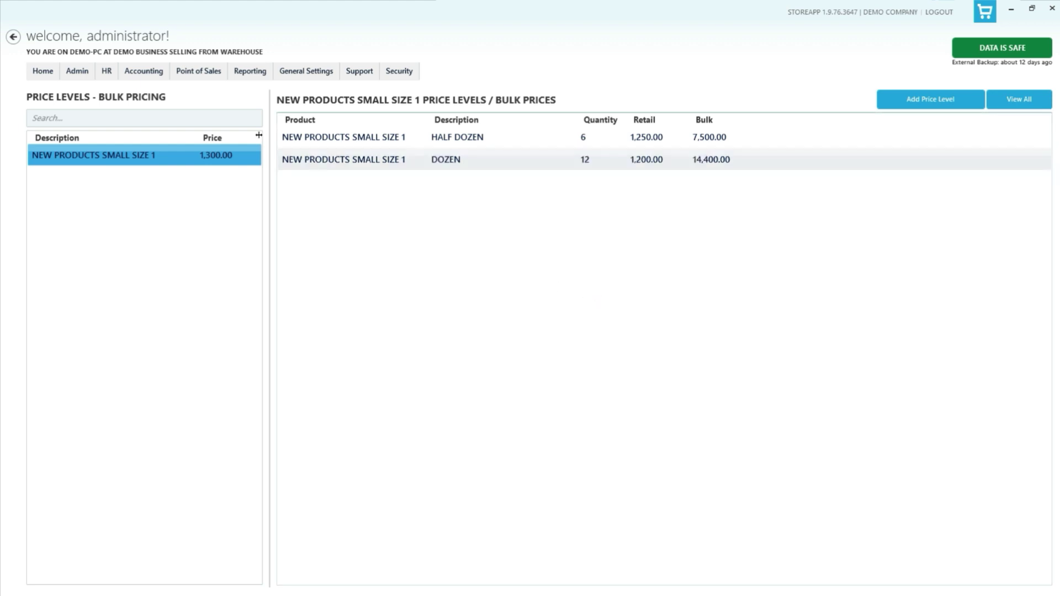
- Open the retail sales screen and try to add NEW PRODUCTS SMALL SIZE 1 to the cart
left_click(205, 71)
mouse_move(210, 87)
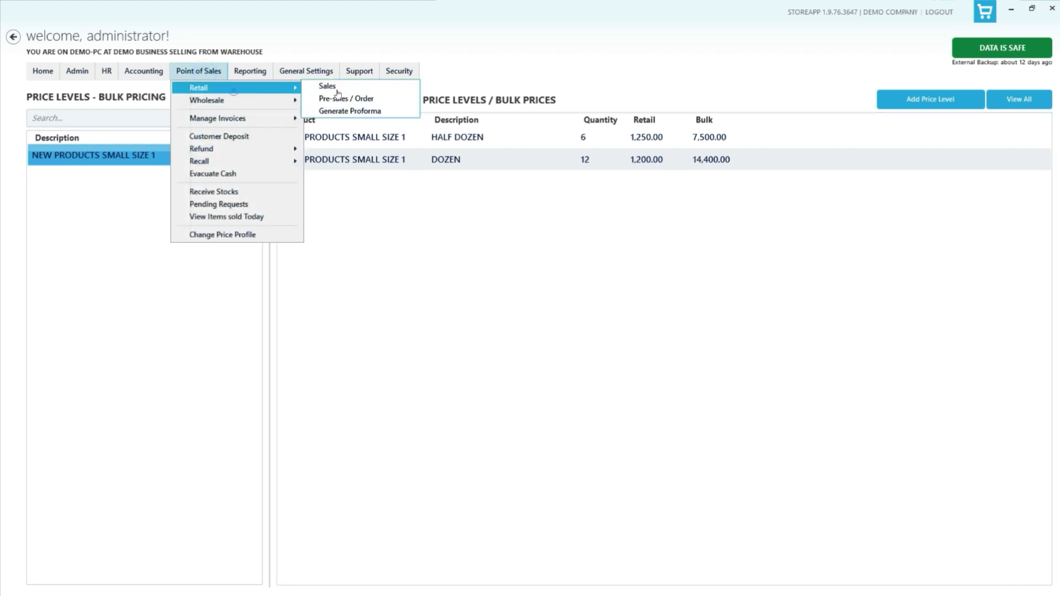
left_click(366, 87)
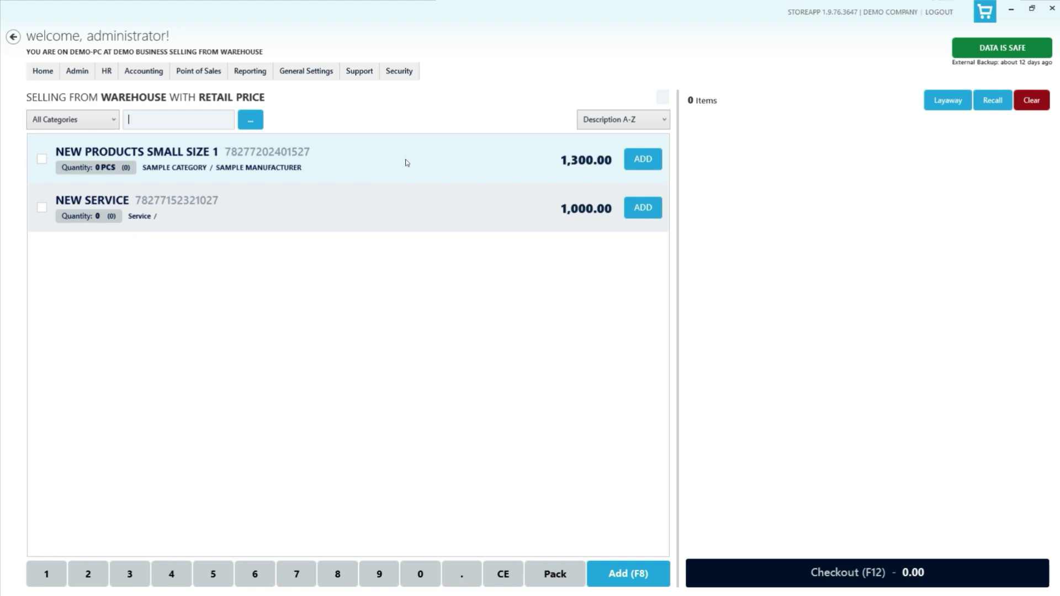
left_click(630, 160)
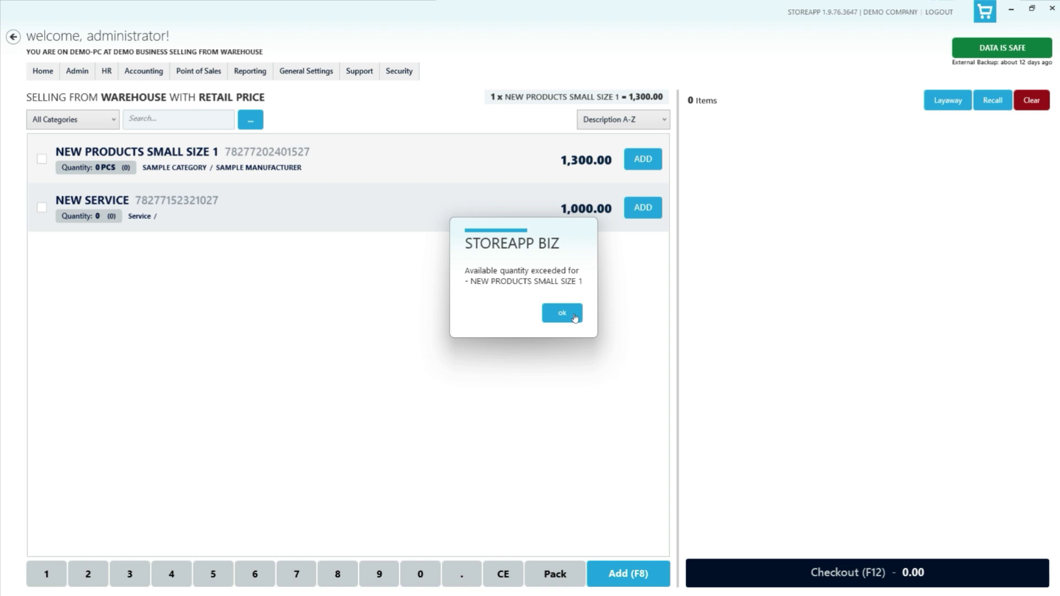
left_click(561, 314)
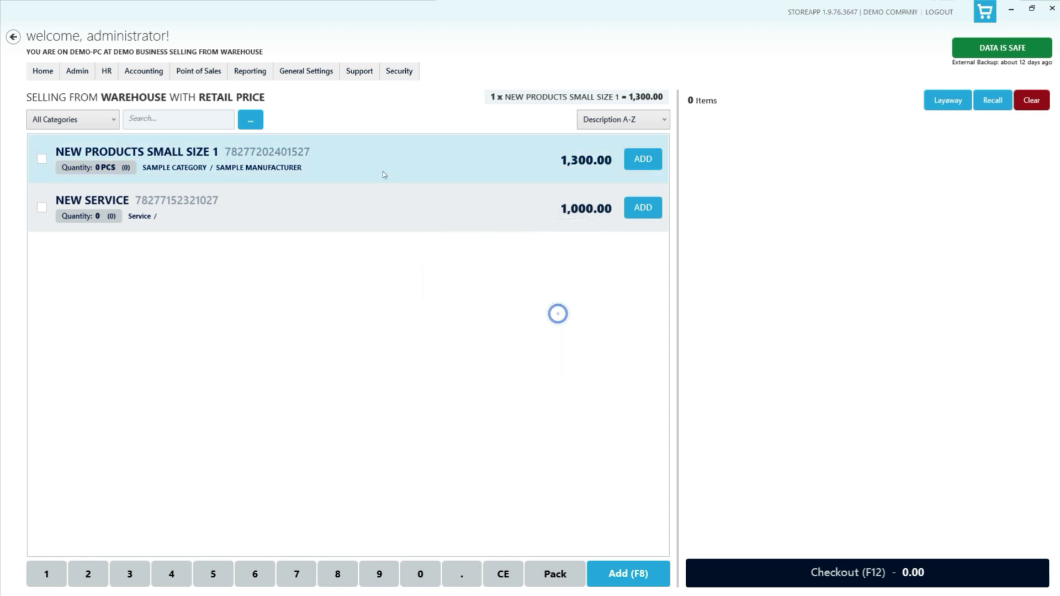
- Enable Allow Negative Sales in the store's inventory settings and save the change
left_click(307, 74)
mouse_move(338, 110)
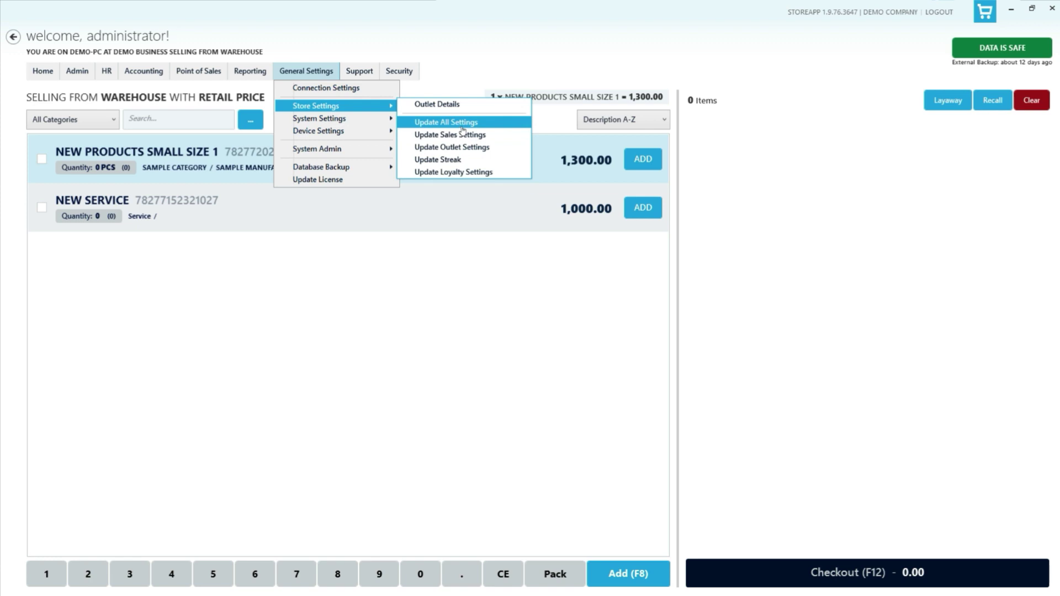
left_click(448, 123)
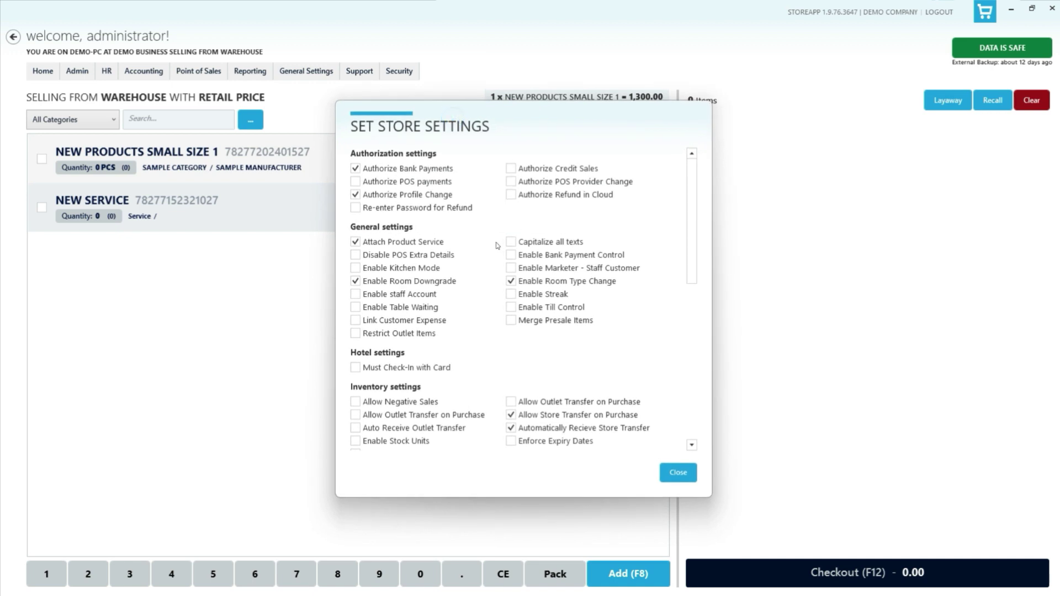
scroll(527, 283, "down", 2)
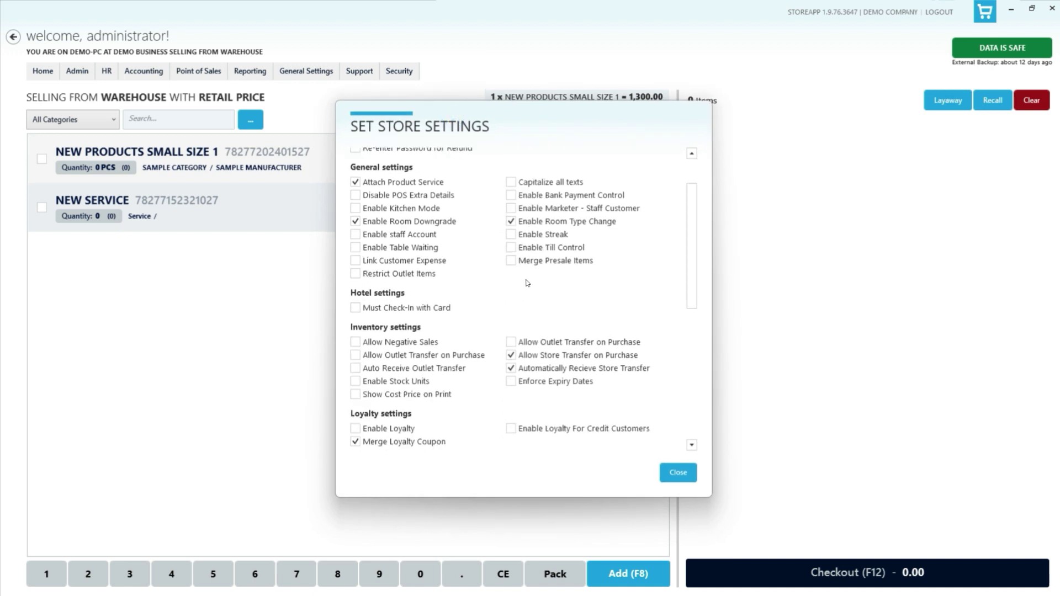
left_click_drag(693, 252, 693, 270)
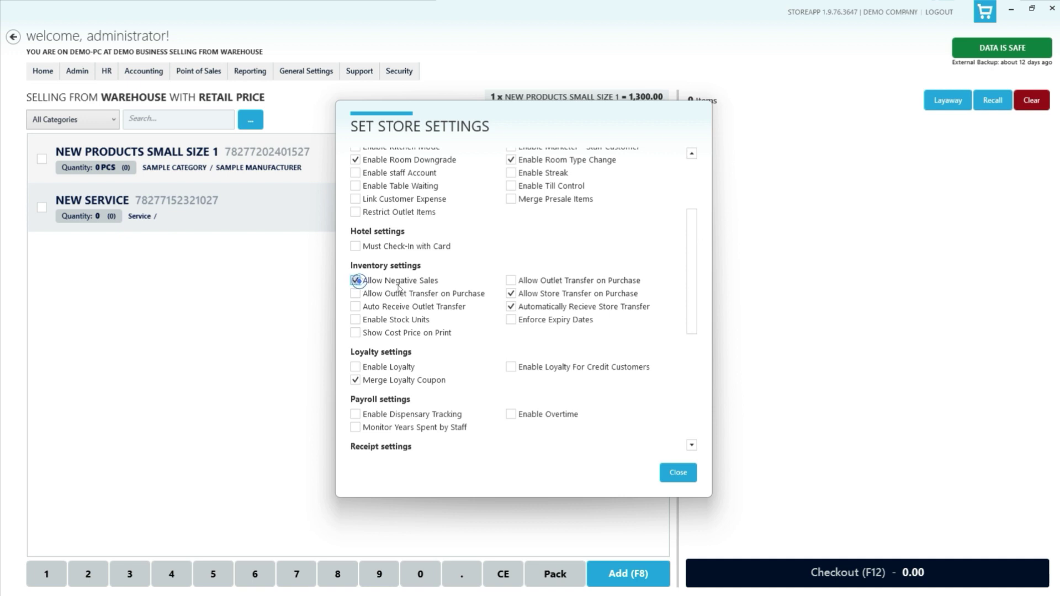
left_click(356, 280)
left_click(666, 471)
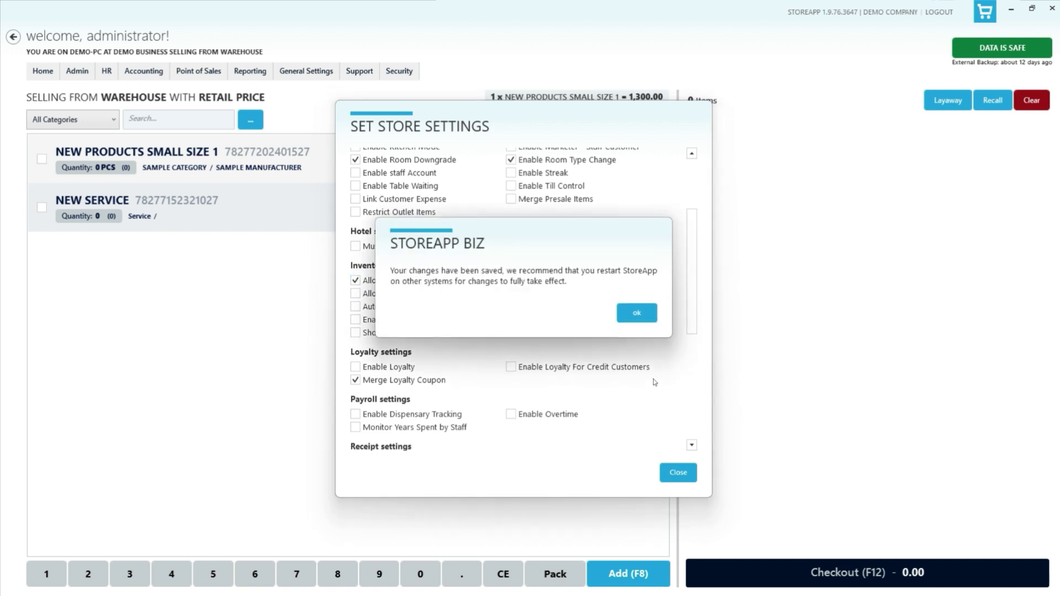
left_click(636, 313)
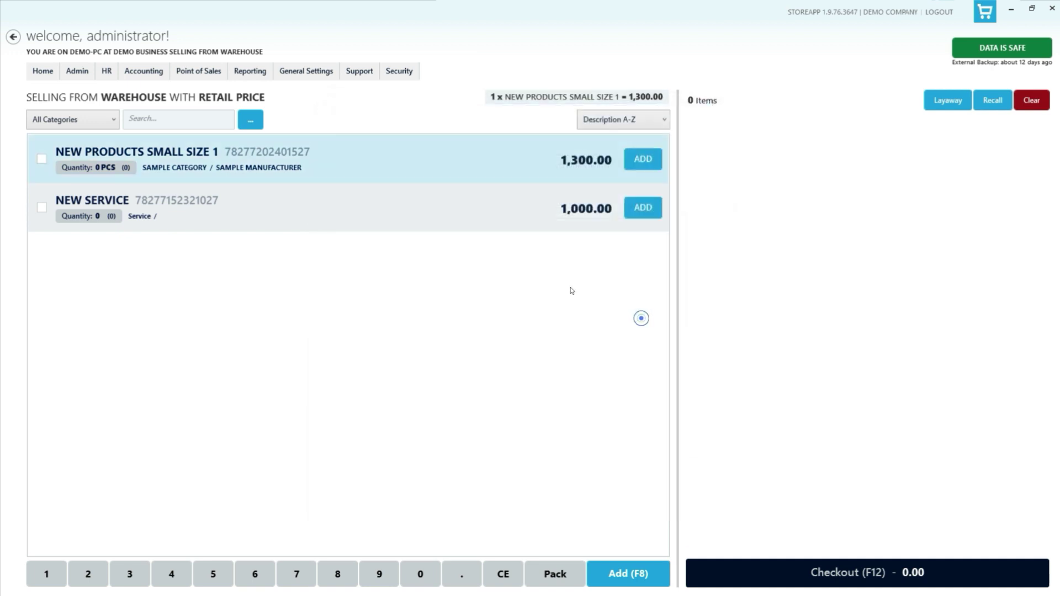
- Reload the retail sales screen and add three units of NEW PRODUCTS SMALL SIZE 1 to the cart
left_click(212, 73)
mouse_move(230, 94)
left_click(326, 87)
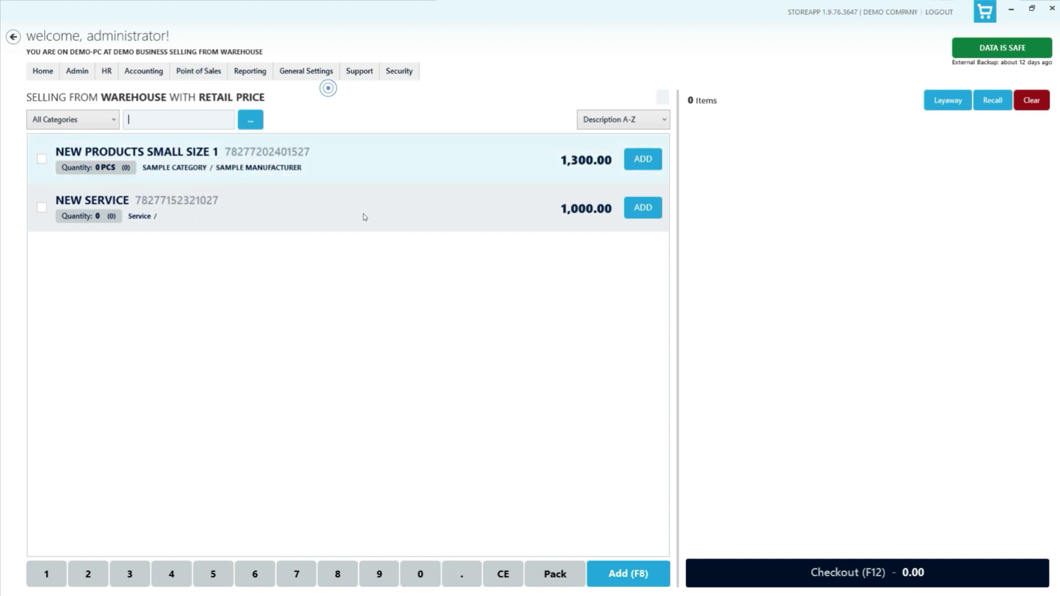
left_click(644, 162)
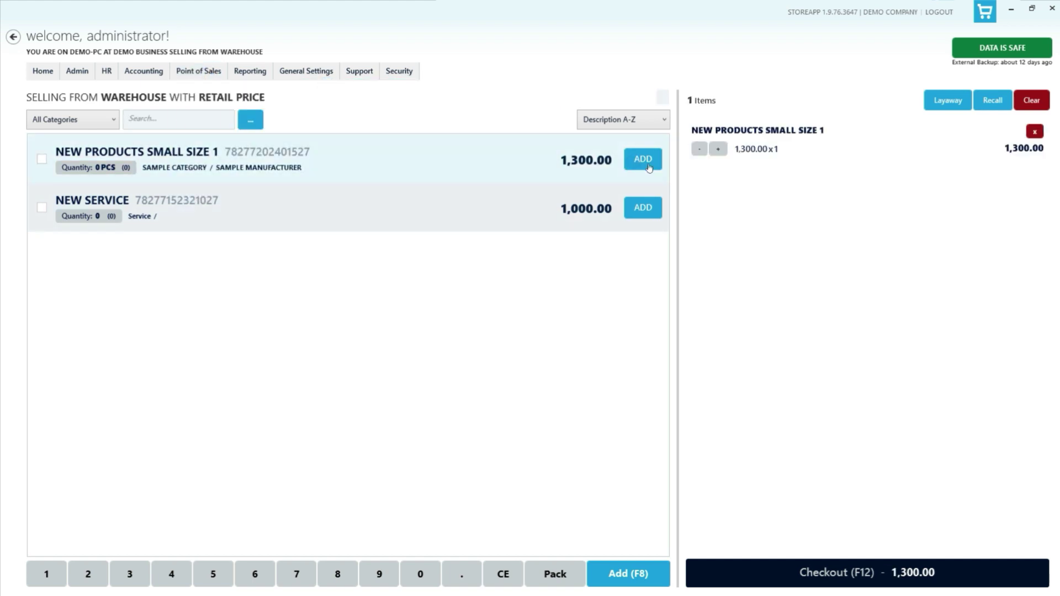
left_click(647, 165)
left_click(650, 168)
- Increase the cart quantity of NEW PRODUCTS SMALL SIZE 1 one unit at a time to 12 and remove the item from the cart
left_click(719, 151)
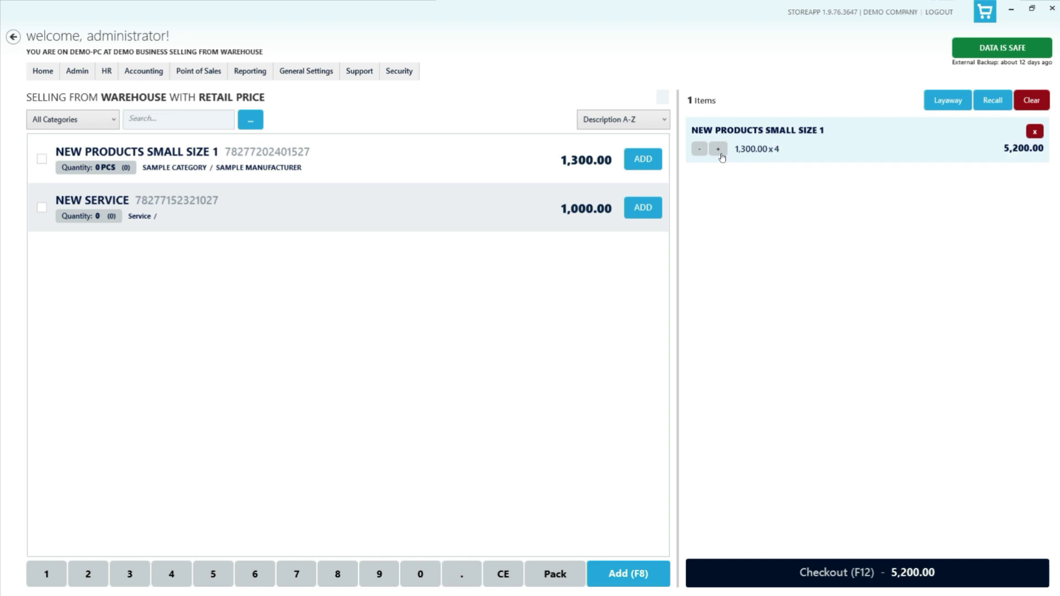
left_click(719, 151)
left_click(719, 150)
left_click(719, 151)
left_click(719, 151)
left_click(721, 152)
left_click(719, 151)
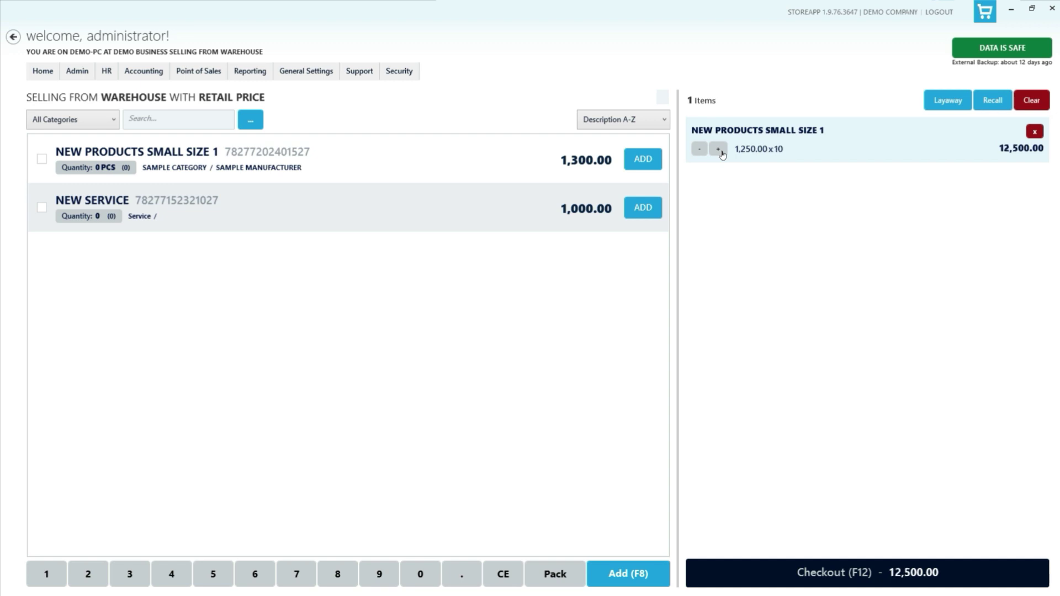
left_click(720, 151)
left_click(719, 152)
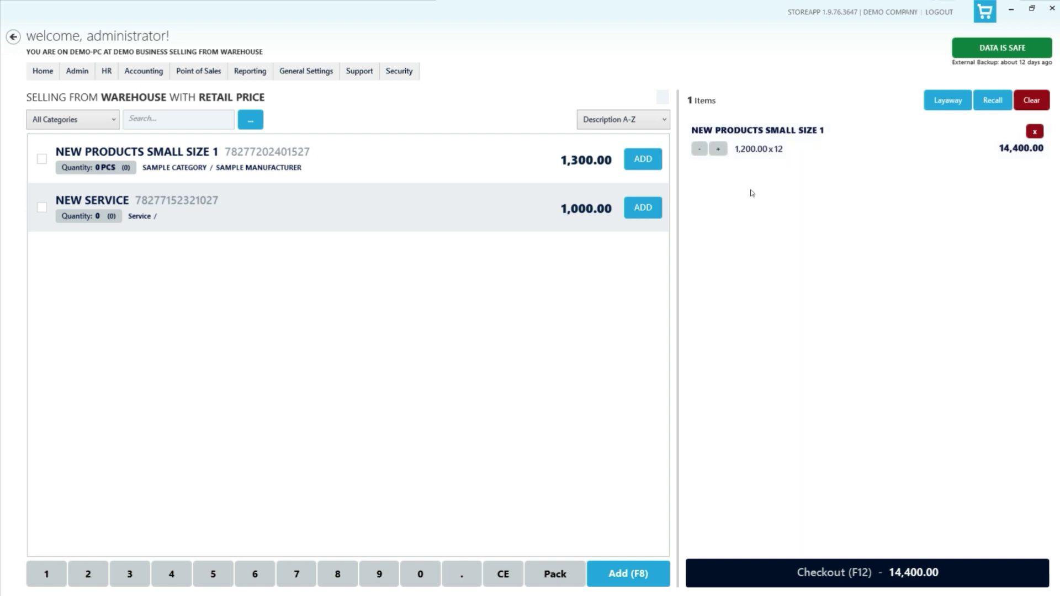
left_click(1034, 134)
left_click(1034, 132)
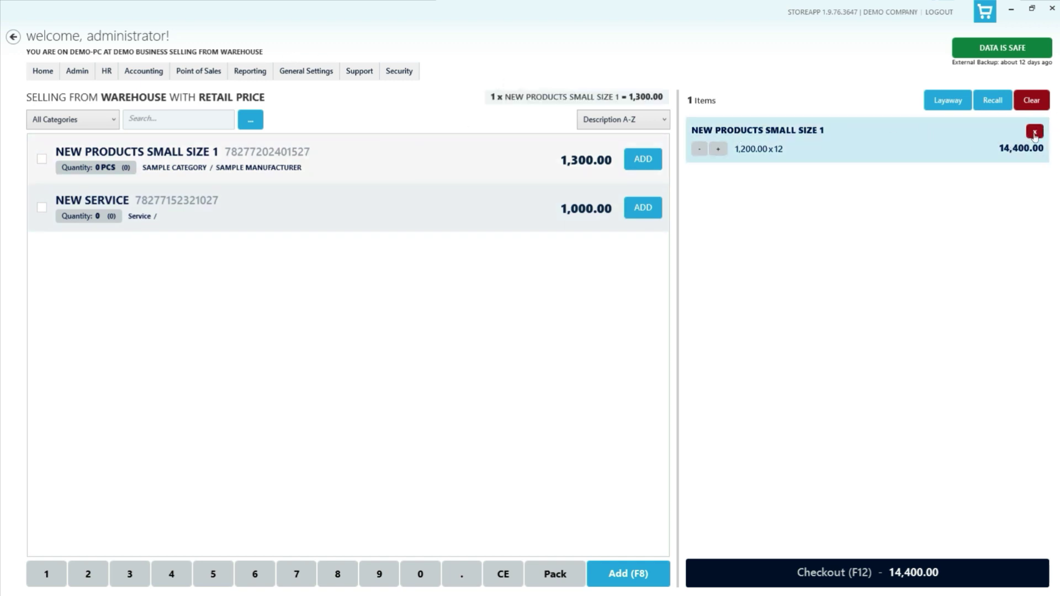
- Open the product price levels and select the DOZEN level of NEW PRODUCTS SMALL SIZE 1
left_click(79, 77)
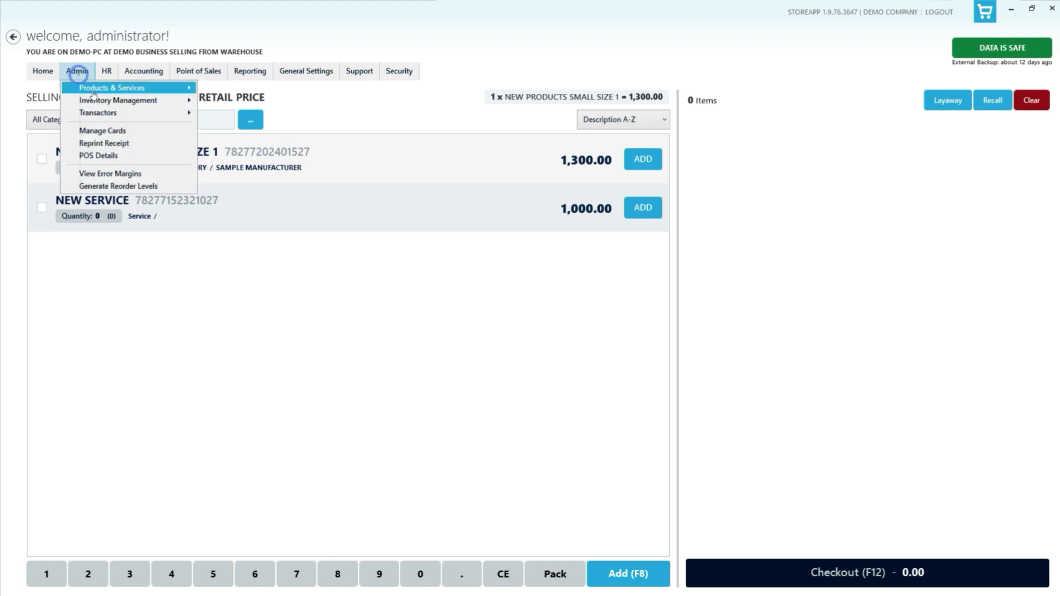
mouse_move(123, 87)
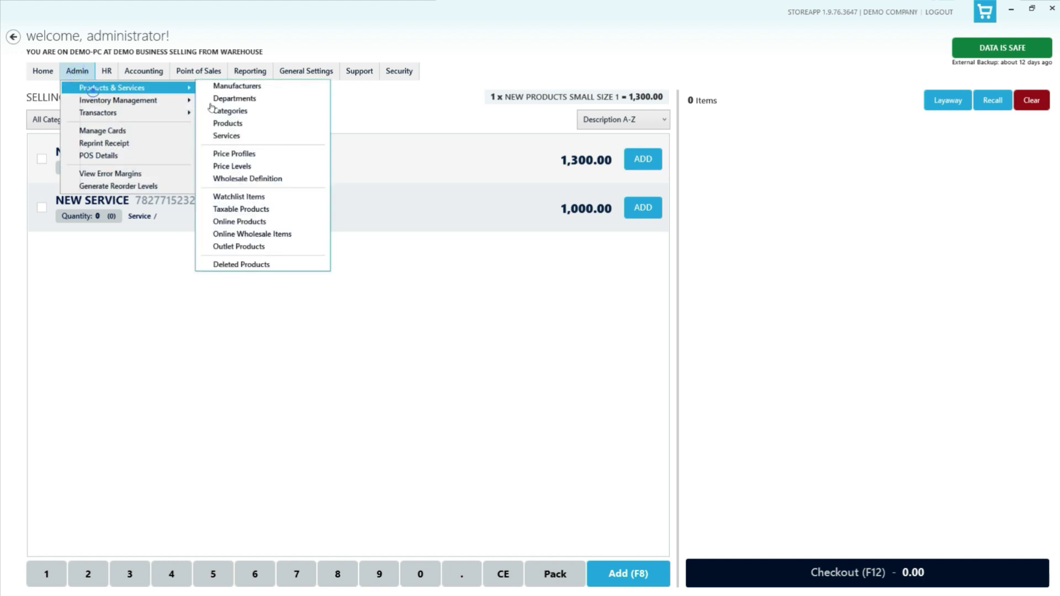
left_click(244, 167)
left_click(486, 165)
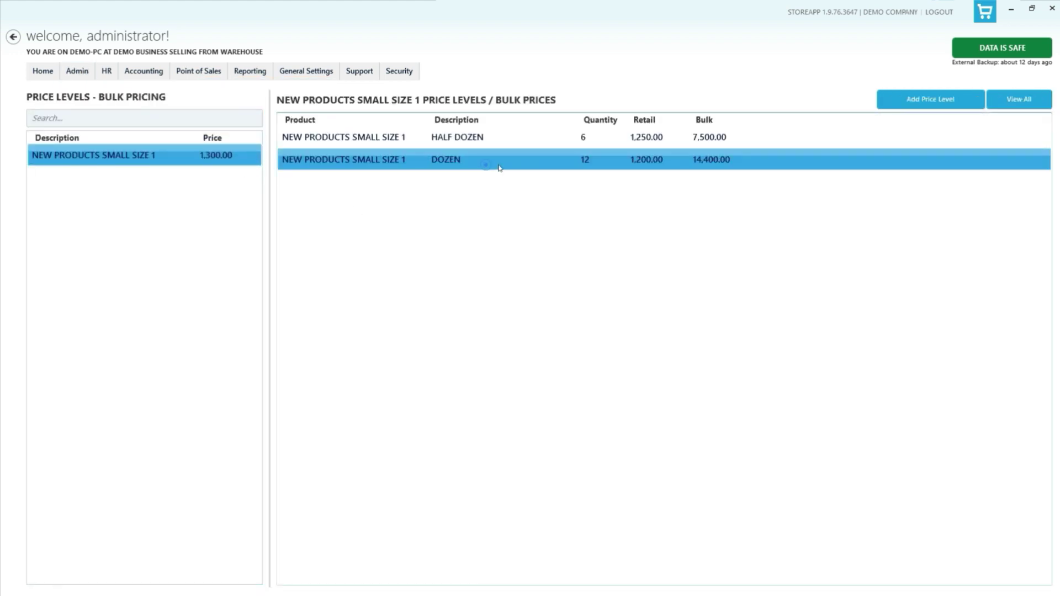
- Remove the DOZEN price level of NEW PRODUCTS SMALL SIZE 1, confirm the deletion and list all price levels
right_click(626, 161)
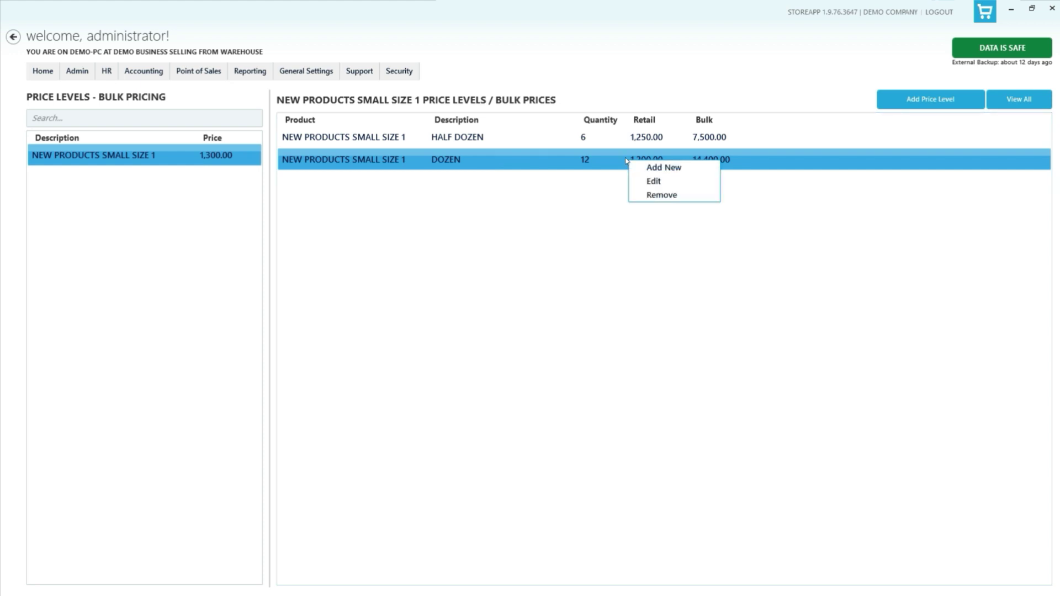
left_click(663, 196)
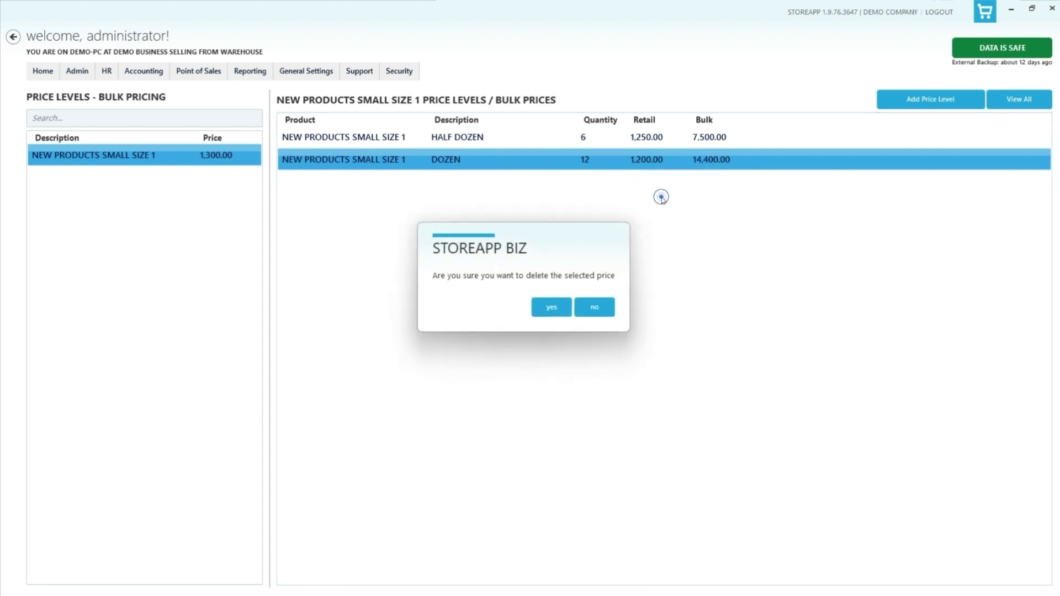
left_click(548, 307)
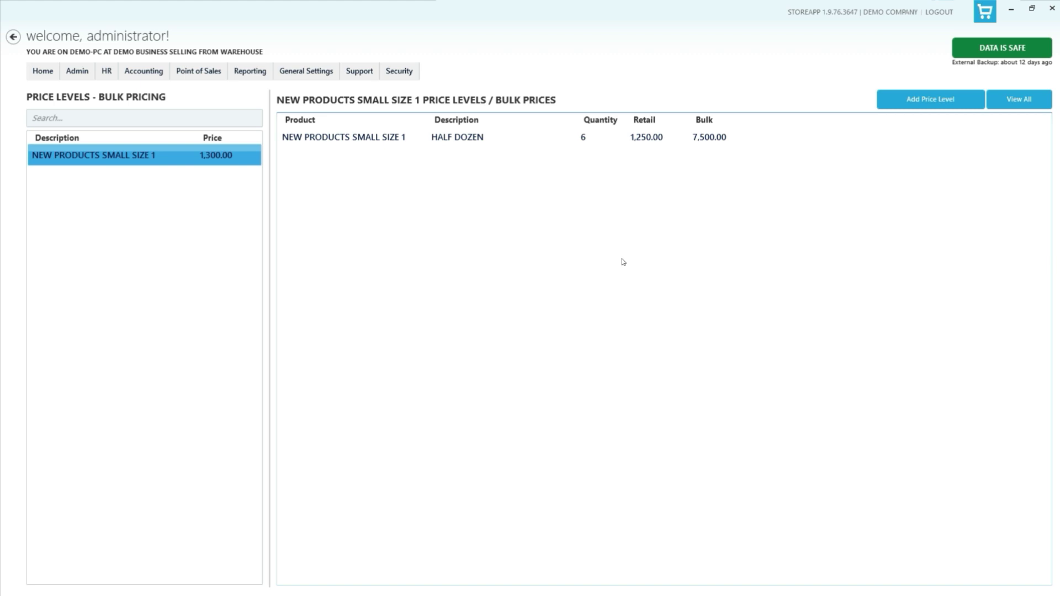
left_click(1020, 101)
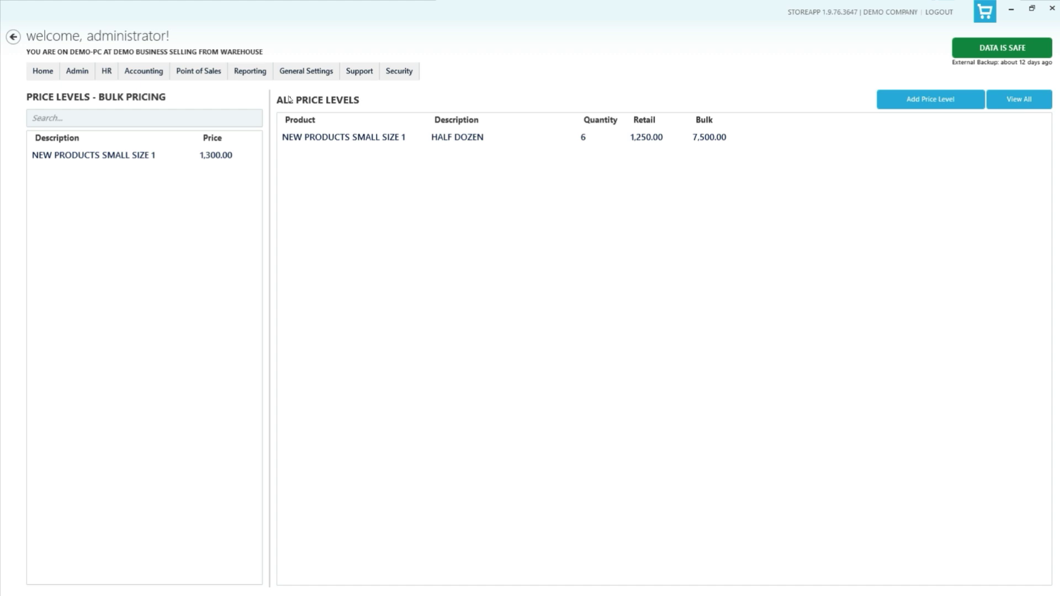
- Start a new product in the products list with a generated code and the description ANOTHER PRODUCT MID SIZE
left_click(72, 71)
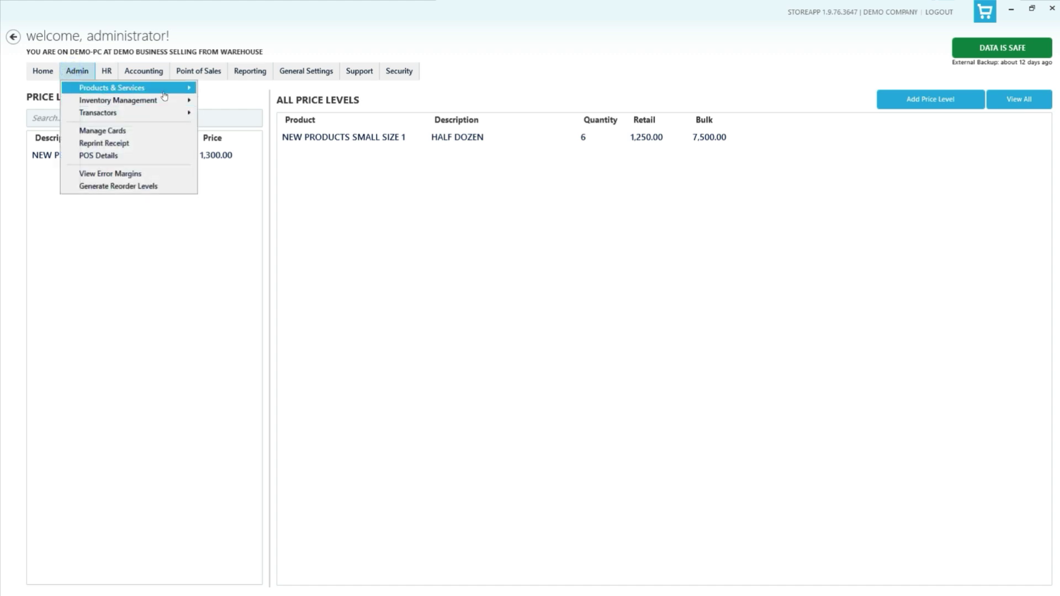
mouse_move(185, 88)
left_click(251, 123)
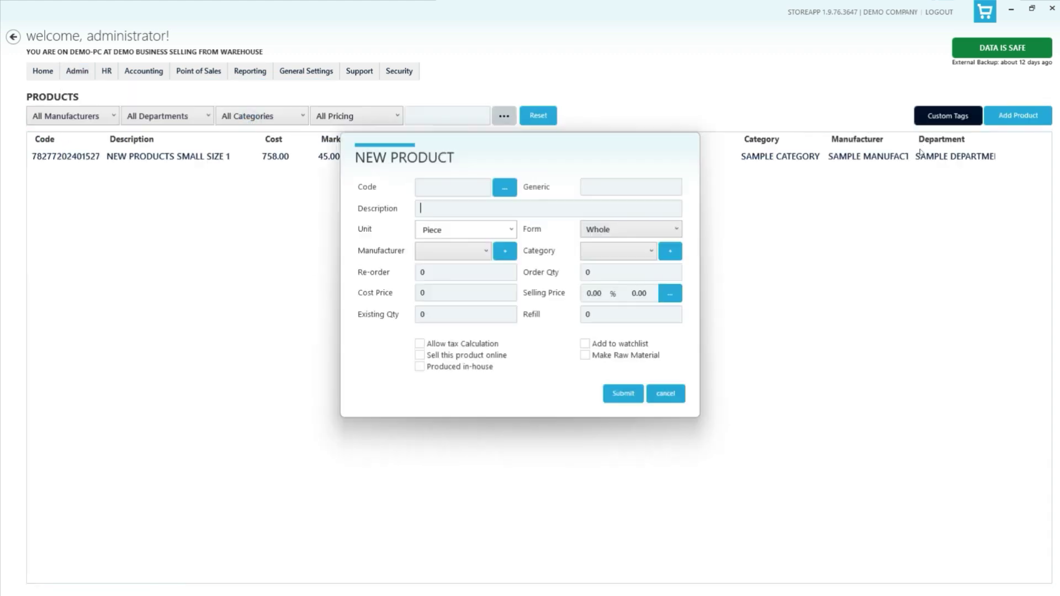
left_click(490, 208)
type("ANOTHER PRODUCT MID SIXZE")
key("Left")
key("Left")
key("BackSpace")
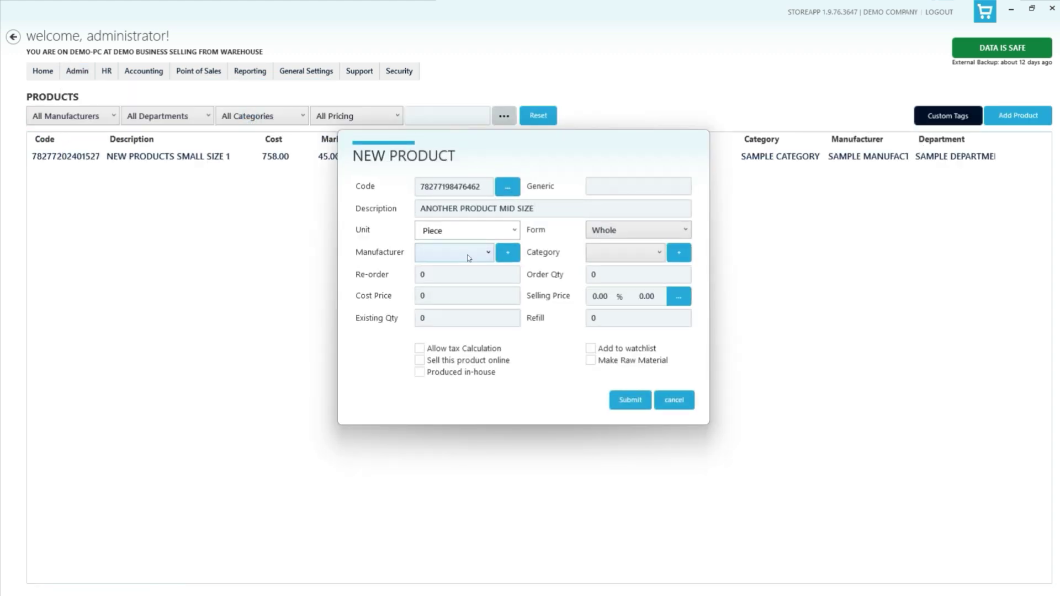
- Assign the sample manufacturer and sample category, set the cost price to 546 and the markup to 50%, and submit the new product
left_click(469, 256)
left_click(458, 267)
left_click(625, 253)
left_click(624, 268)
double_click(434, 294)
type("546")
left_click(609, 297)
type("50")
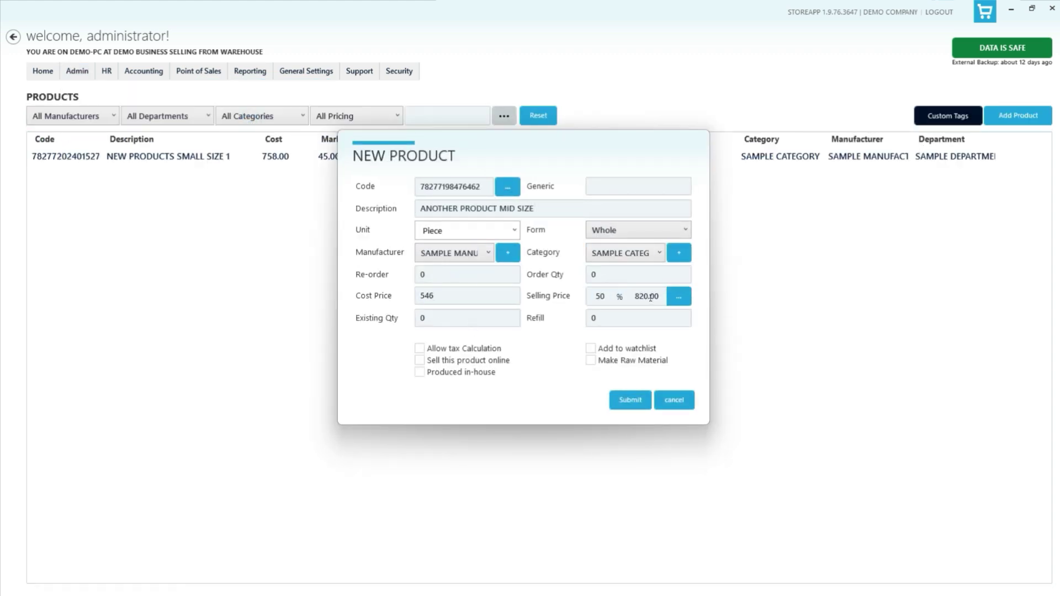
left_click(630, 400)
- Open the product price levels and select ANOTHER PRODUCT MID SIZE
left_click(77, 71)
mouse_move(132, 88)
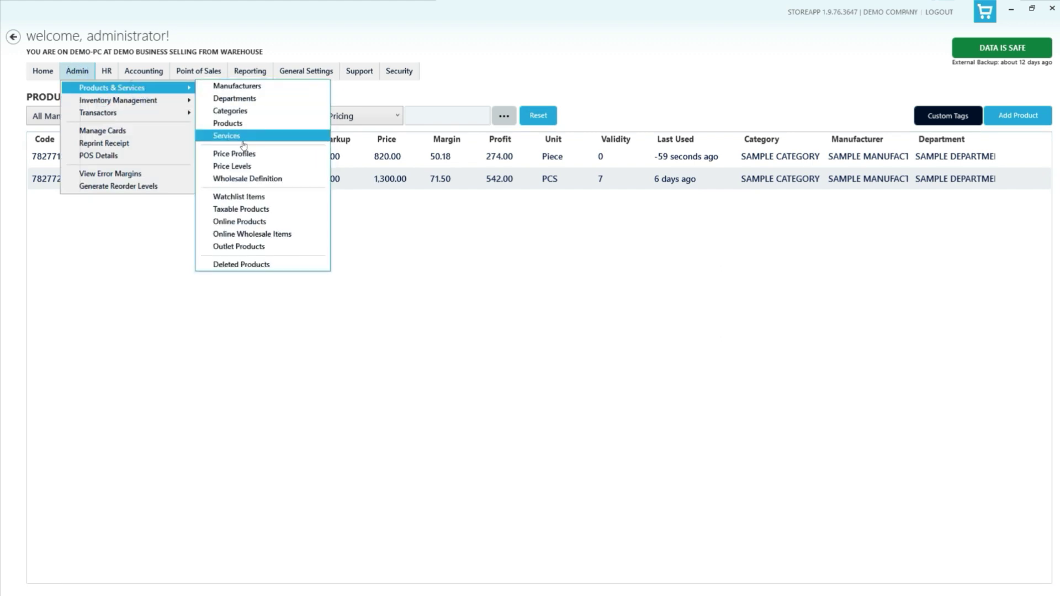
left_click(260, 155)
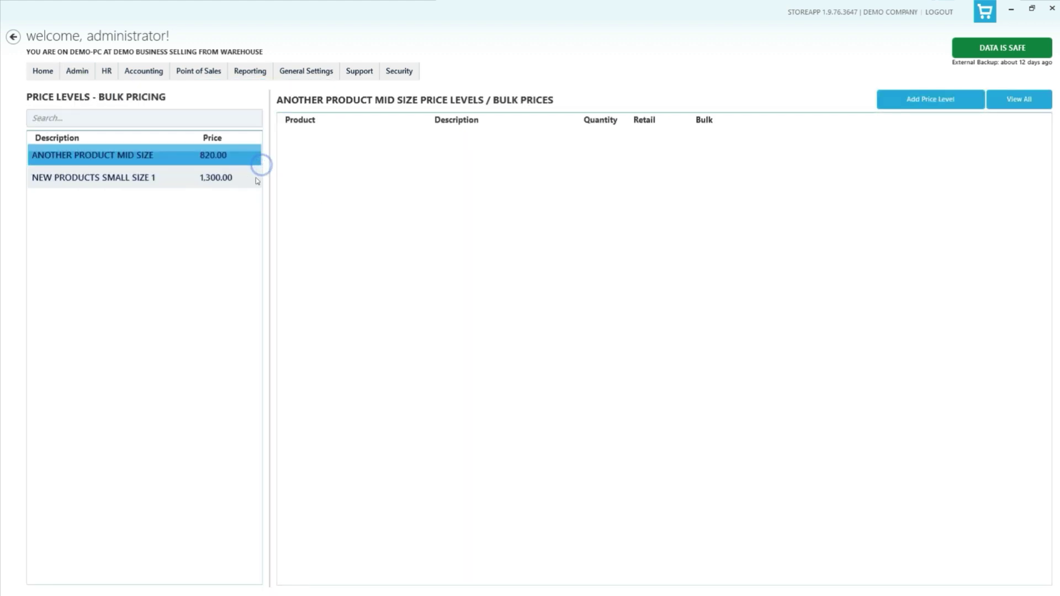
left_click(256, 176)
left_click(191, 162)
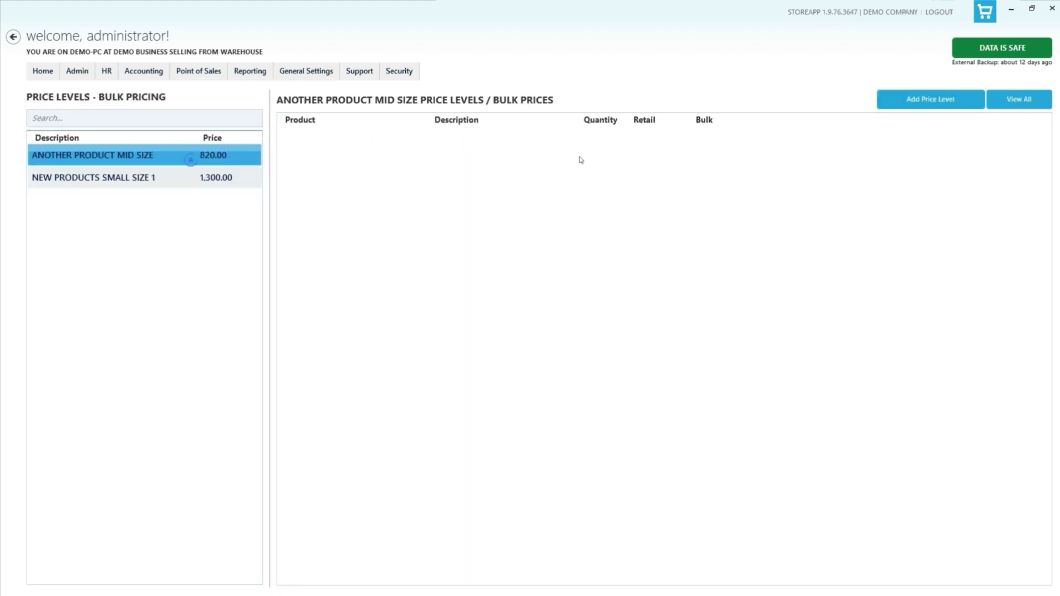
- Add a DOZEN price level to ANOTHER PRODUCT MID SIZE with quantity 12, single price 800 and bulk price 9,600
left_click(945, 100)
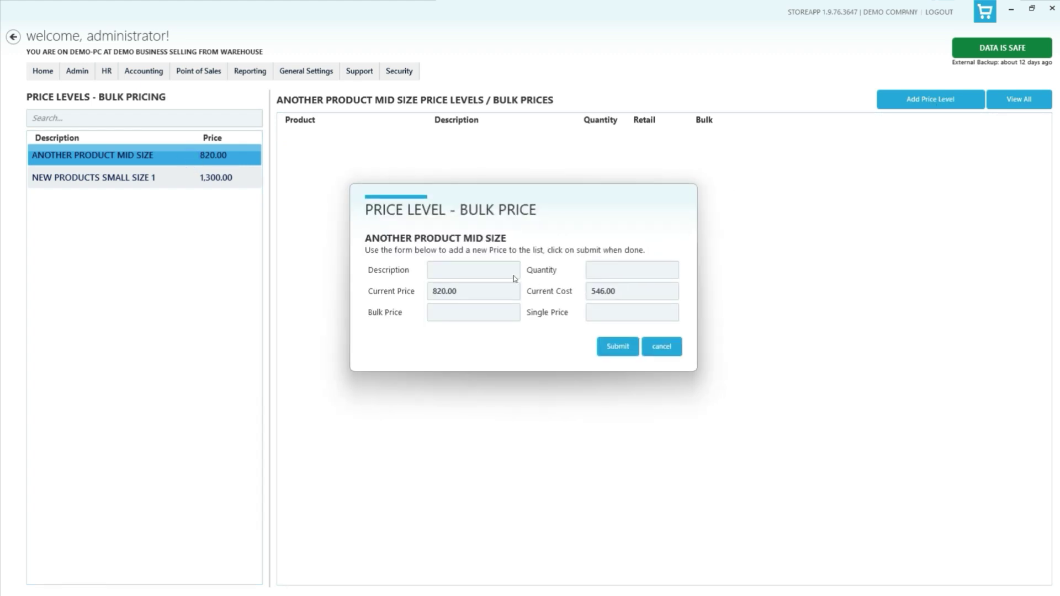
left_click(486, 276)
type("DOZEN")
key("Tab")
type("12")
key("Tab")
left_click(612, 346)
- Examine the list of all price levels, and then those of each product separately
left_click(1021, 100)
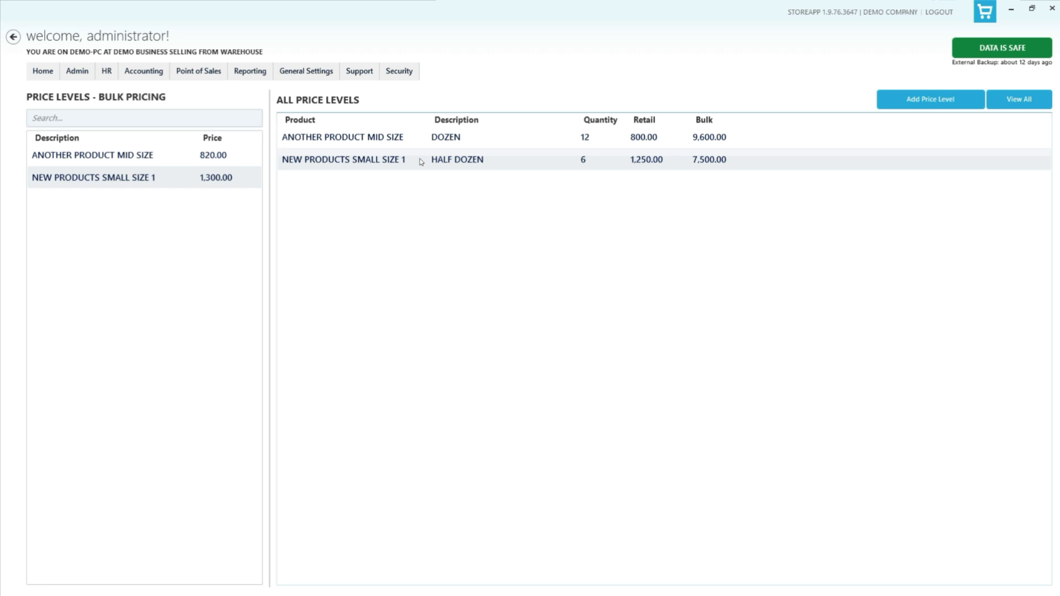
left_click(349, 164)
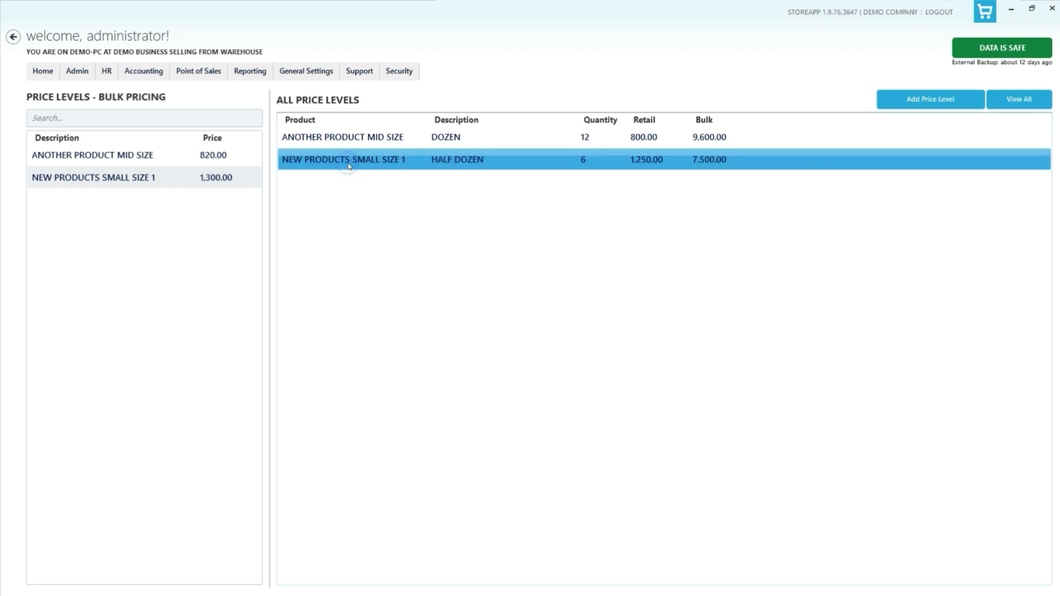
left_click(361, 145)
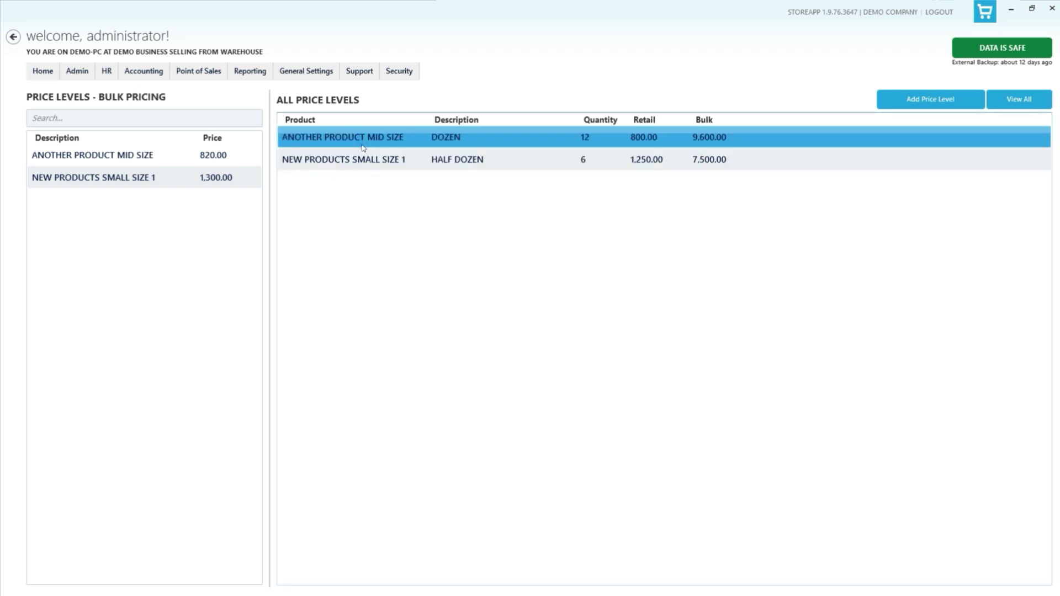
left_click(151, 155)
left_click(152, 178)
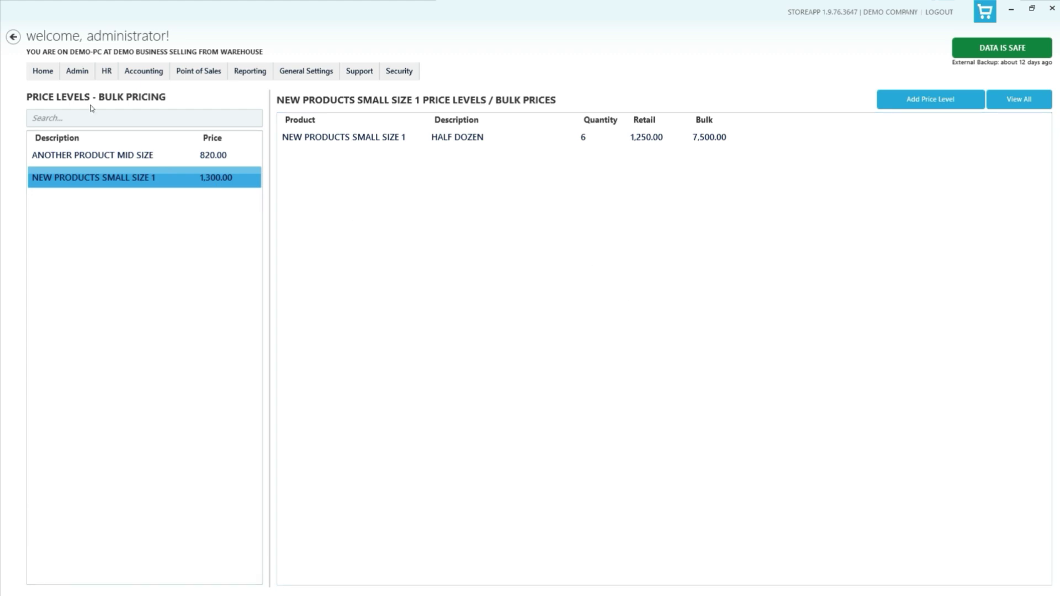
- Open the wholesale definitions and start a wholesale item for ANOTHER PRODUCT MID SIZE with a generated code
left_click(77, 72)
mouse_move(104, 88)
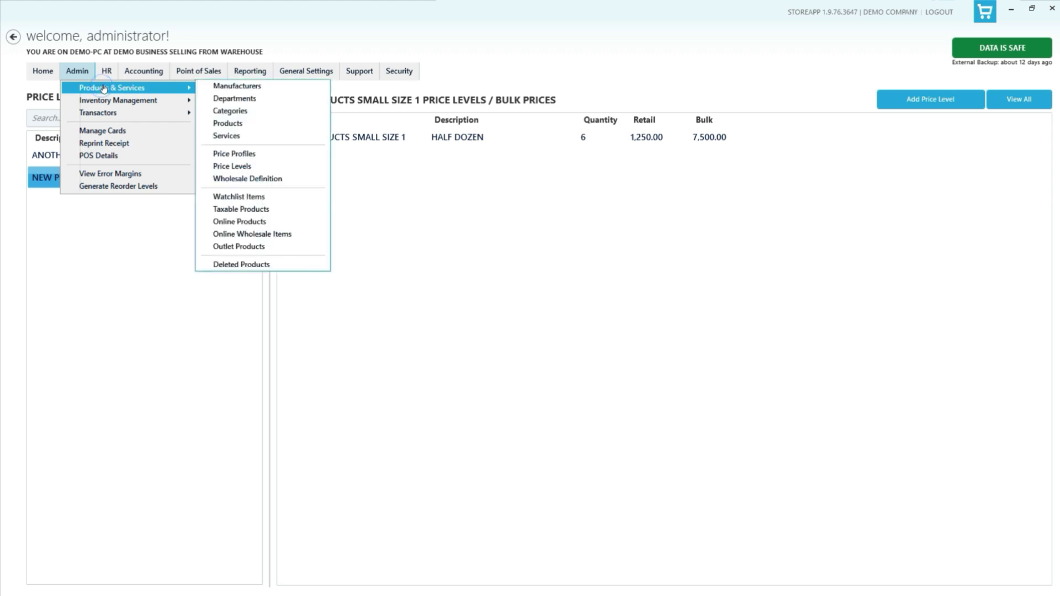
left_click(285, 182)
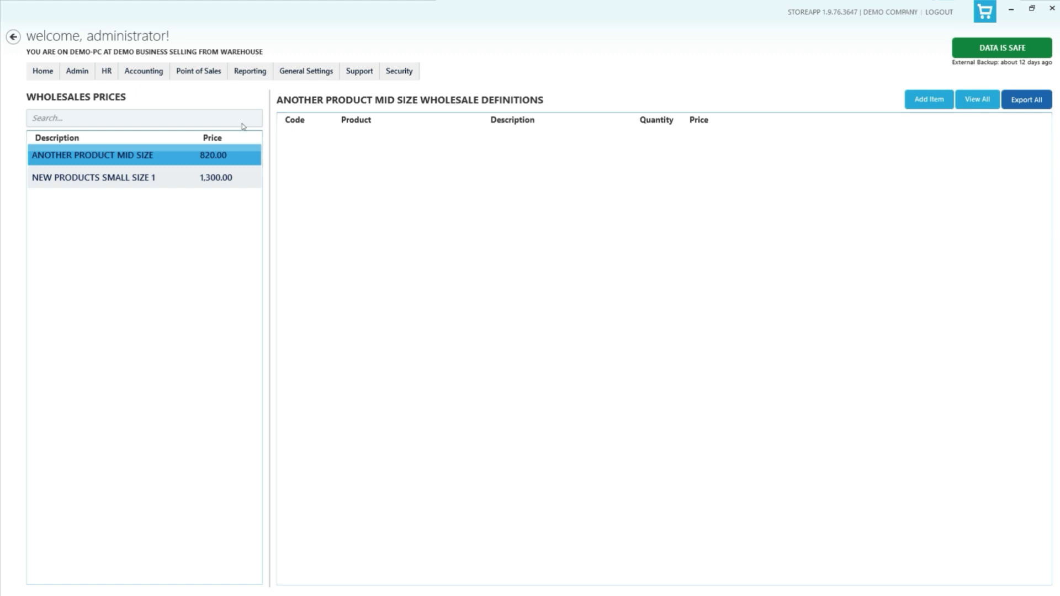
left_click(938, 104)
left_click(503, 254)
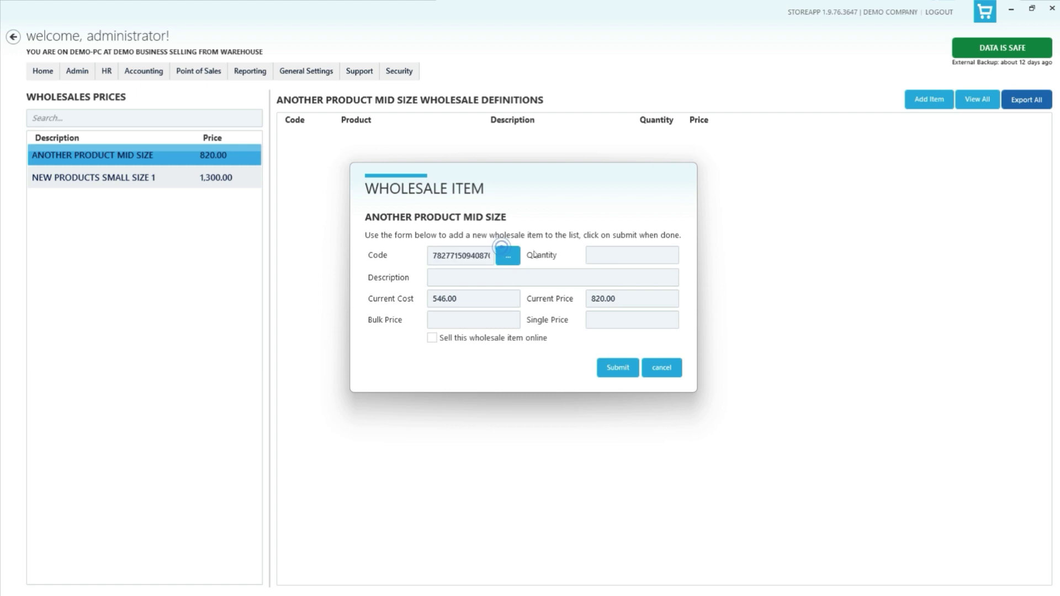
- Set the wholesale item's quantity to 6, description to HALF DOZEN WS, single price to 800 and bulk price to 4800, and submit it
left_click(612, 254)
type("6")
left_click(464, 283)
type("HALF DOZEN")
left_click(590, 320)
type("800")
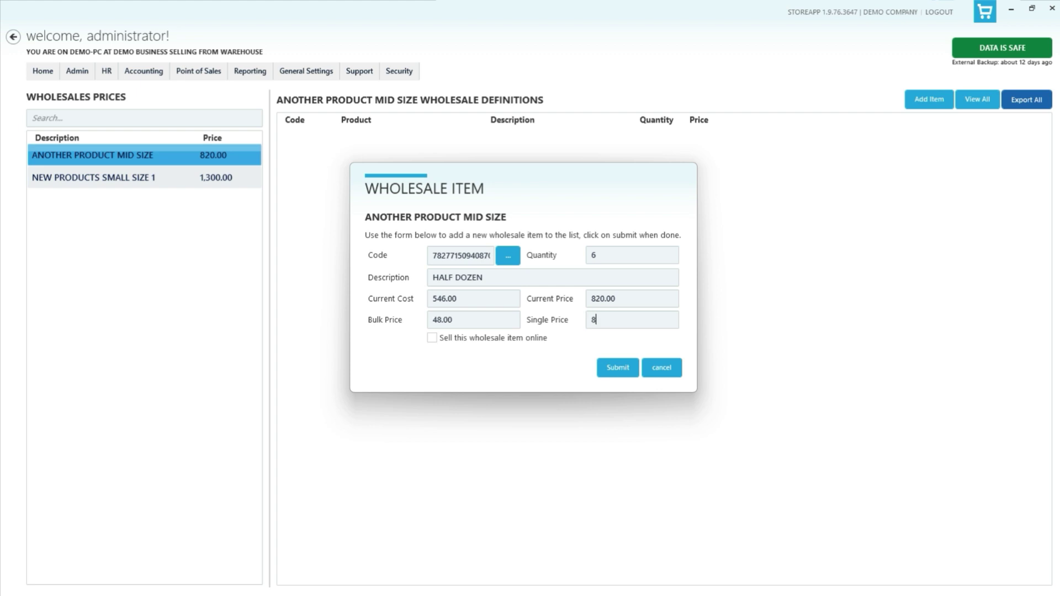
left_click(503, 283)
type("WS")
left_click_drag(489, 319, 383, 328)
type("4800")
left_click(608, 367)
- Add a DOZEN wholesale item to ANOTHER PRODUCT MID SIZE with a generated code, quantity 12 and single price 750
left_click(937, 104)
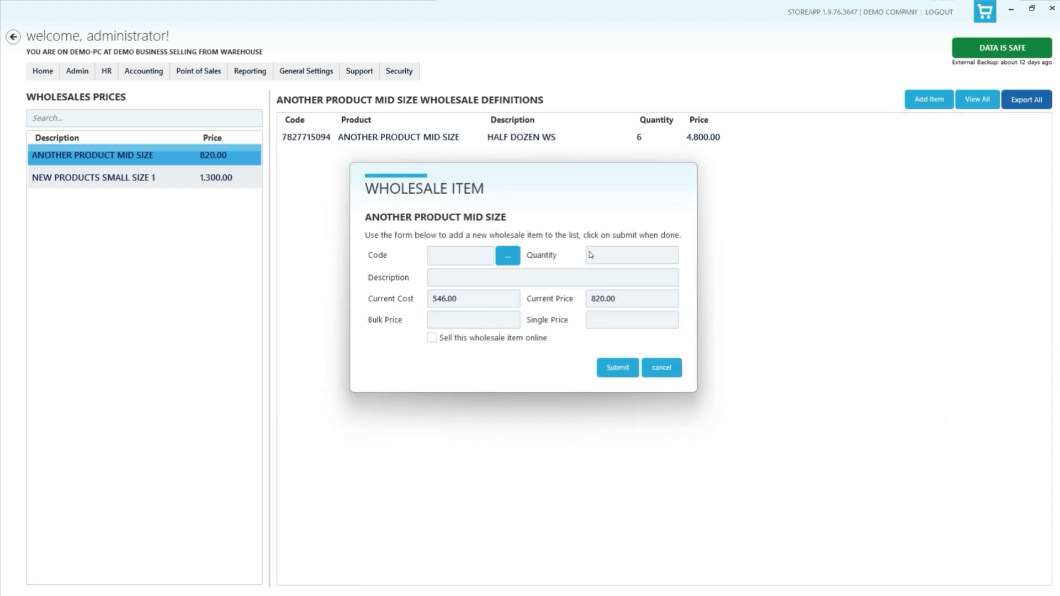
left_click(508, 255)
left_click(631, 256)
type("12")
left_click(562, 271)
type("DOZEN")
left_click(632, 320)
type("750")
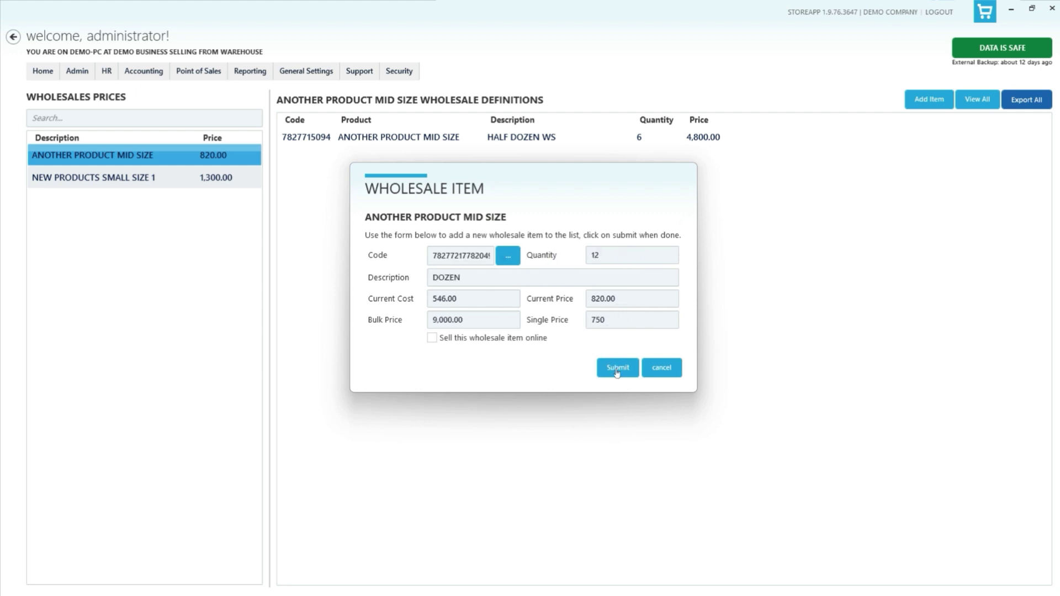
left_click(617, 367)
- Add a HALF DOZEN wholesale item to NEW PRODUCTS SMALL SIZE 1 with a generated code, quantity 6 and single price 1200
left_click(219, 184)
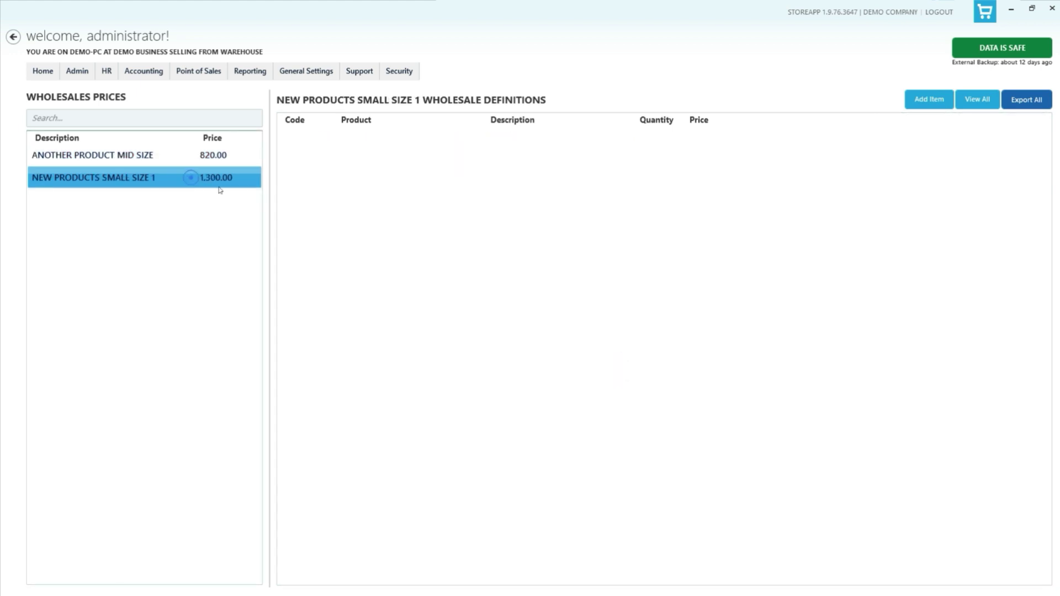
left_click(916, 106)
left_click(508, 256)
left_click(618, 255)
type("6")
left_click(568, 279)
type("HALF DOZEN")
left_click(632, 320)
type("1200")
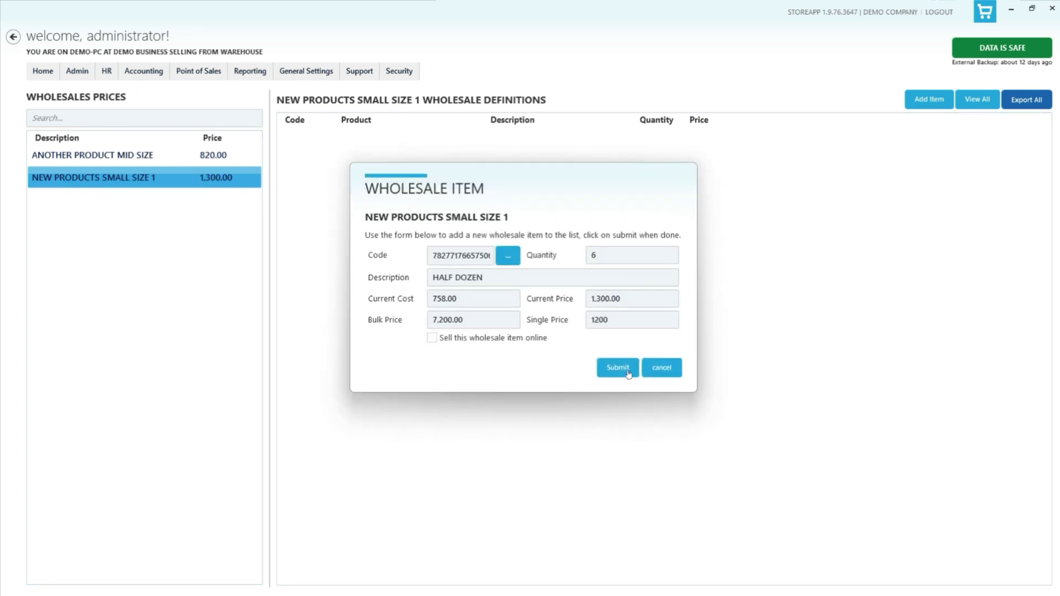
left_click(619, 367)
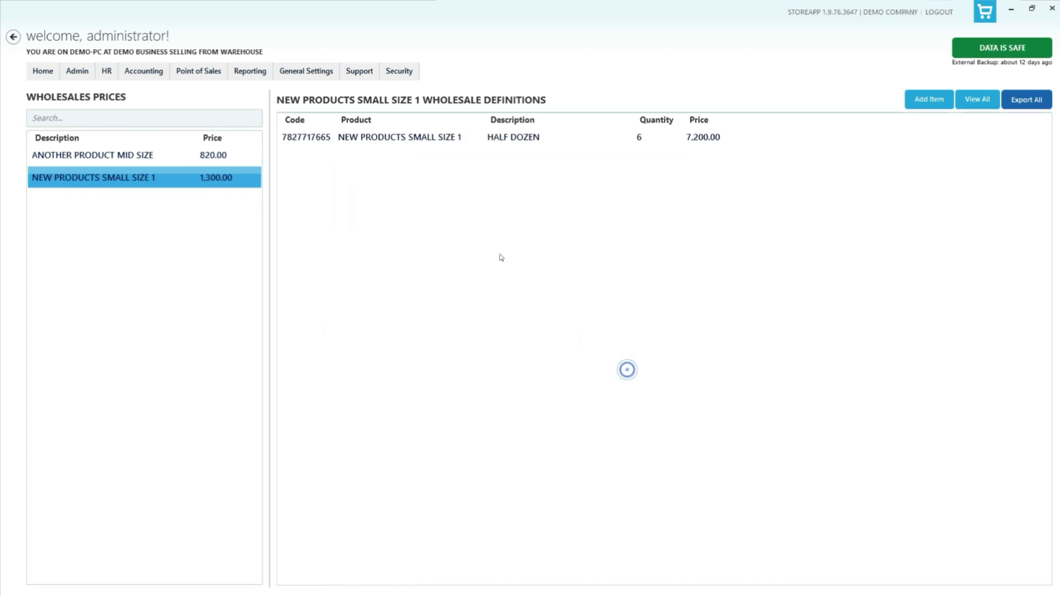
- Add a DOZEN wholesale item to NEW PRODUCTS SMALL SIZE 1 with a generated code, quantity 12 and bulk price 13,800
left_click(929, 100)
left_click(472, 256)
type("78277142863993")
key("Tab")
type("12")
key("Tab")
type("DOZEN")
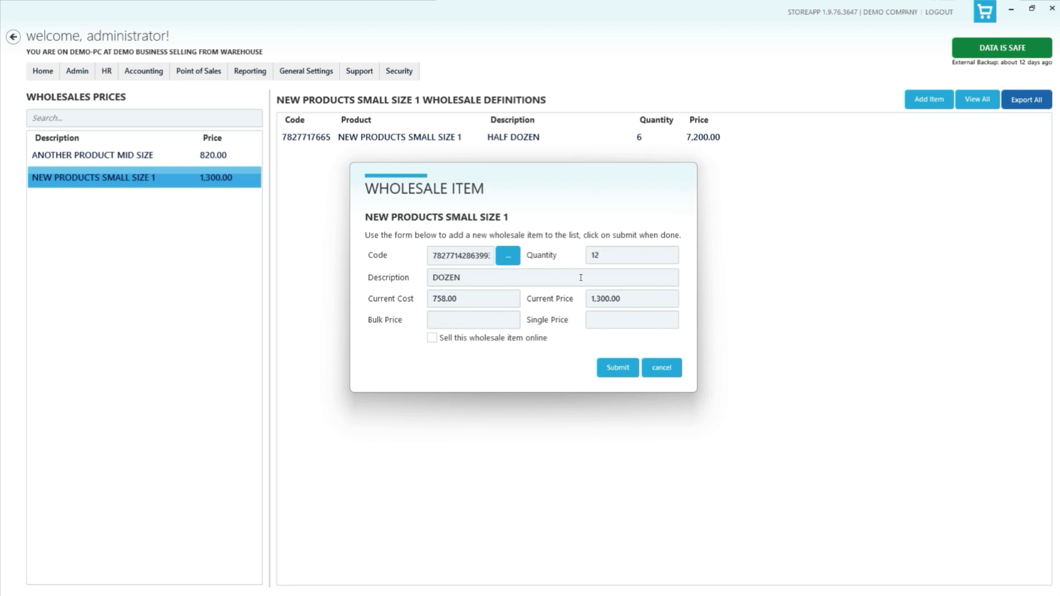
left_click(636, 321)
type("115")
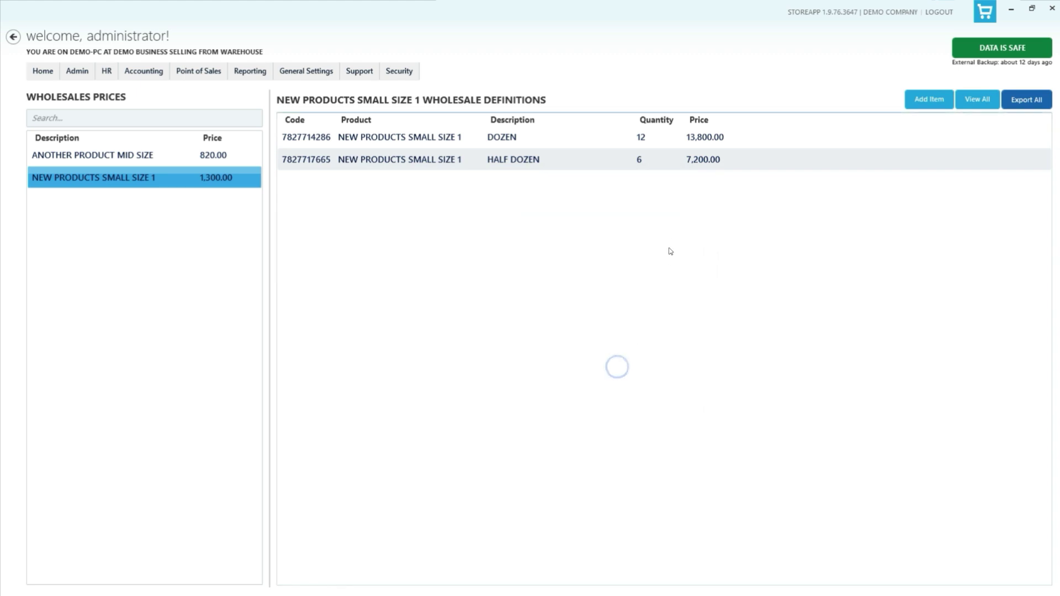
- Review each product's wholesale definitions and list all wholesale definitions together
left_click(210, 160)
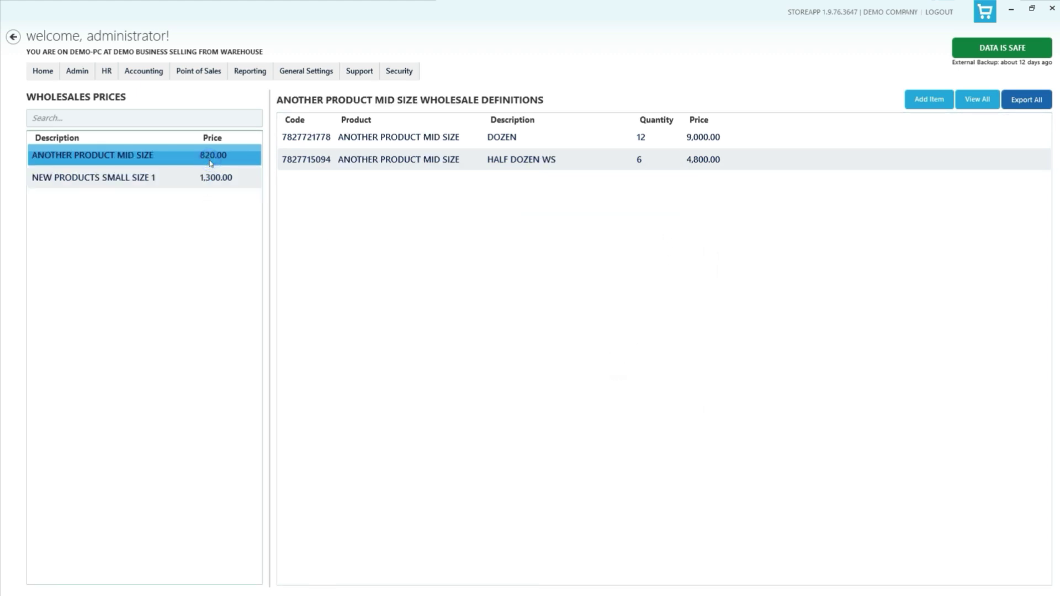
left_click(201, 177)
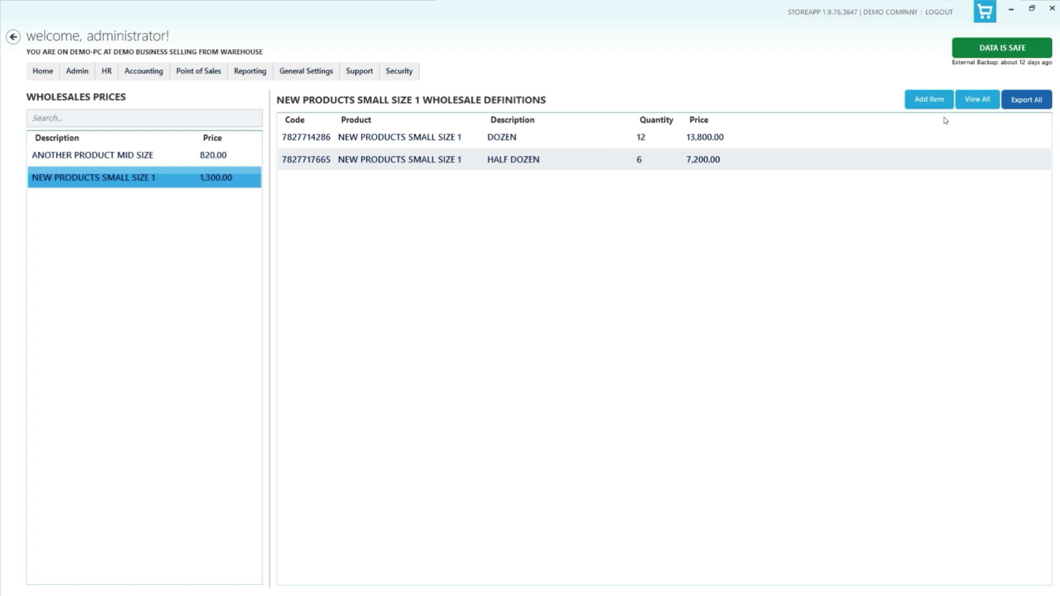
left_click(976, 98)
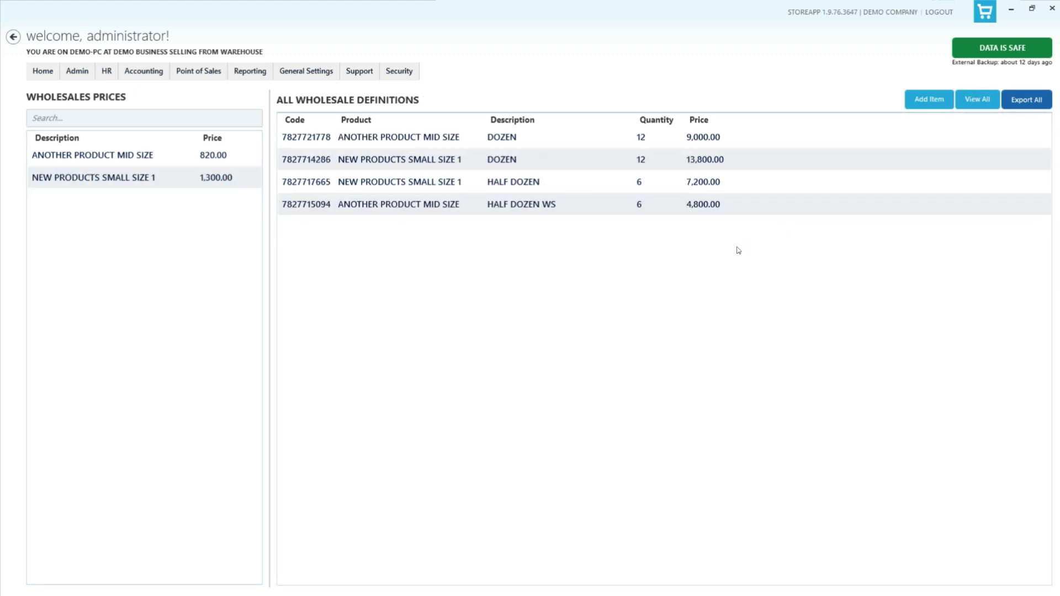
- Open the HALF DOZEN wholesale item of NEW PRODUCTS SMALL SIZE 1 for editing, submit it as is, and view its available actions
right_click(631, 186)
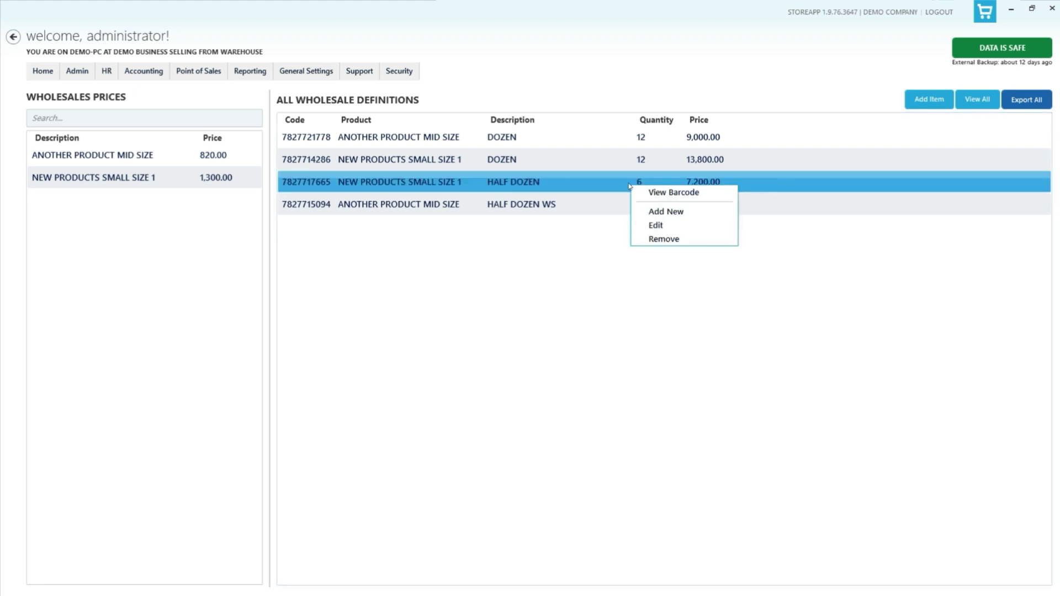
left_click(670, 225)
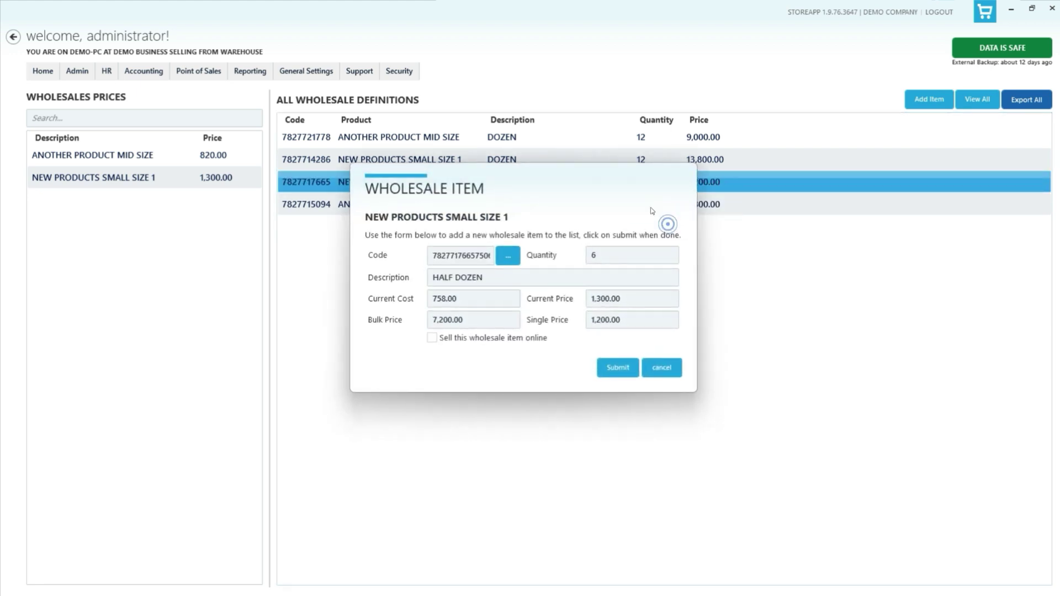
left_click(637, 371)
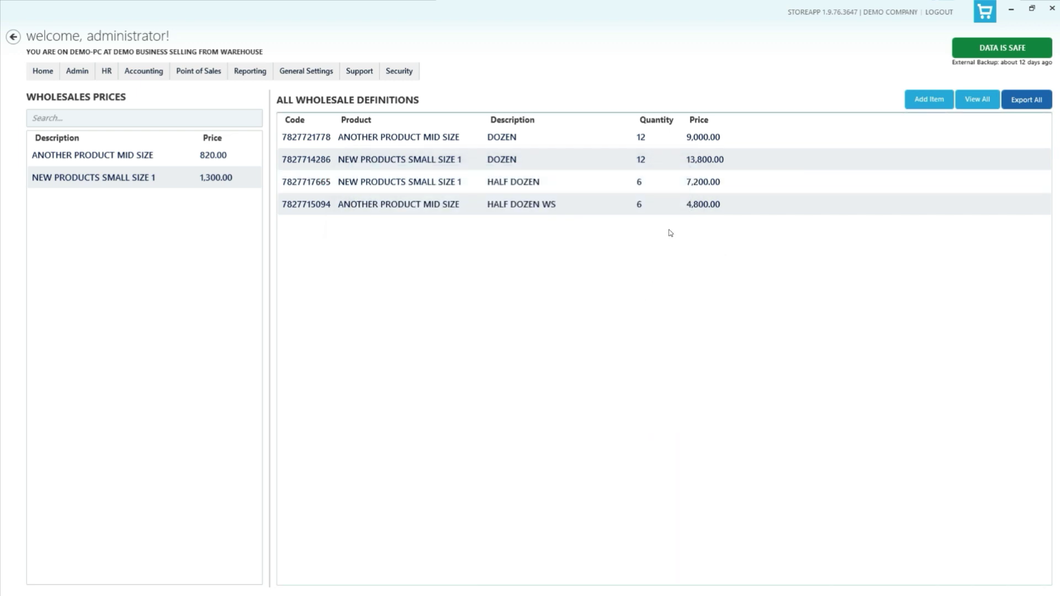
right_click(653, 182)
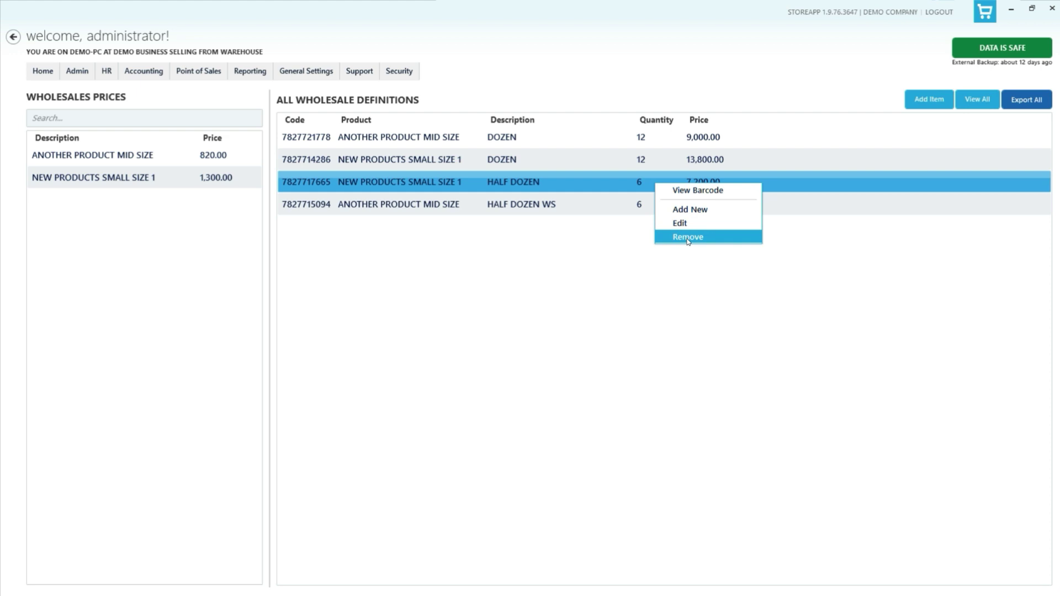
left_click(639, 295)
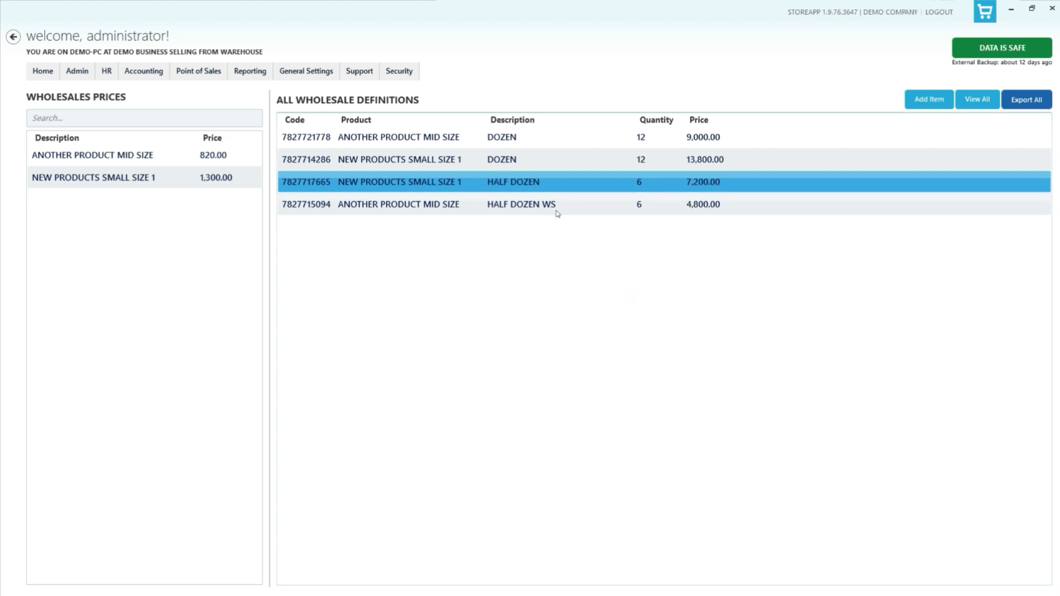
- Open the retail sales screen to view the products at their retail prices
left_click(196, 77)
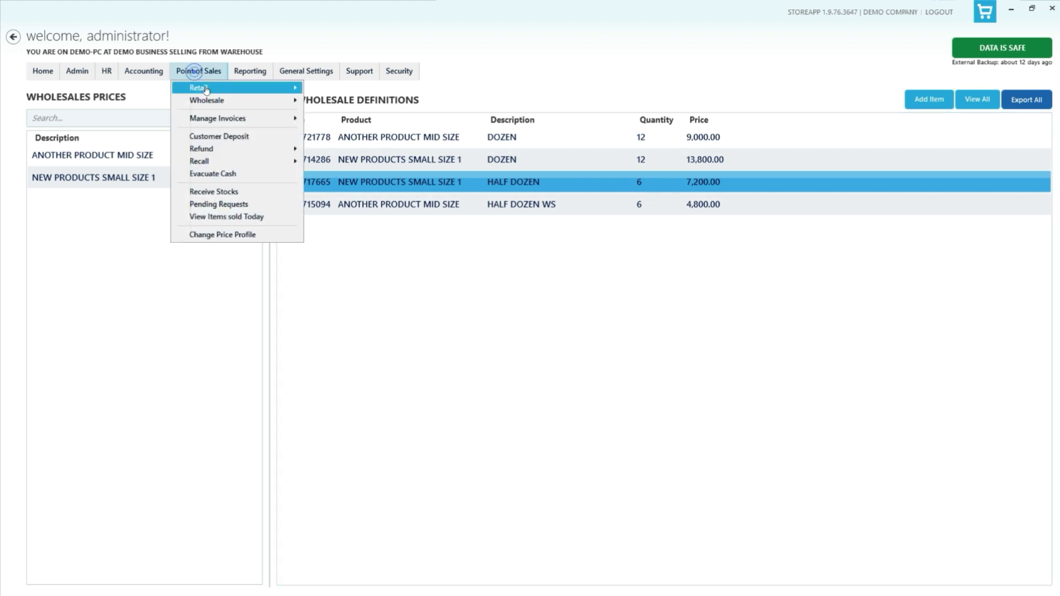
mouse_move(220, 94)
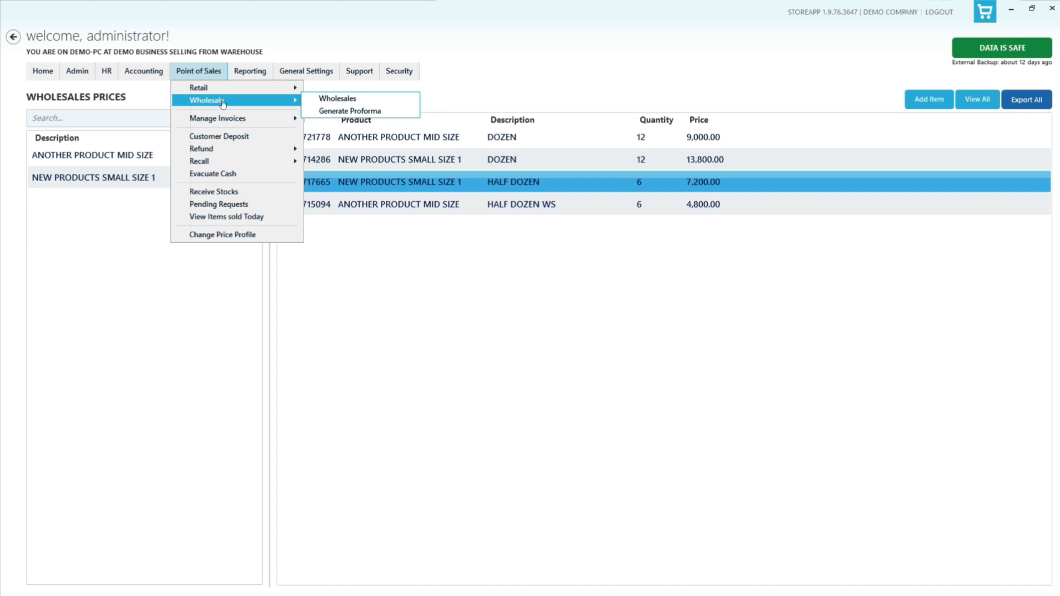
left_click(341, 88)
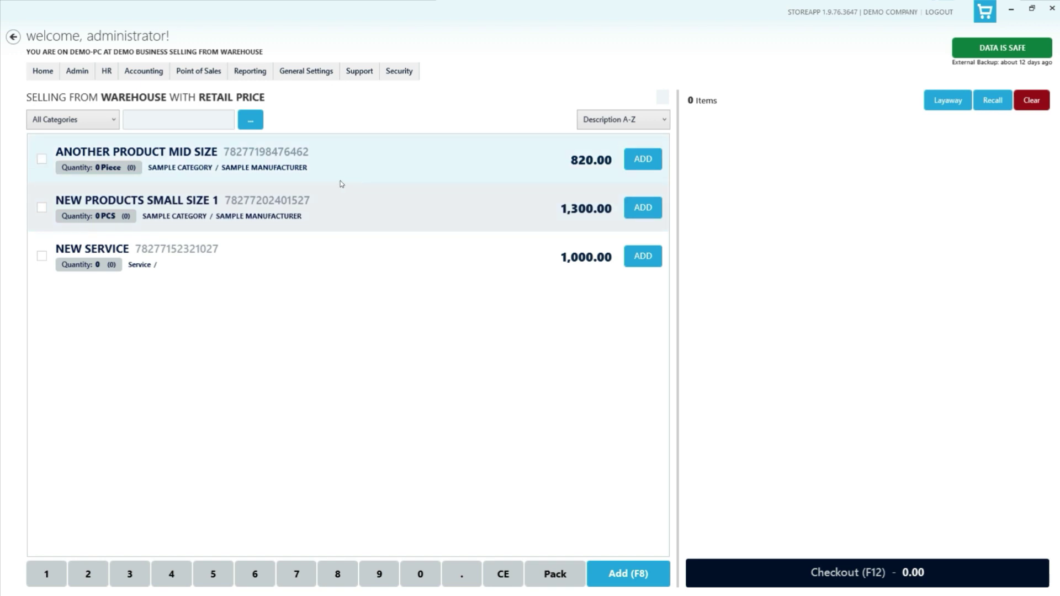
- Open the wholesale sales screen and select ANOTHER PRODUCT MID SIZE DOZEN to view the wholesale listing
left_click(199, 71)
mouse_move(264, 92)
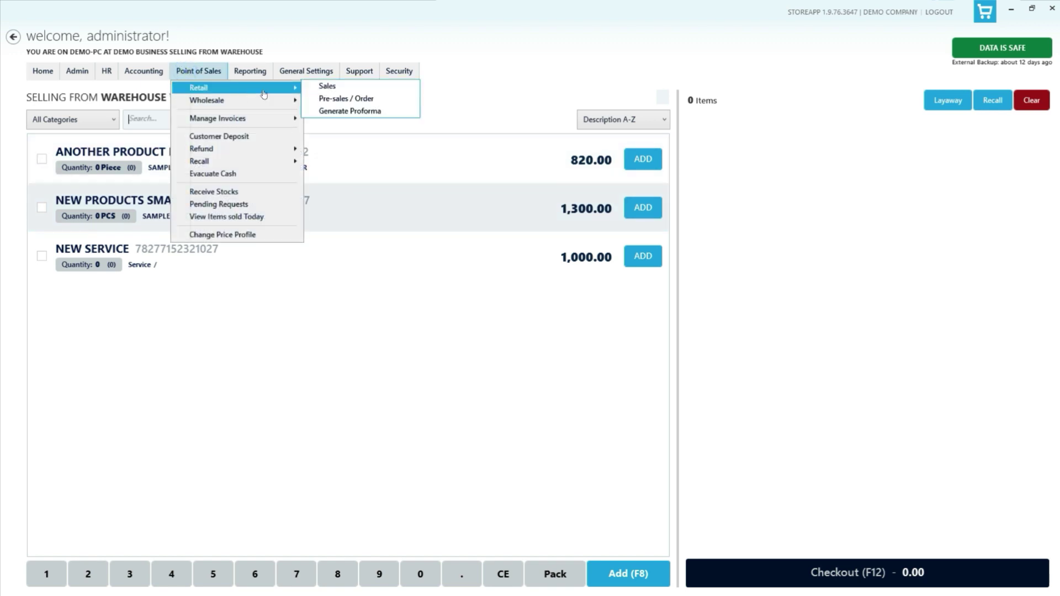
left_click(367, 99)
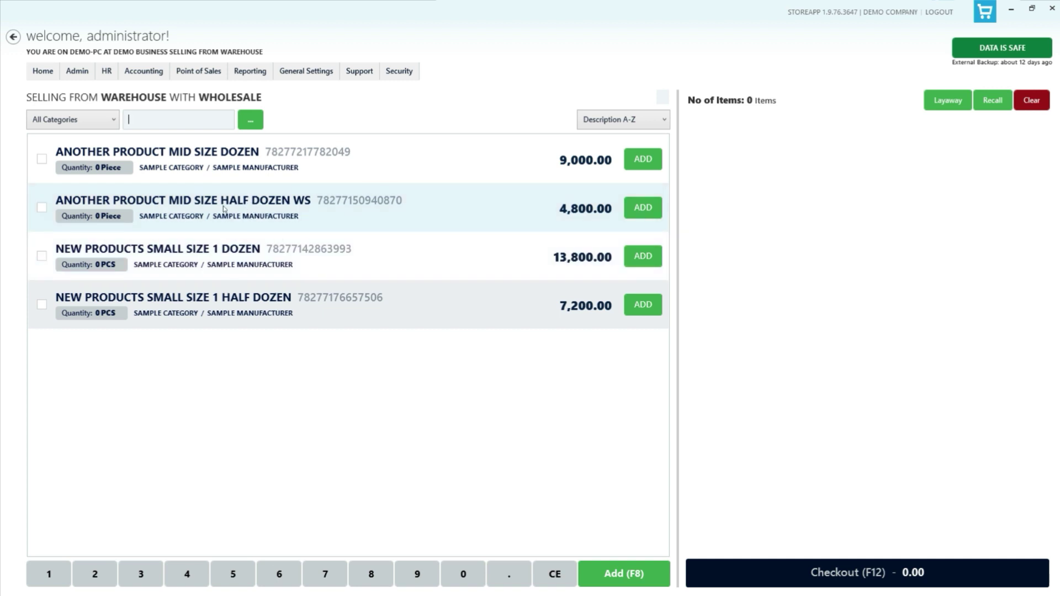
left_click(216, 158)
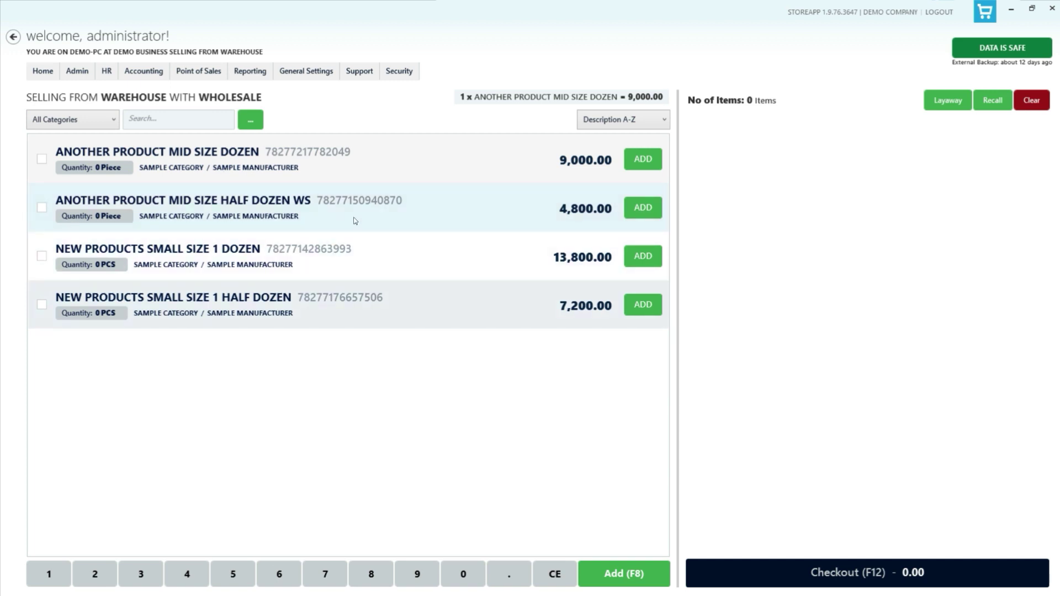
left_click(279, 165)
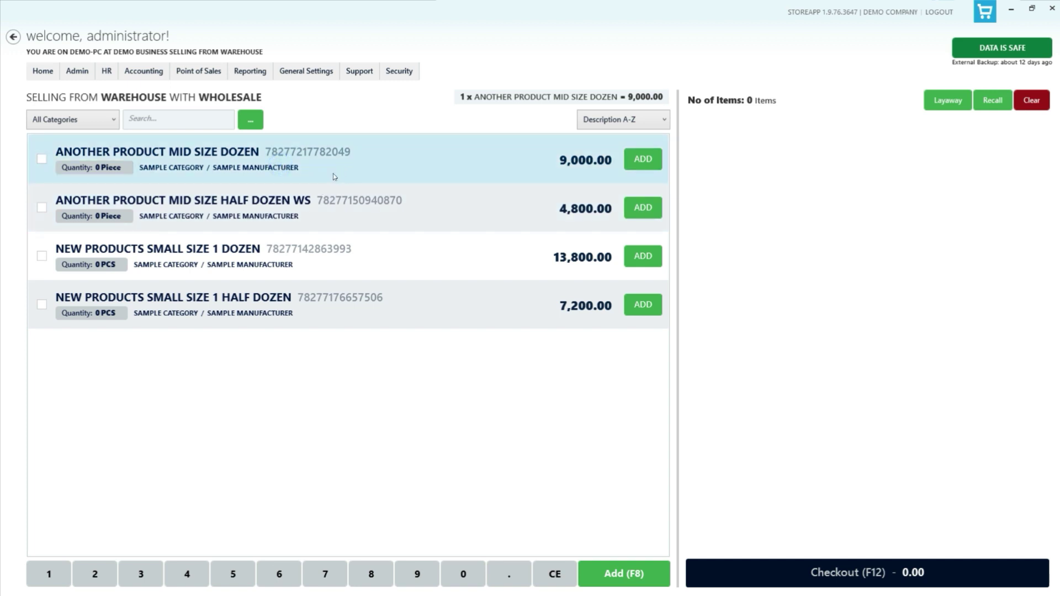
- Return to retail sales and add 22 units of ANOTHER PRODUCT MID SIZE to the cart
left_click(203, 73)
mouse_move(216, 90)
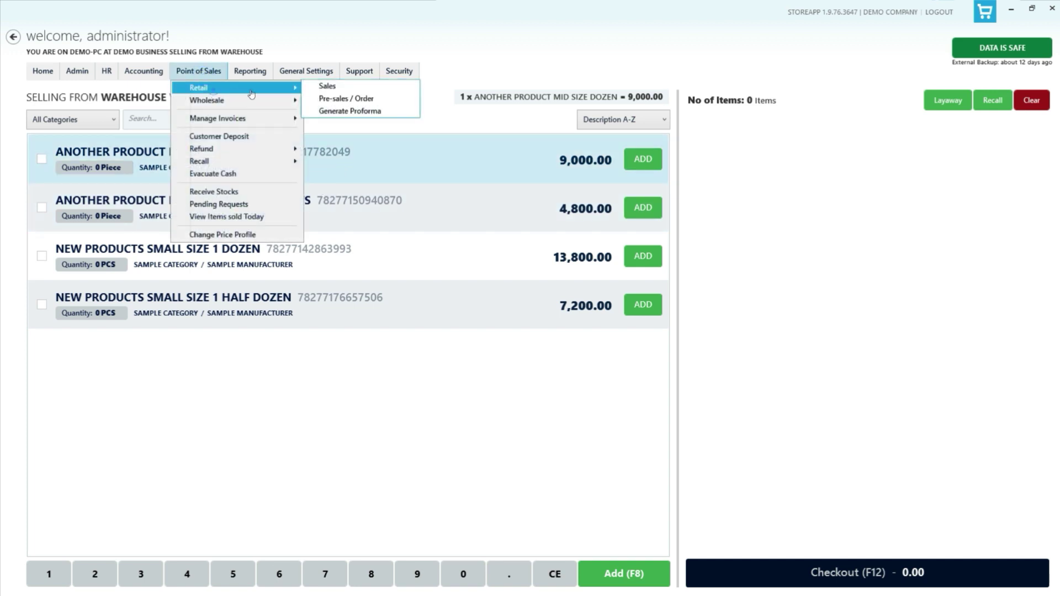
left_click(314, 87)
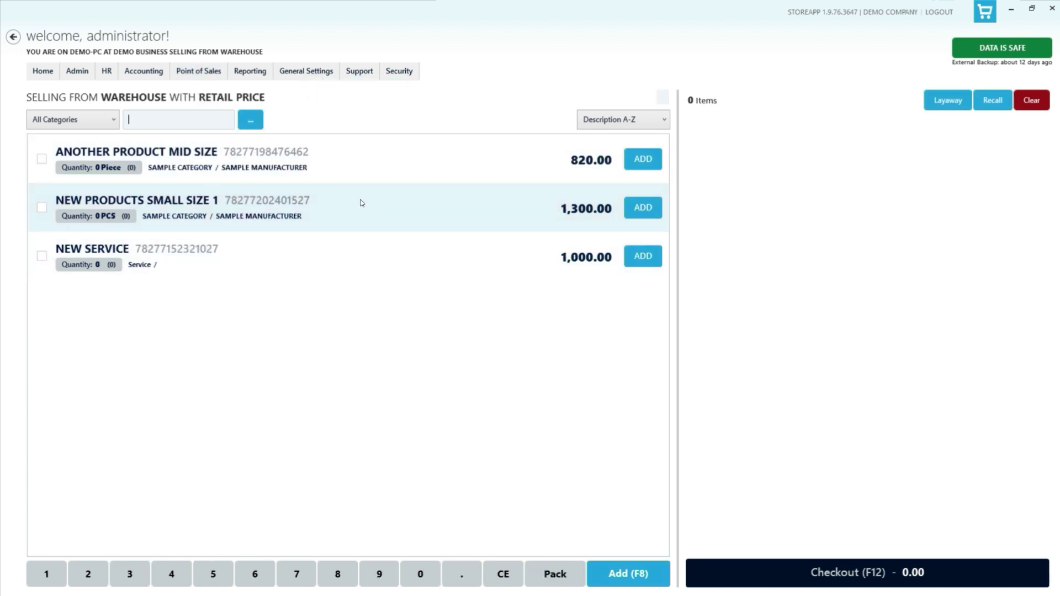
left_click(390, 177)
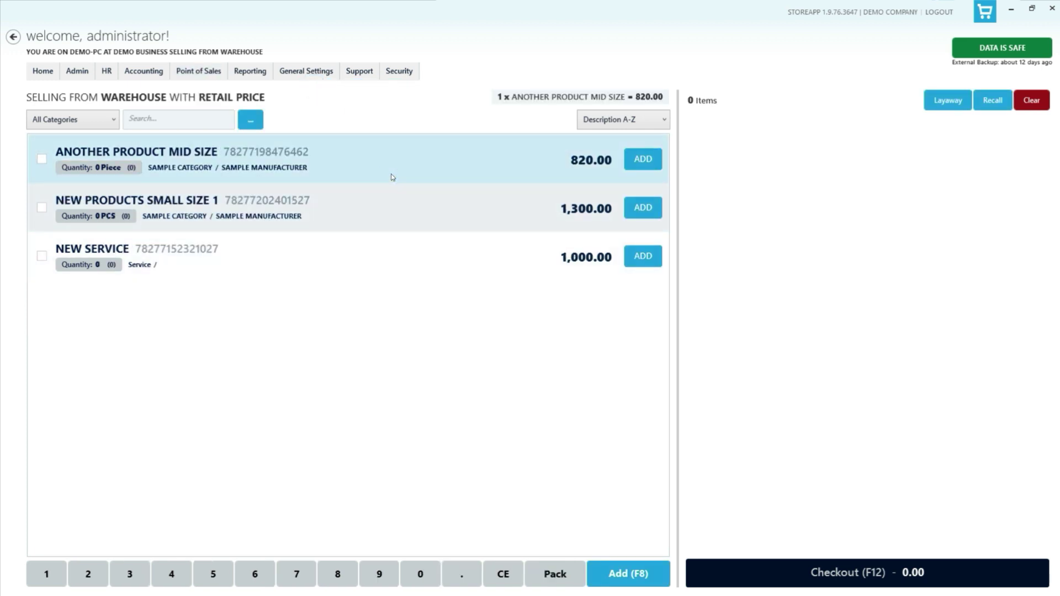
left_click(644, 161)
triple_click(644, 163)
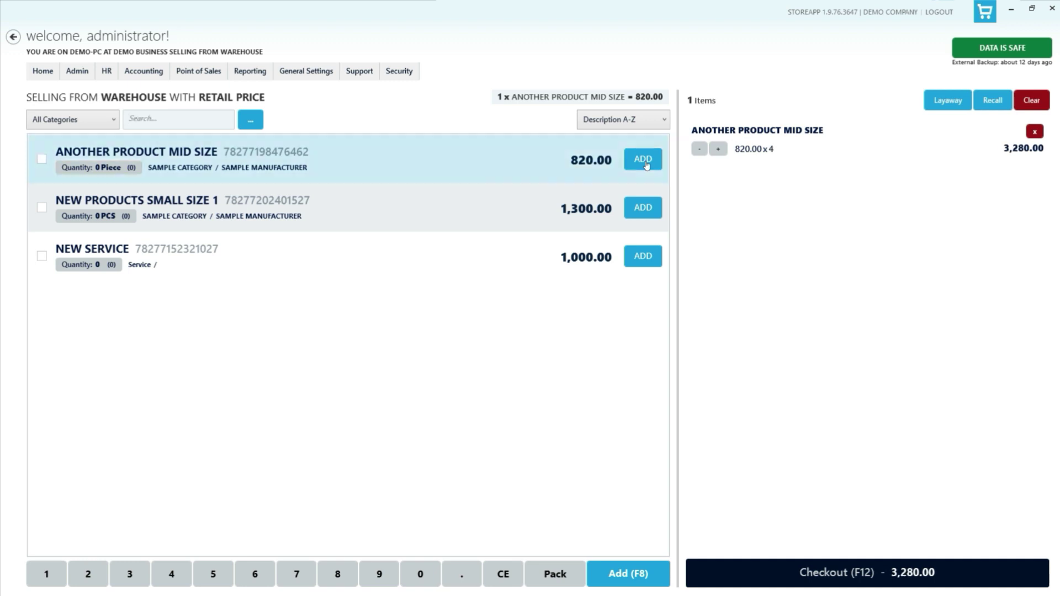
double_click(645, 162)
double_click(645, 161)
triple_click(644, 161)
triple_click(644, 161)
triple_click(645, 162)
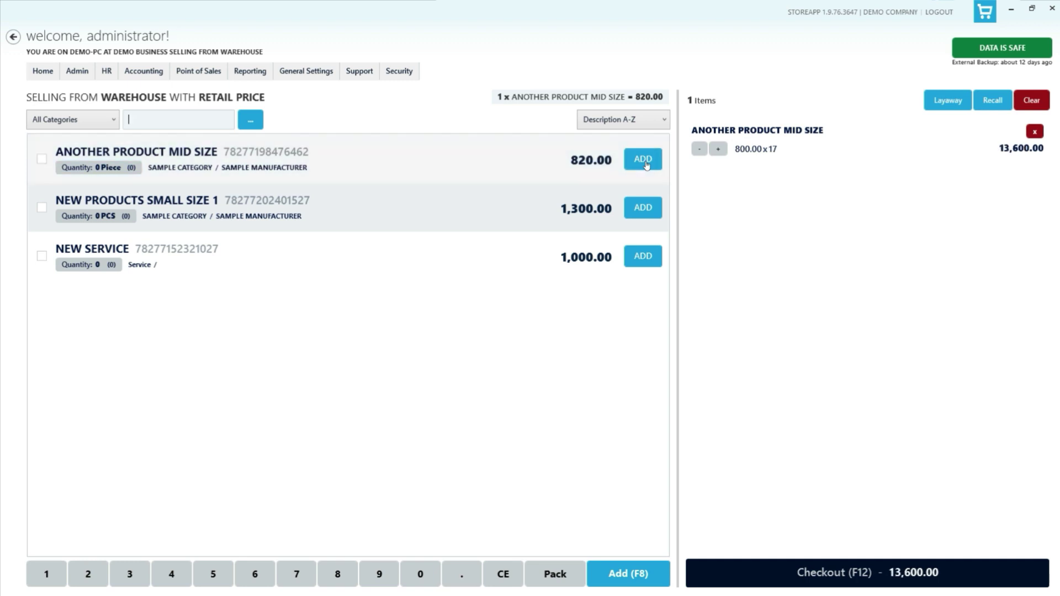
triple_click(645, 162)
double_click(645, 161)
- Add 10 units of NEW PRODUCTS SMALL SIZE 1 to the retail cart
double_click(641, 208)
double_click(641, 208)
double_click(641, 208)
double_click(641, 208)
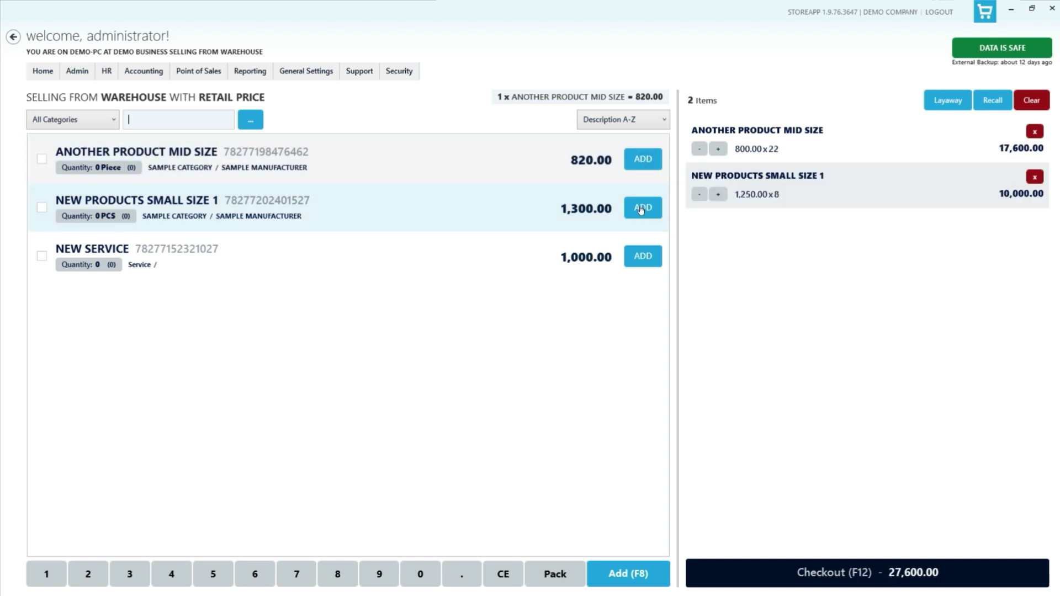
double_click(642, 208)
- Open wholesale sales, add ANOTHER PRODUCT MID SIZE DOZEN to the cart and raise its quantity to 2
left_click(199, 72)
mouse_move(224, 103)
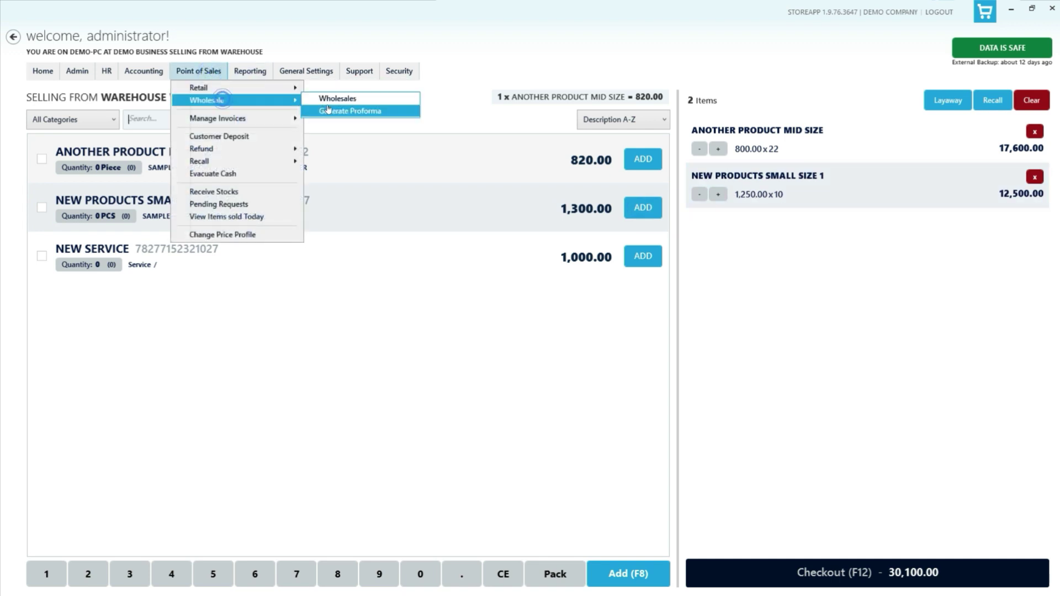
left_click(353, 109)
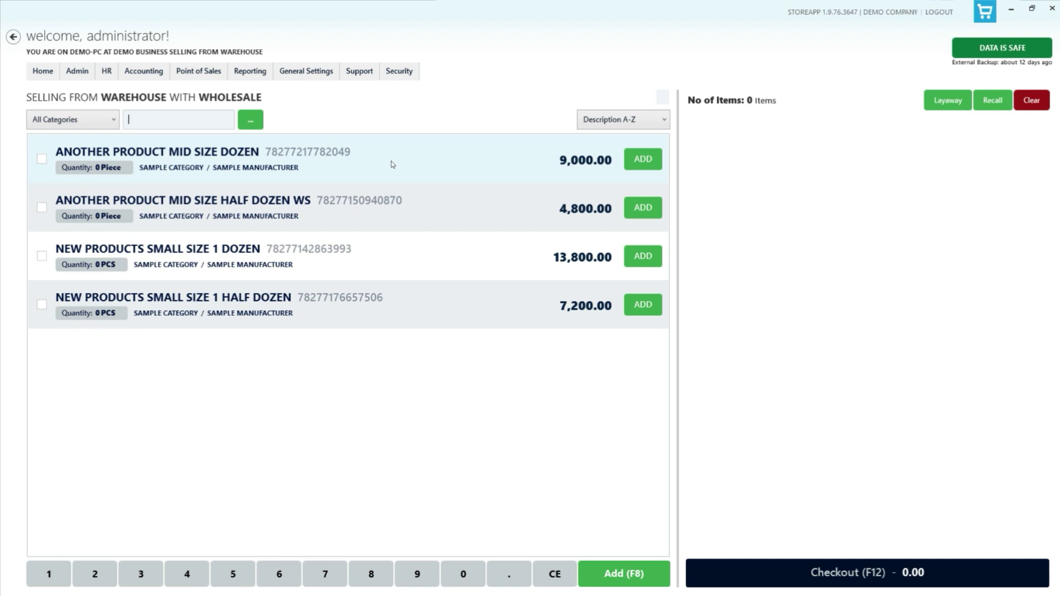
left_click(642, 160)
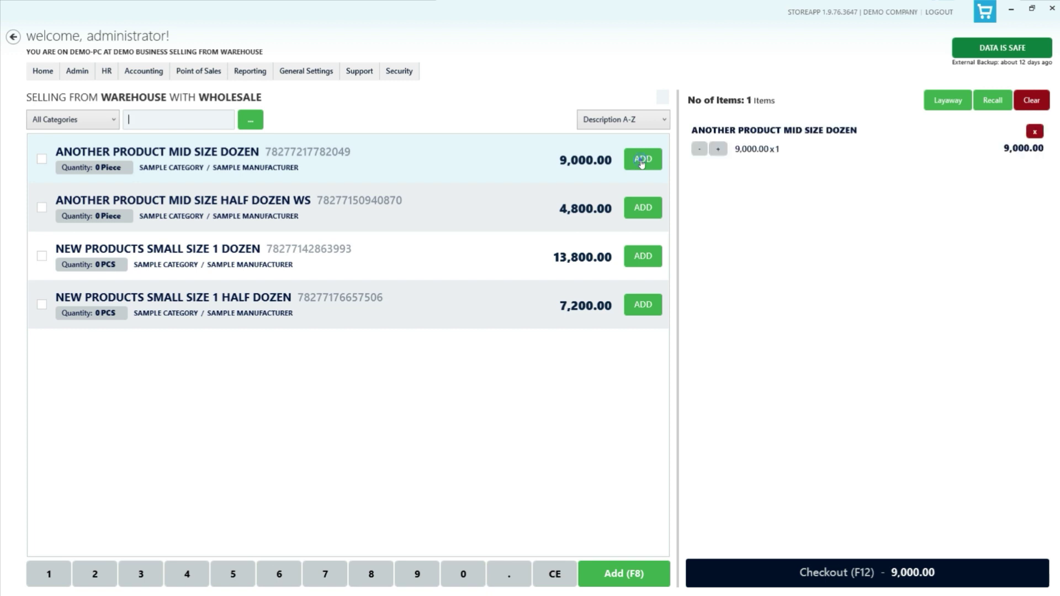
left_click(642, 161)
left_click(642, 160)
left_click(642, 161)
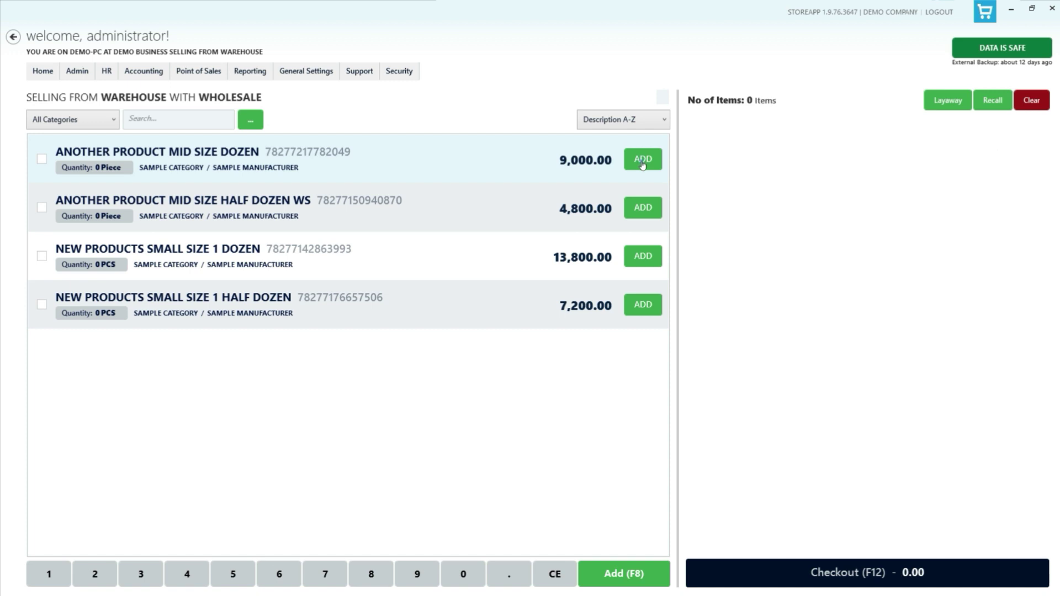
left_click(643, 161)
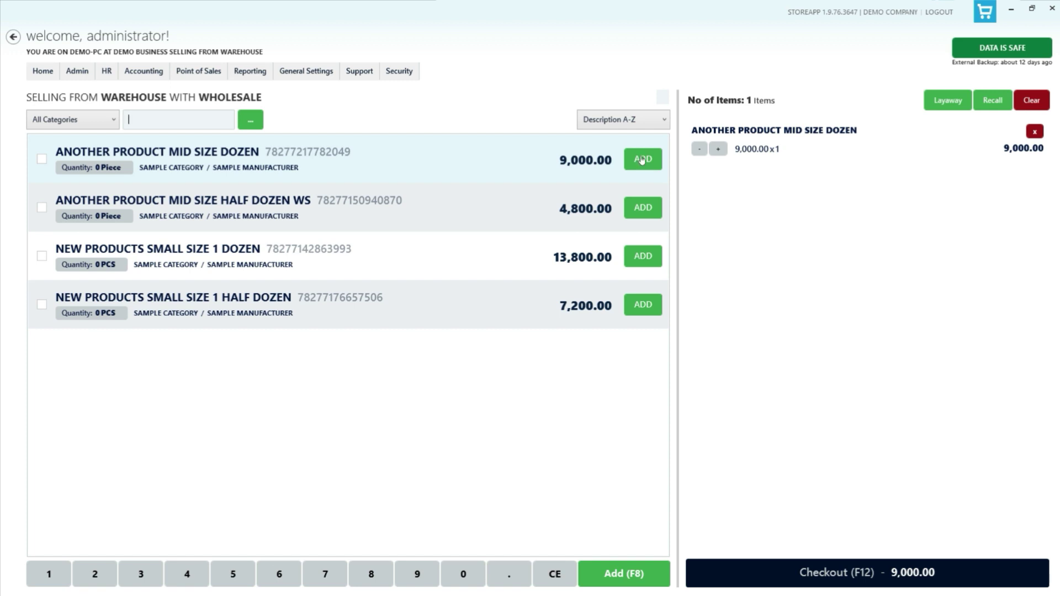
left_click(820, 152)
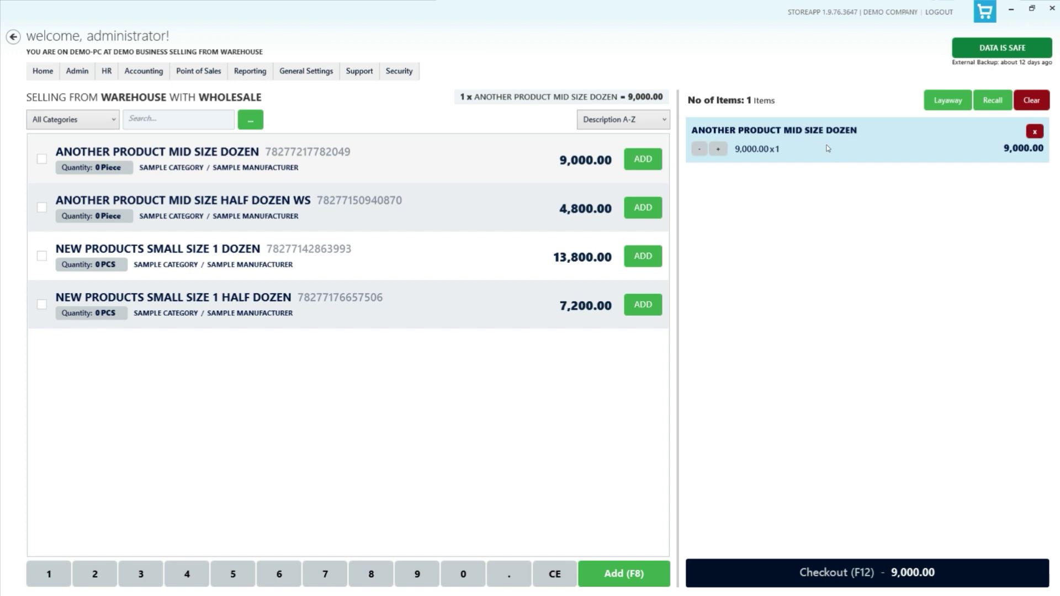
left_click(718, 150)
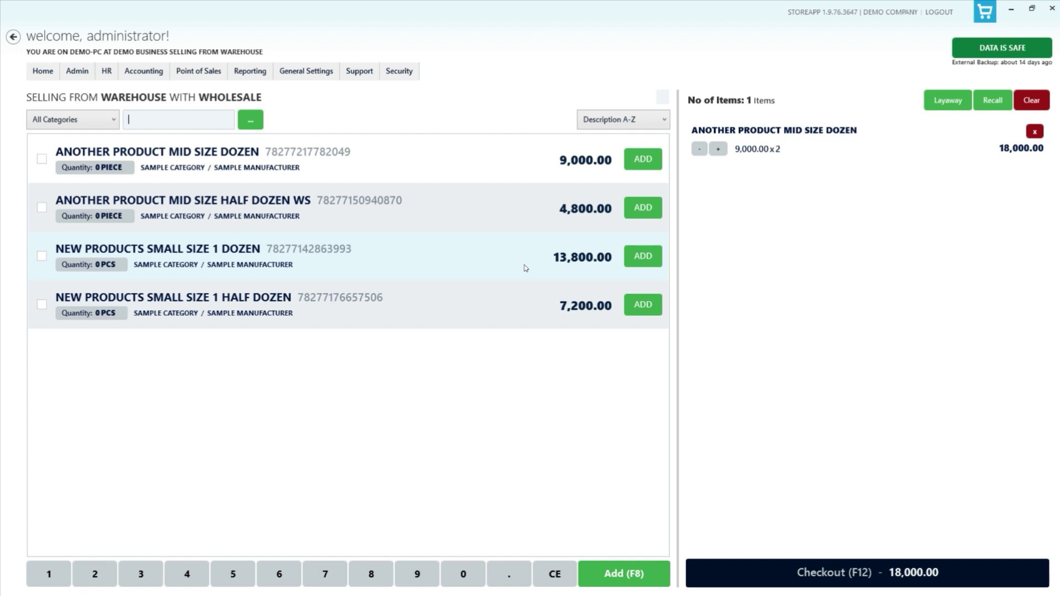
- Start a new price profile described as SAMPLE PROFILE with the mode All Products
left_click(75, 74)
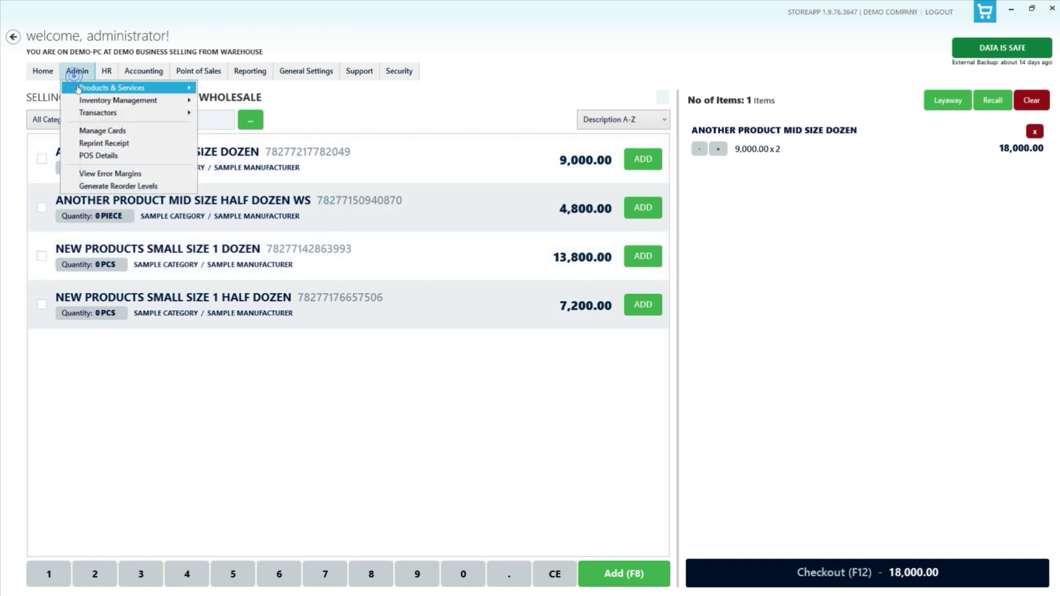
mouse_move(79, 89)
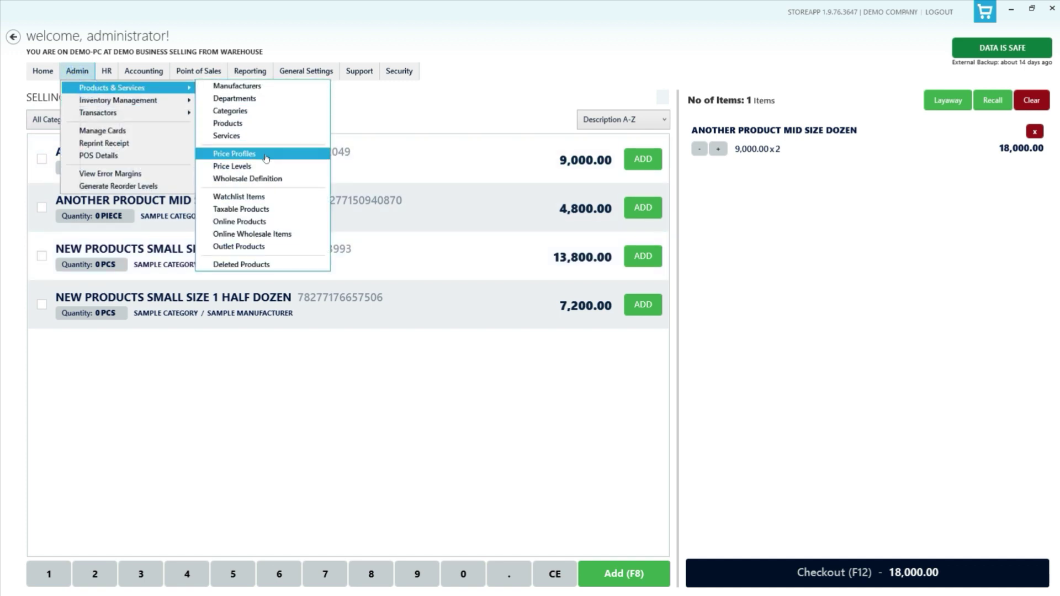
left_click(266, 157)
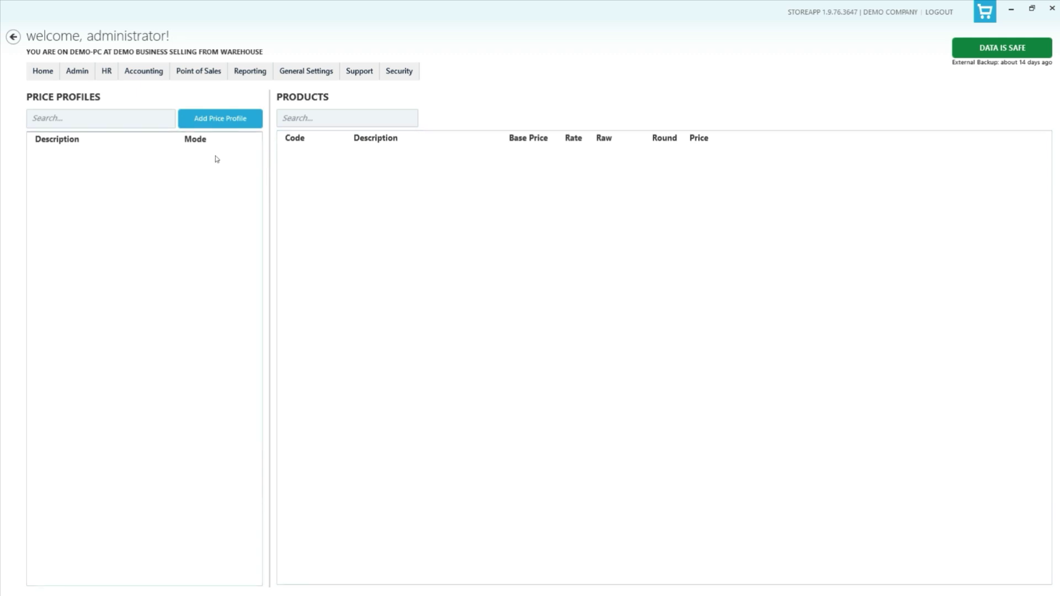
left_click(225, 123)
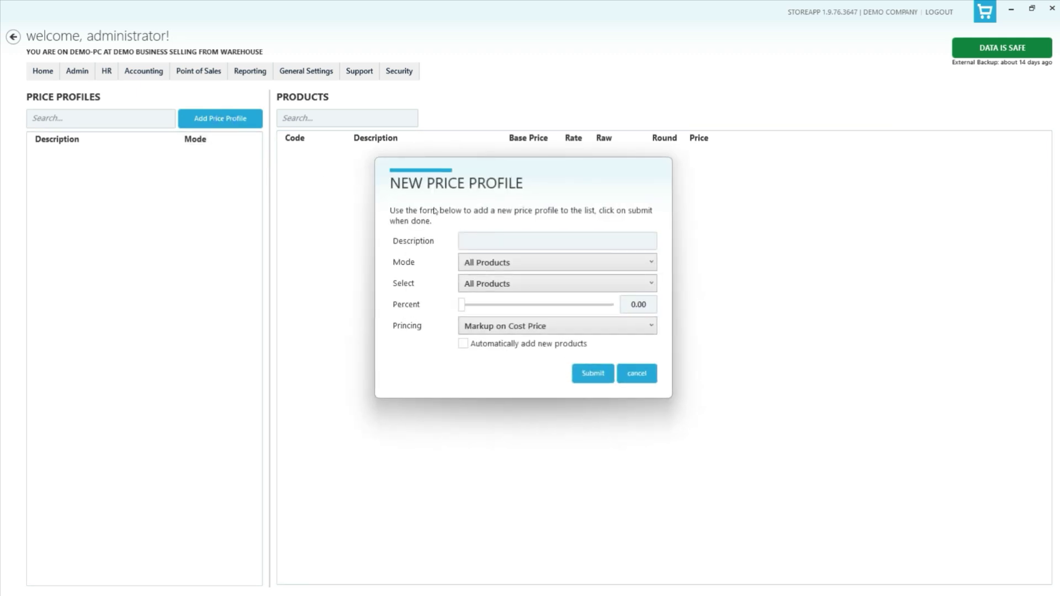
left_click(483, 239)
type("SAMPLE PROFILE")
left_click(570, 265)
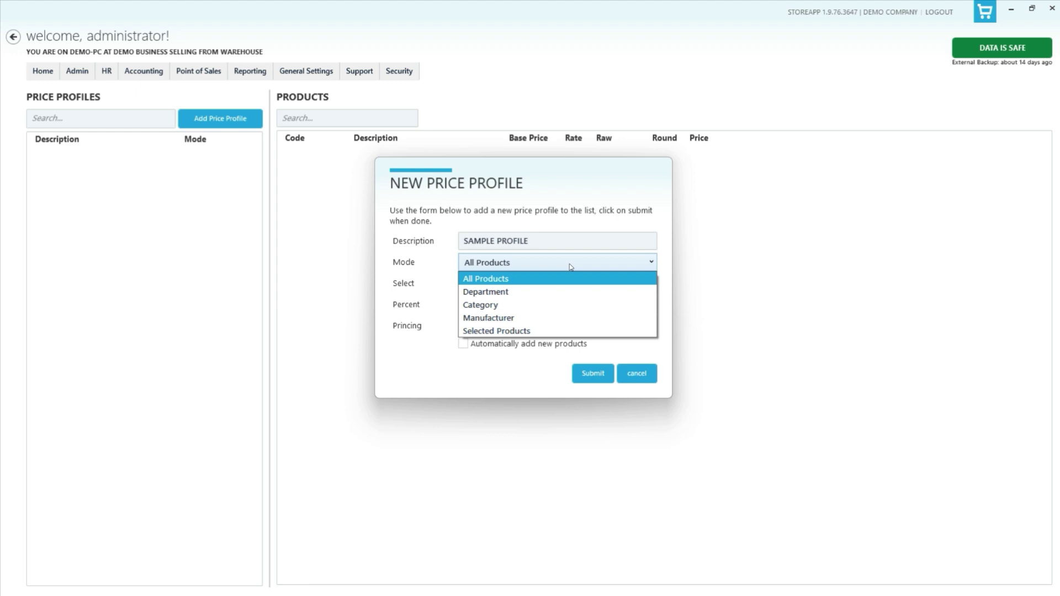
left_click(575, 278)
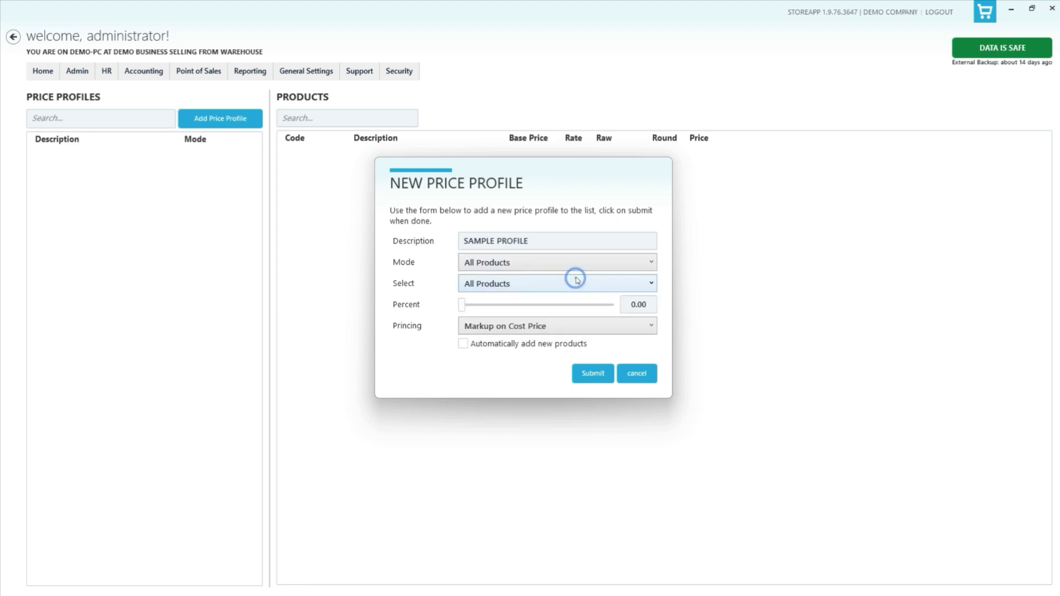
- Try the Department, Category, Manufacturer and Selected Products modes for the new price profile, then return the mode to All Products
left_click(586, 265)
left_click(564, 291)
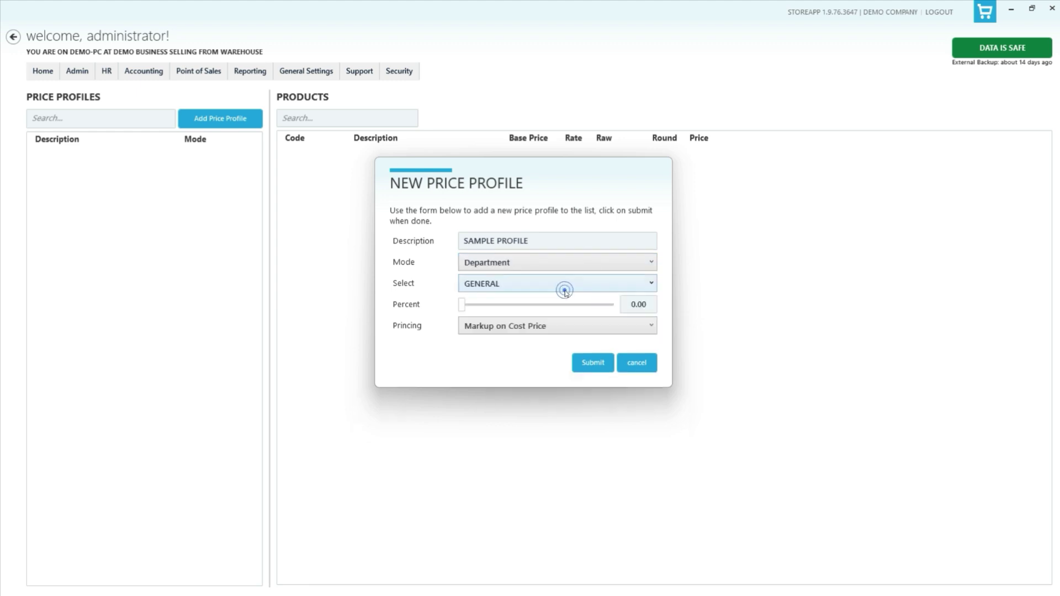
left_click(526, 286)
left_click(526, 307)
left_click(551, 263)
left_click(522, 305)
left_click(531, 264)
left_click(519, 318)
left_click(548, 267)
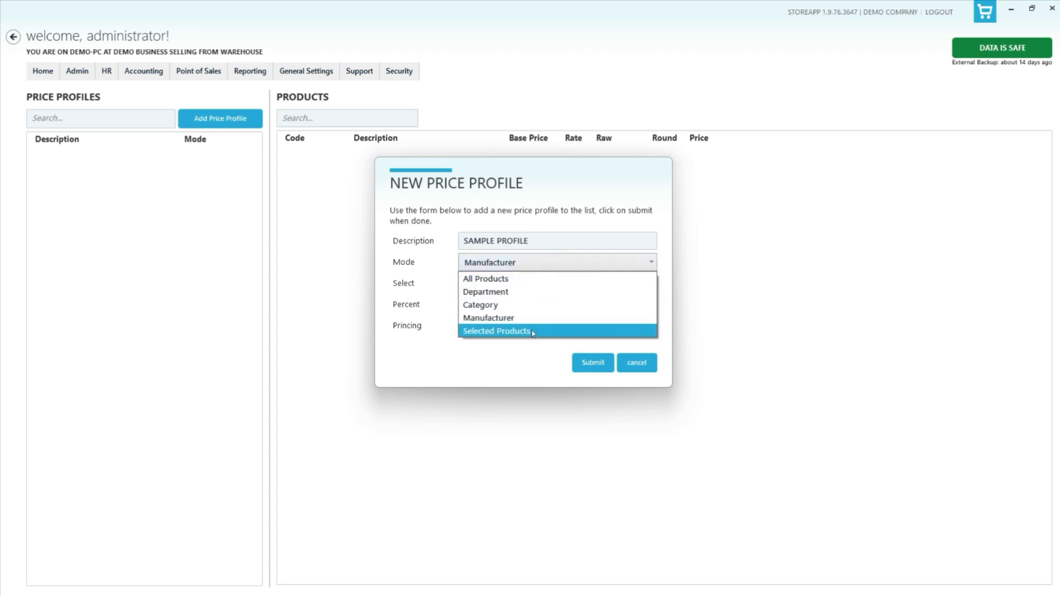
left_click(532, 329)
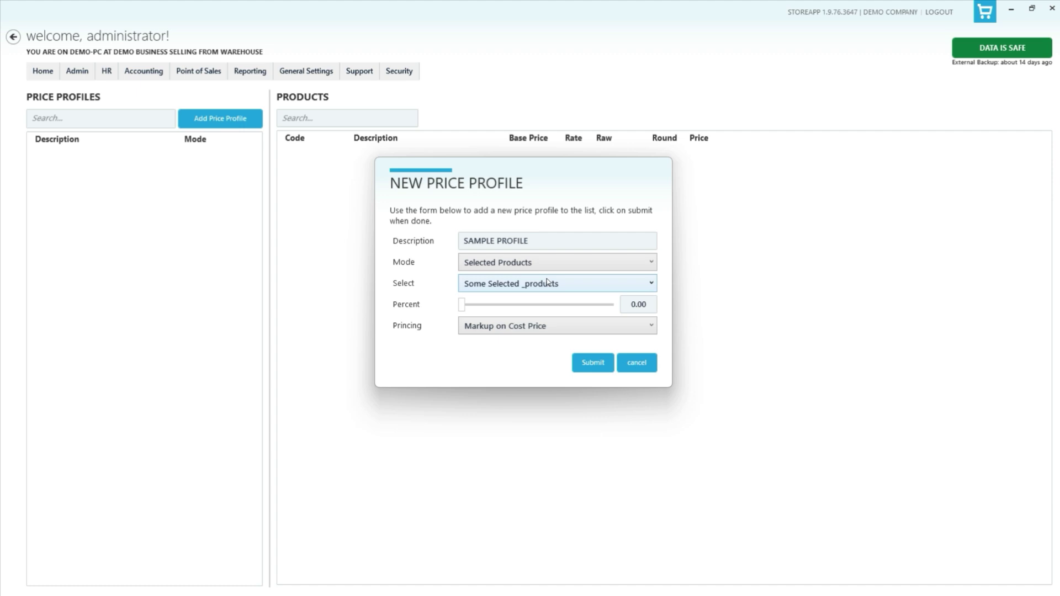
left_click(555, 263)
left_click(557, 274)
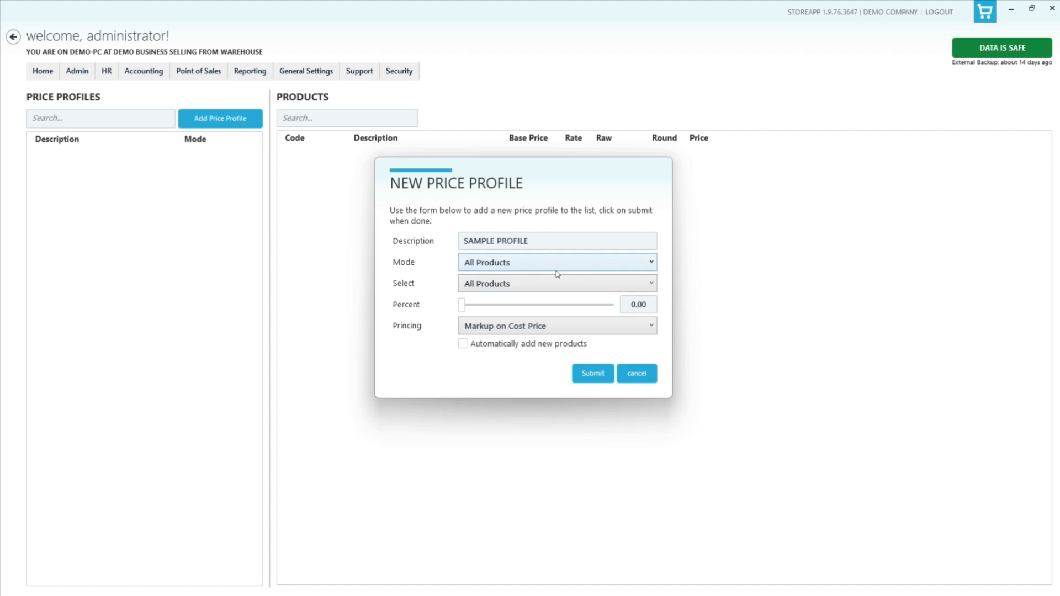
- Set the profile's percent to 10 with Discount on Selling Price as the pricing method, and submit the profile
left_click_drag(462, 306, 472, 313)
left_click(471, 310)
key("Right")
key("Right")
key("Right")
left_click(515, 331)
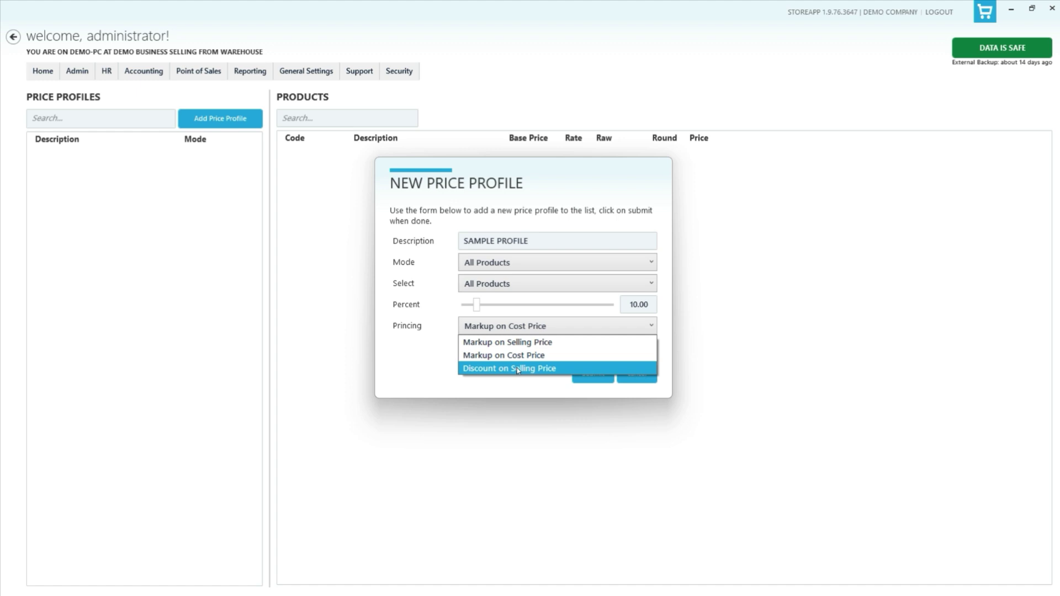
left_click(517, 368)
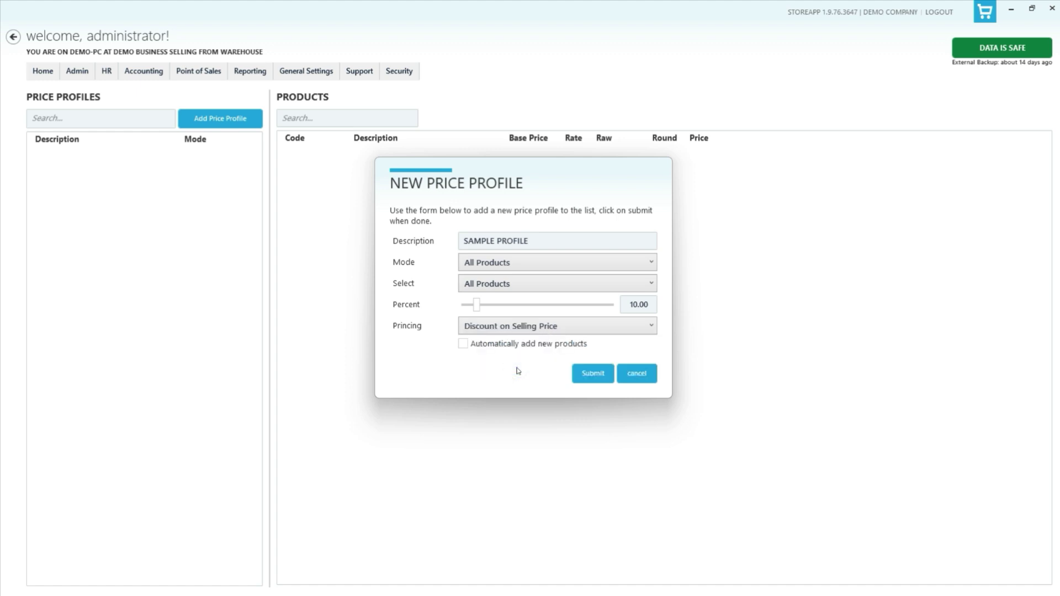
left_click(594, 374)
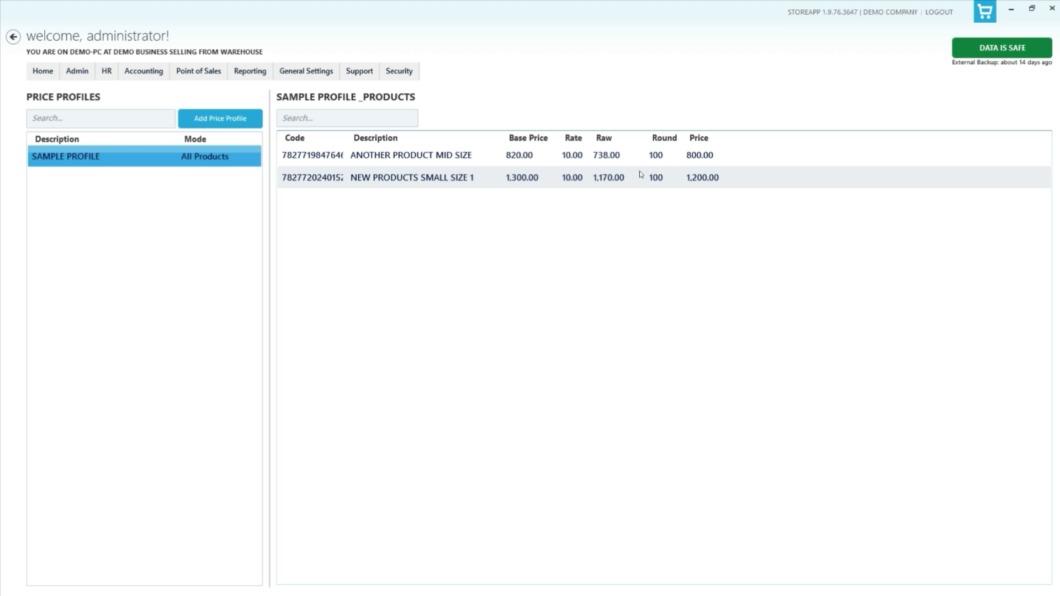
- Set the price rounding in the store's sales settings to 50 and submit the change
left_click(307, 72)
left_click(328, 106)
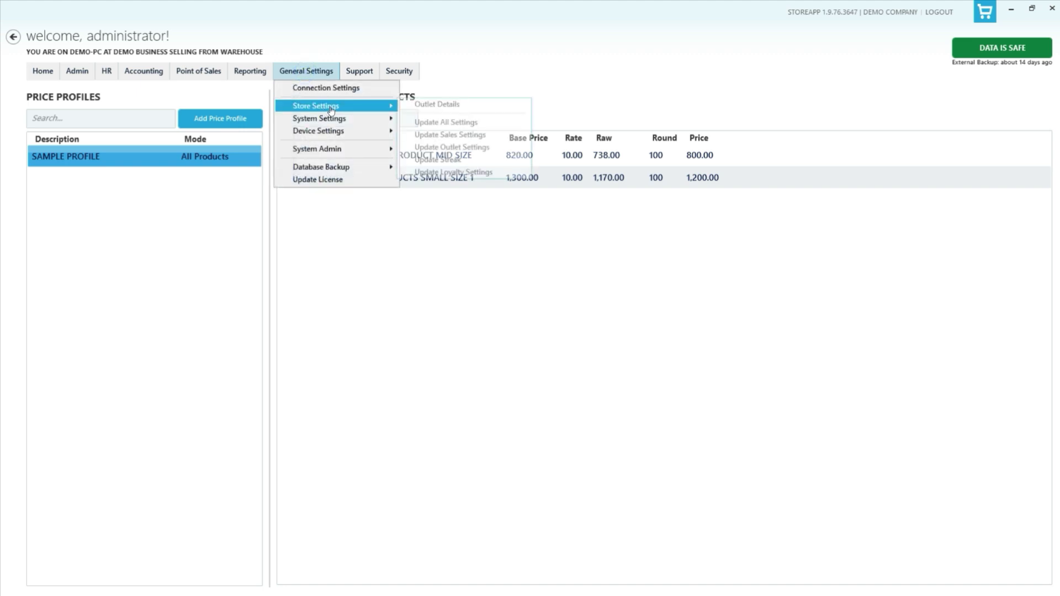
left_click(457, 134)
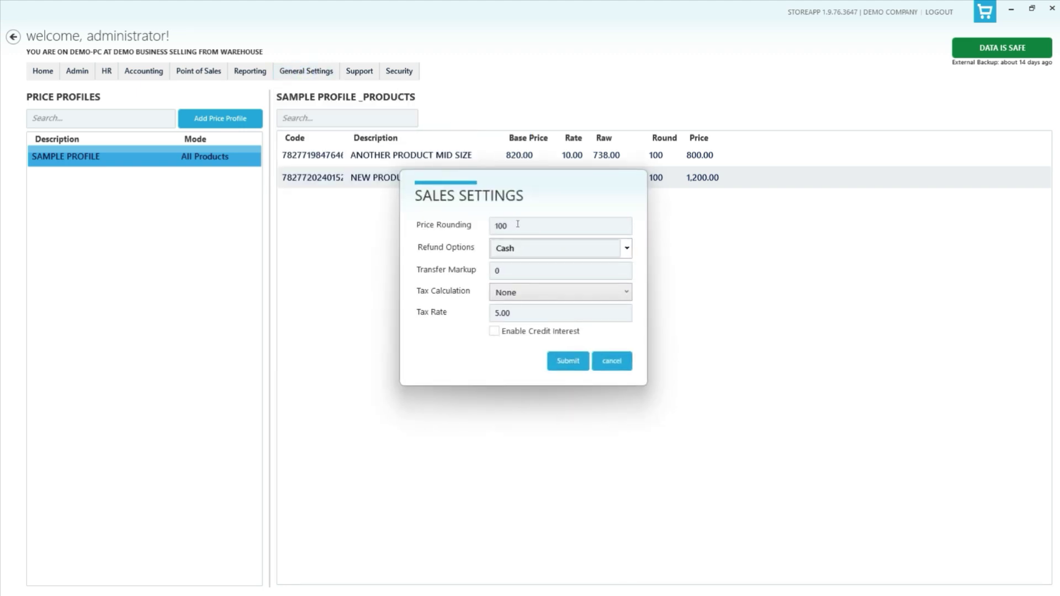
left_click_drag(516, 224, 435, 226)
type("50")
left_click(575, 361)
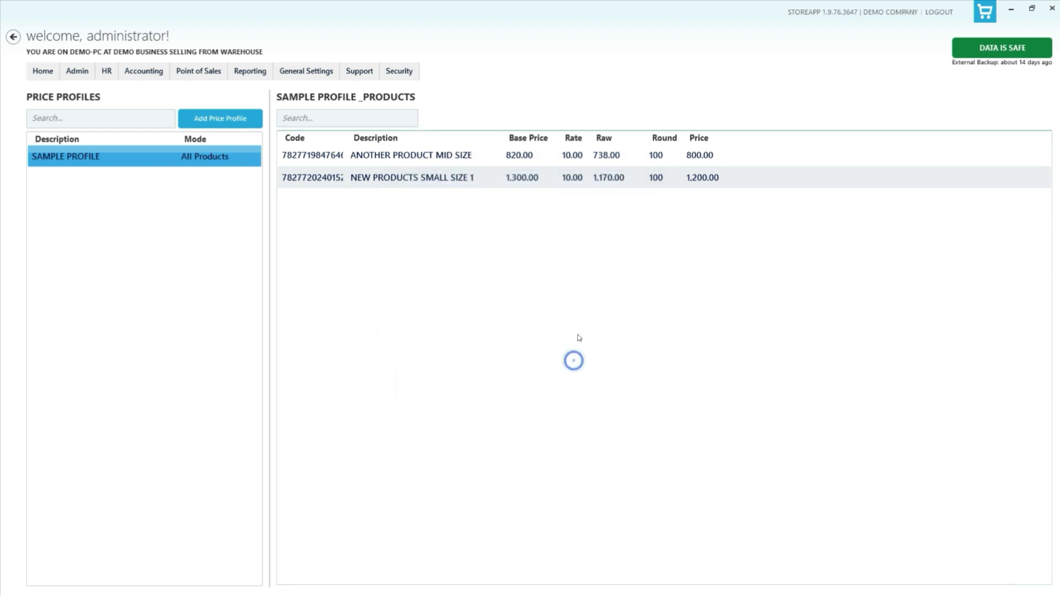
- Reload the price profiles and examine the rounding and prices of the products under SAMPLE PROFILE
right_click(602, 259)
right_click(160, 176)
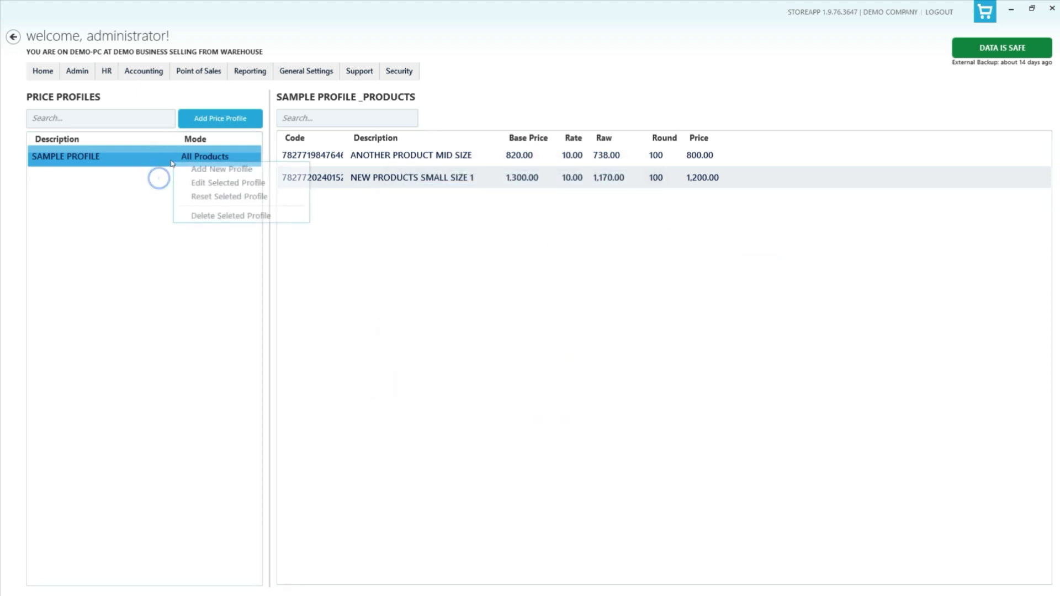
right_click(465, 270)
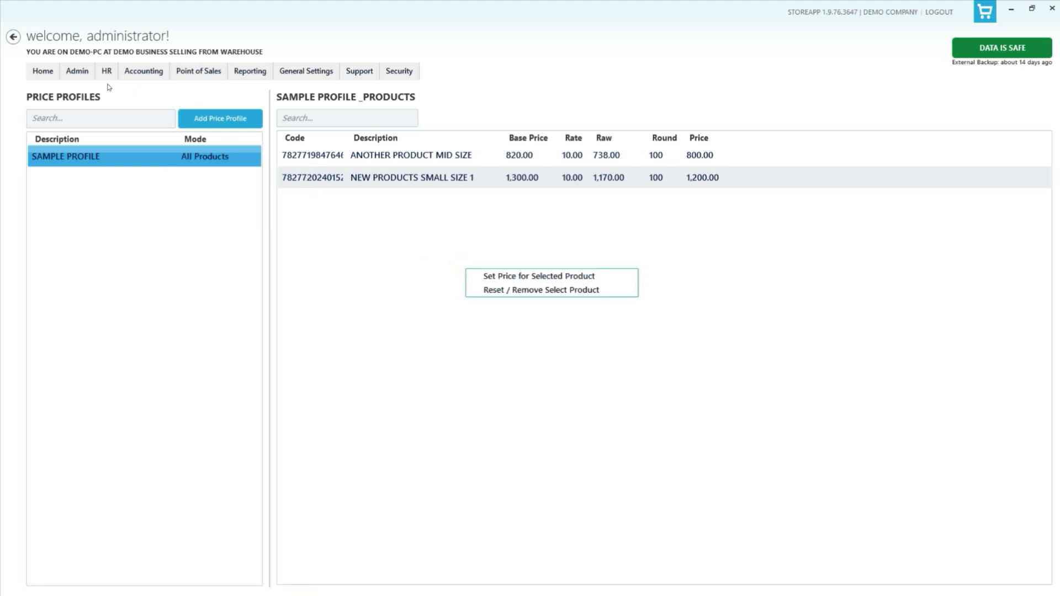
left_click(71, 75)
mouse_move(127, 88)
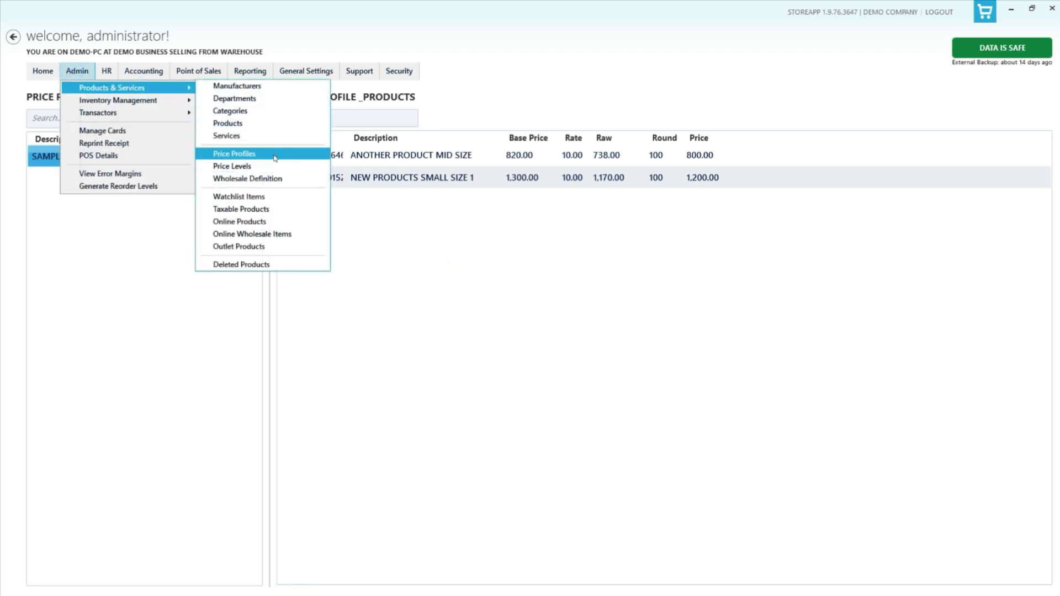
left_click(275, 159)
left_click(663, 157)
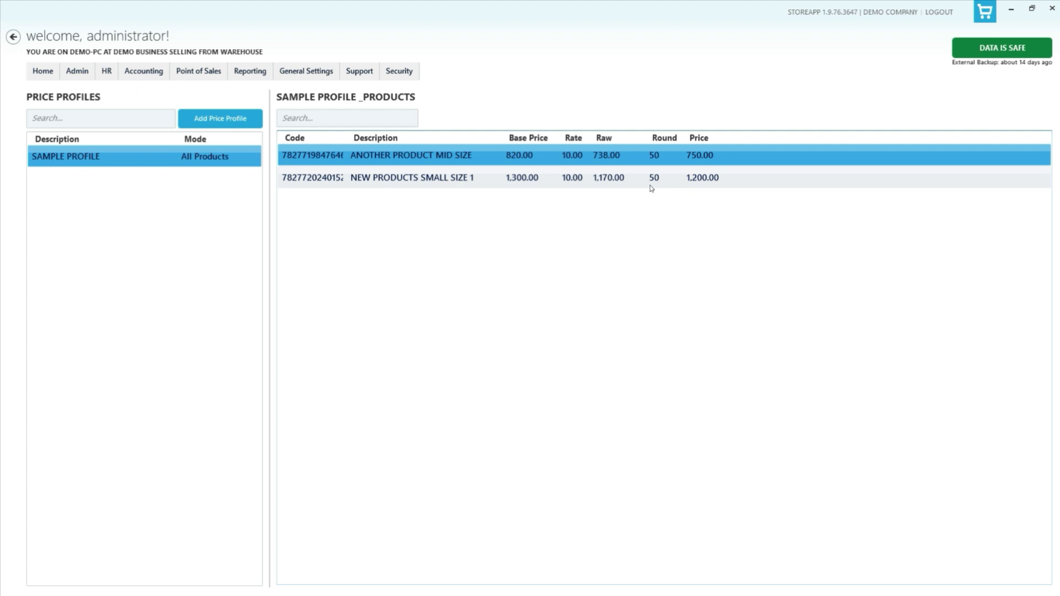
left_click(631, 157)
- Check the price change dialog of ANOTHER PRODUCT MID SIZE in the products list, then close it without changes
left_click(77, 72)
mouse_move(151, 92)
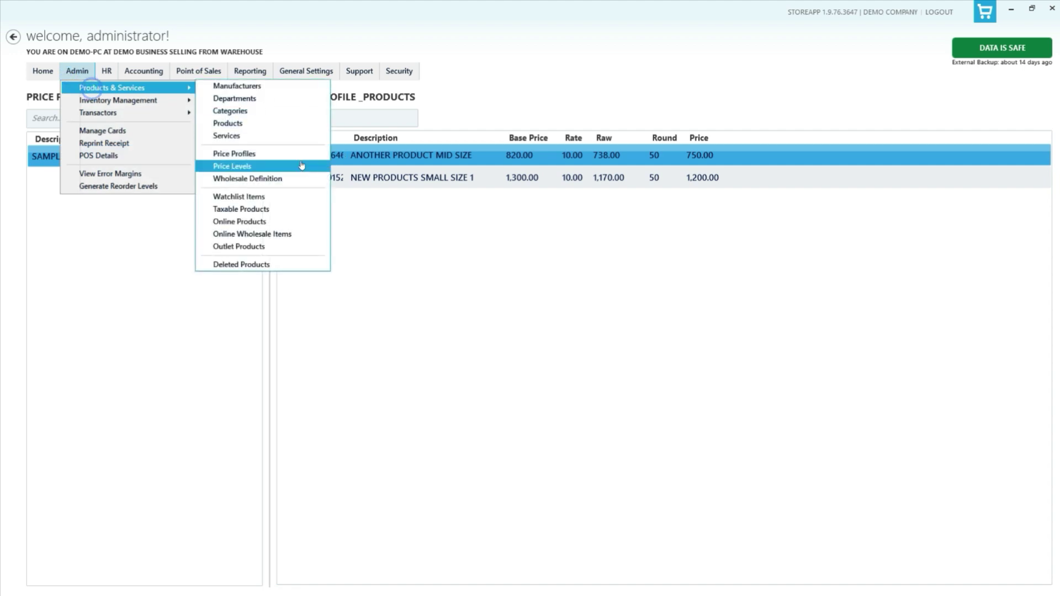
left_click(282, 130)
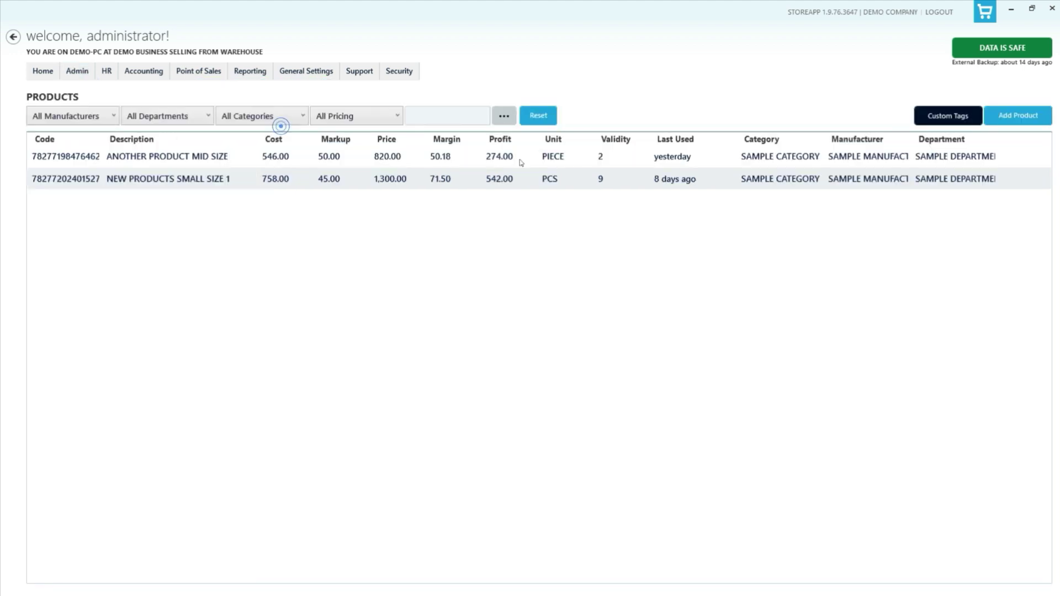
right_click(525, 163)
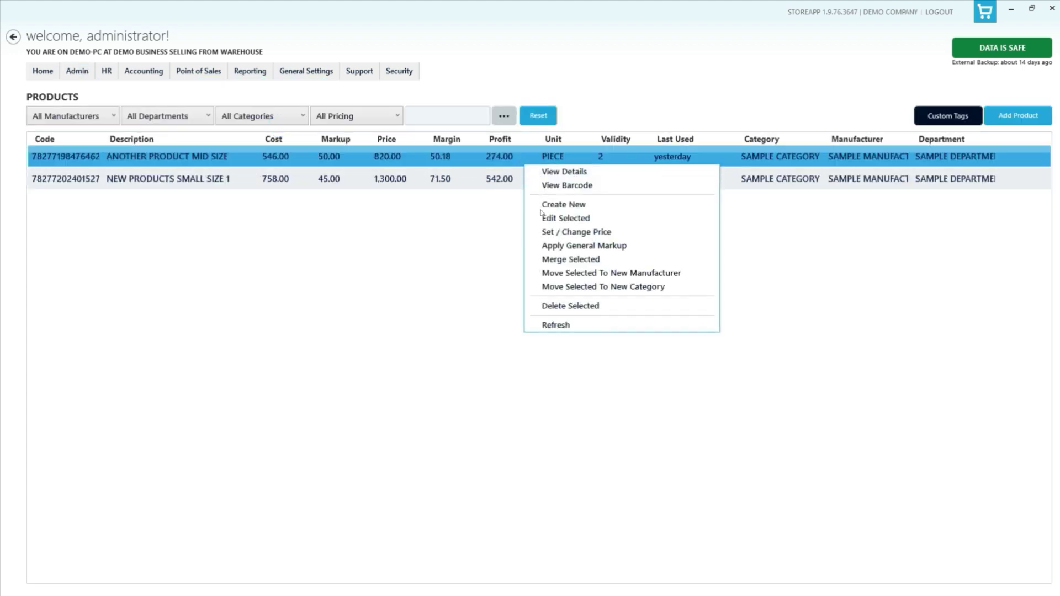
left_click(568, 232)
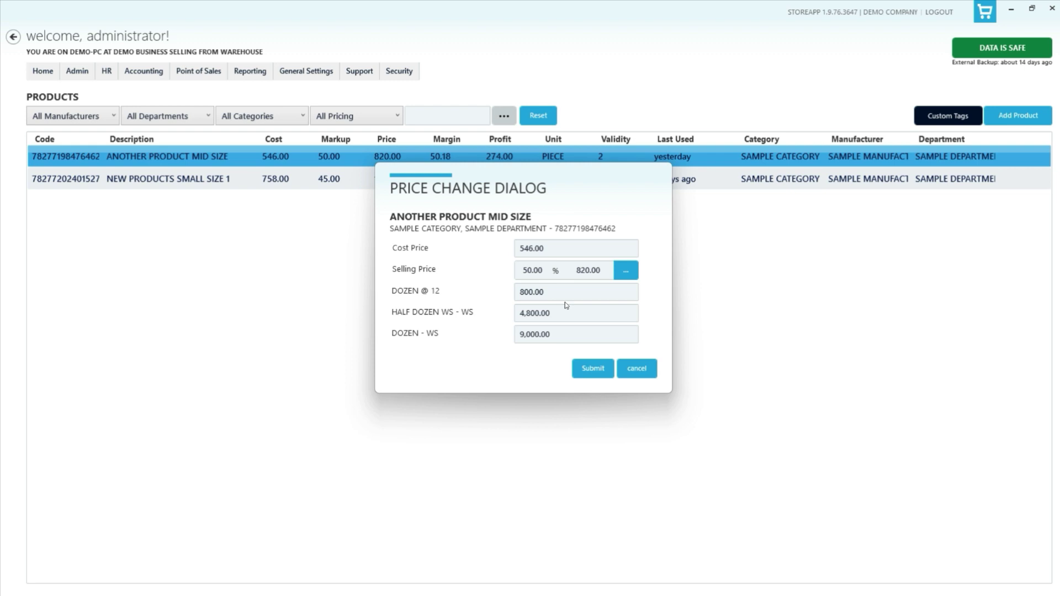
left_click(637, 369)
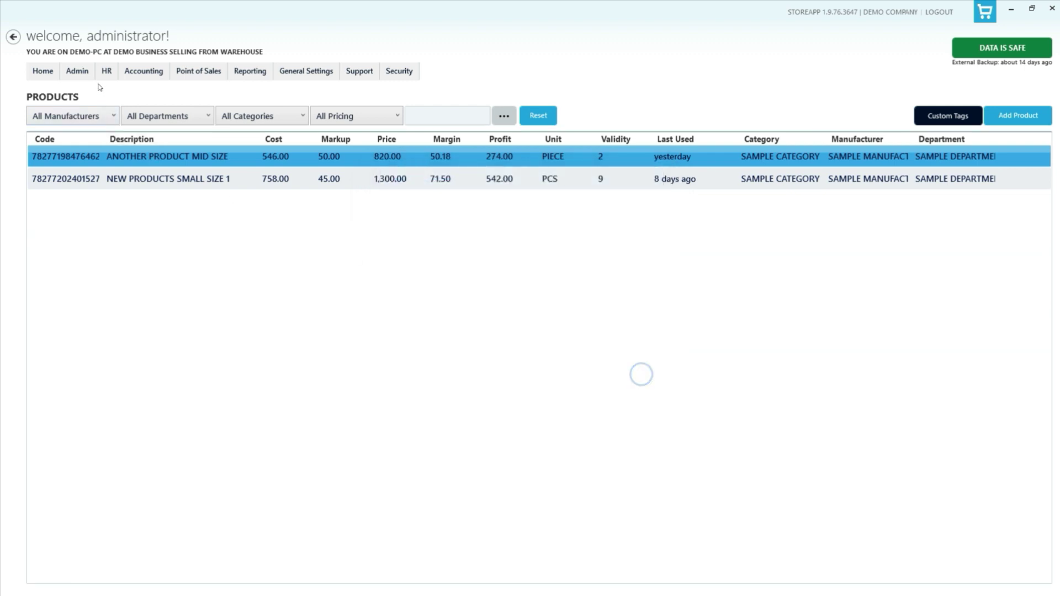
- Set the price of ANOTHER PRODUCT MID SIZE under SAMPLE PROFILE to 800
left_click(77, 71)
mouse_move(143, 88)
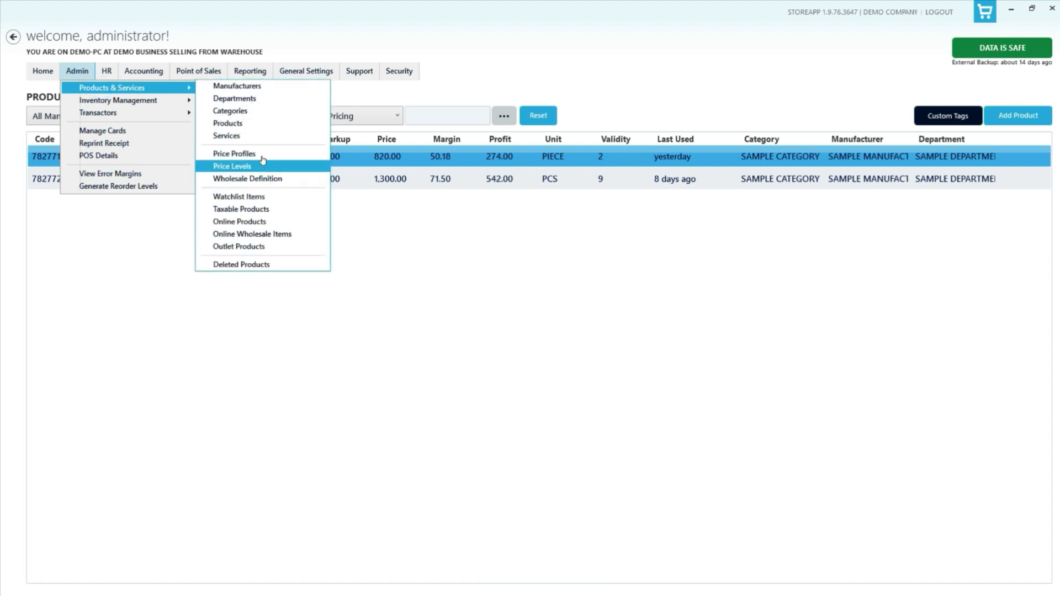
left_click(262, 154)
left_click(609, 155)
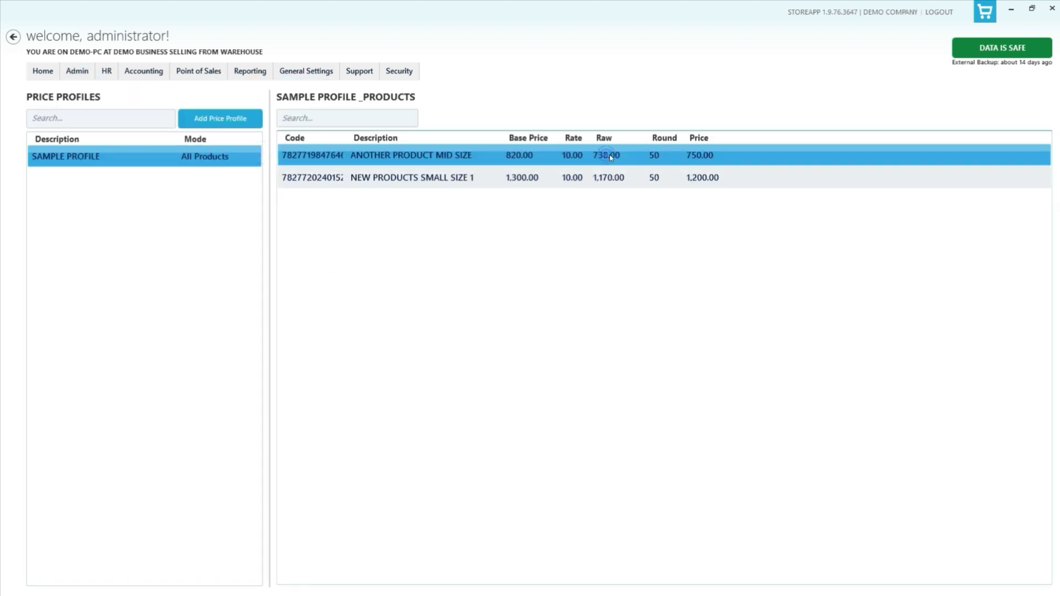
right_click(610, 157)
left_click(662, 164)
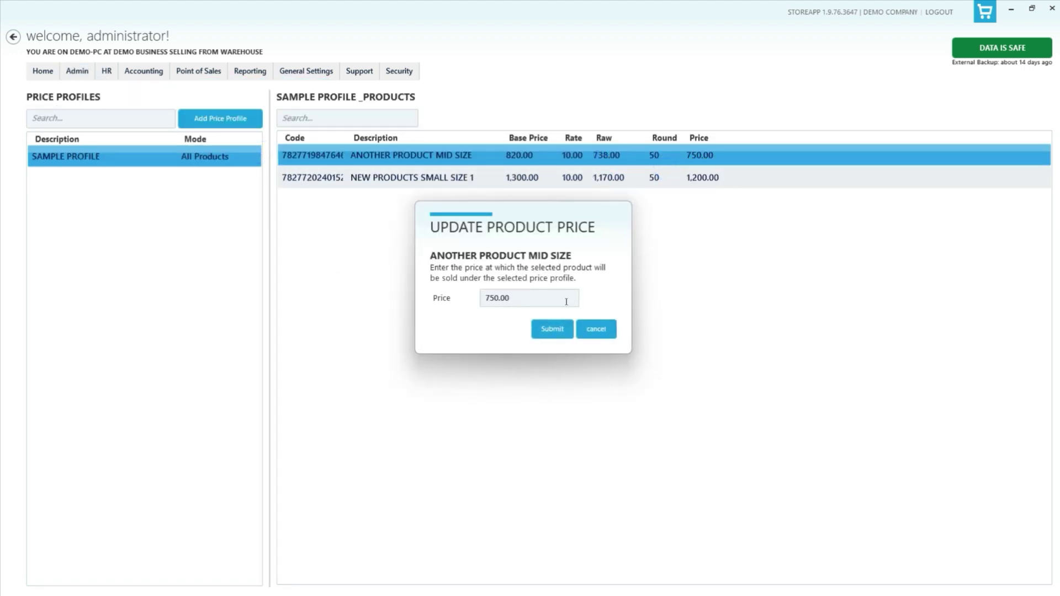
double_click(542, 302)
type("800")
left_click(550, 328)
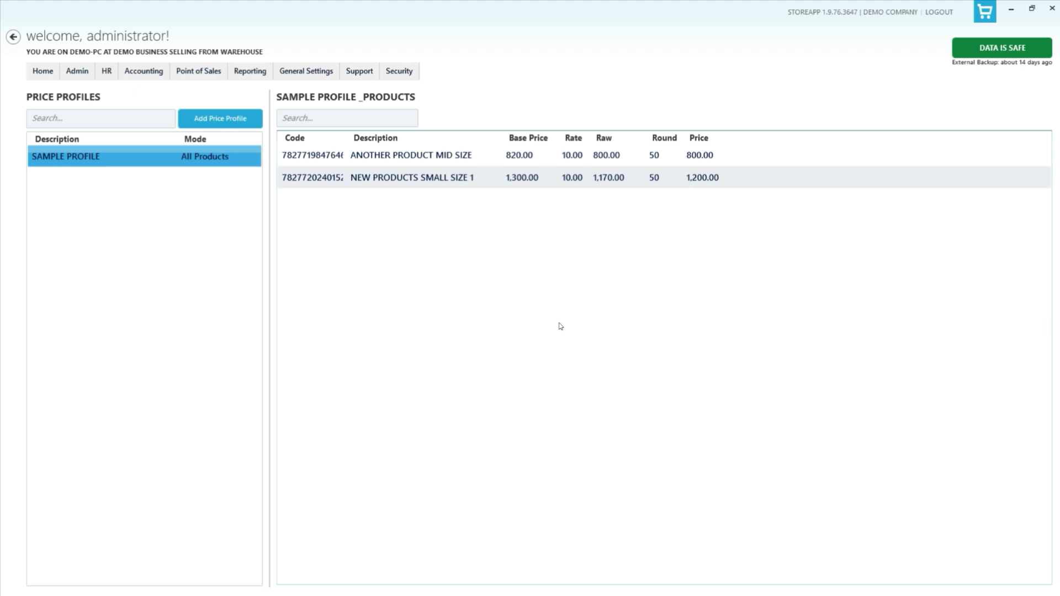
left_click(621, 156)
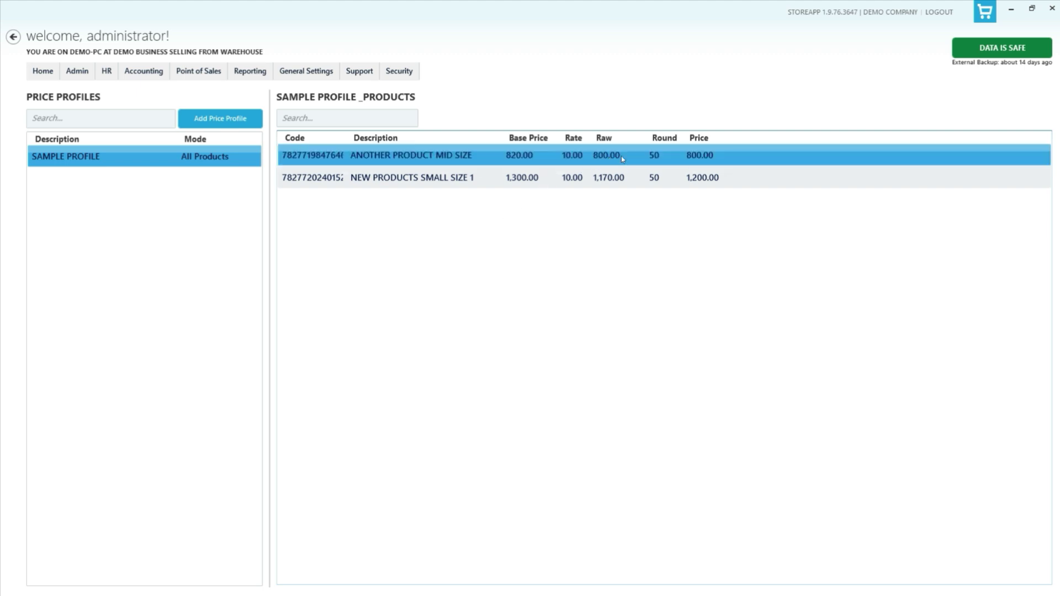
- Reload the price profiles, then check the SAMPLE PROFILE price in the price change dialog of ANOTHER PRODUCT MID SIZE
left_click(68, 72)
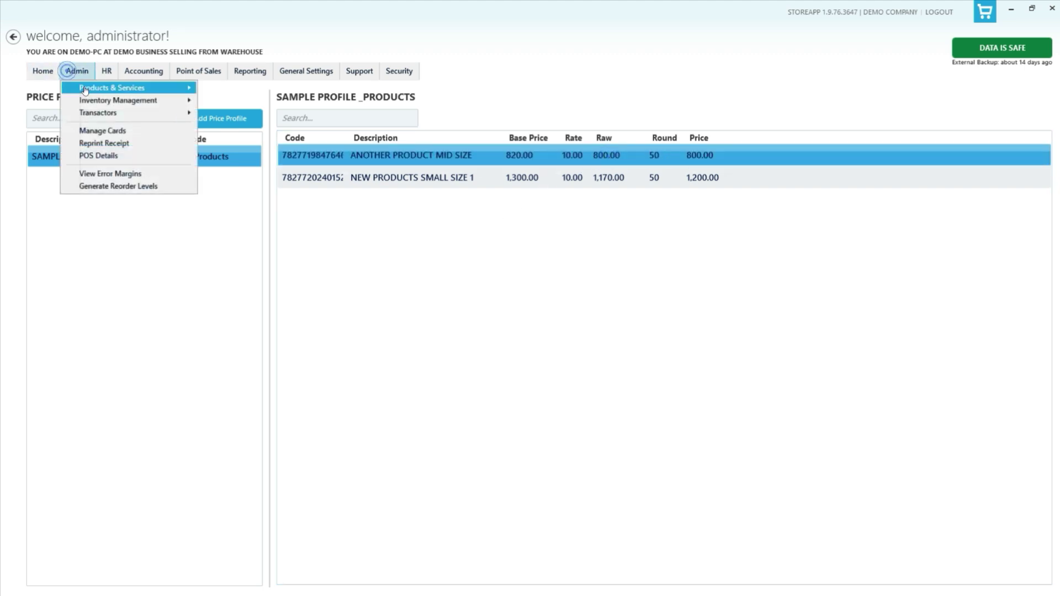
mouse_move(85, 90)
left_click(280, 154)
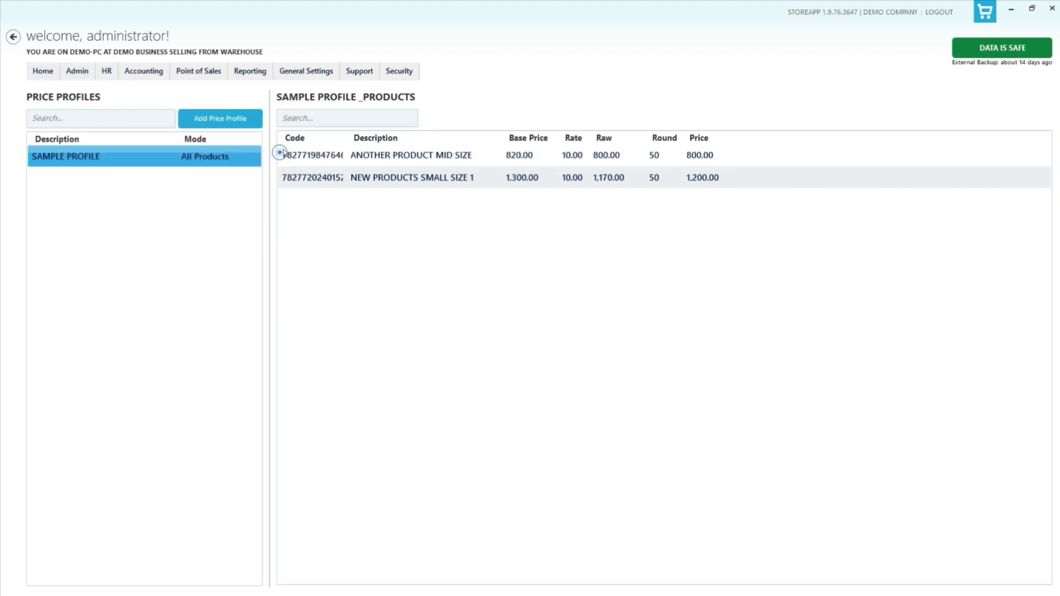
left_click(78, 72)
left_click(120, 89)
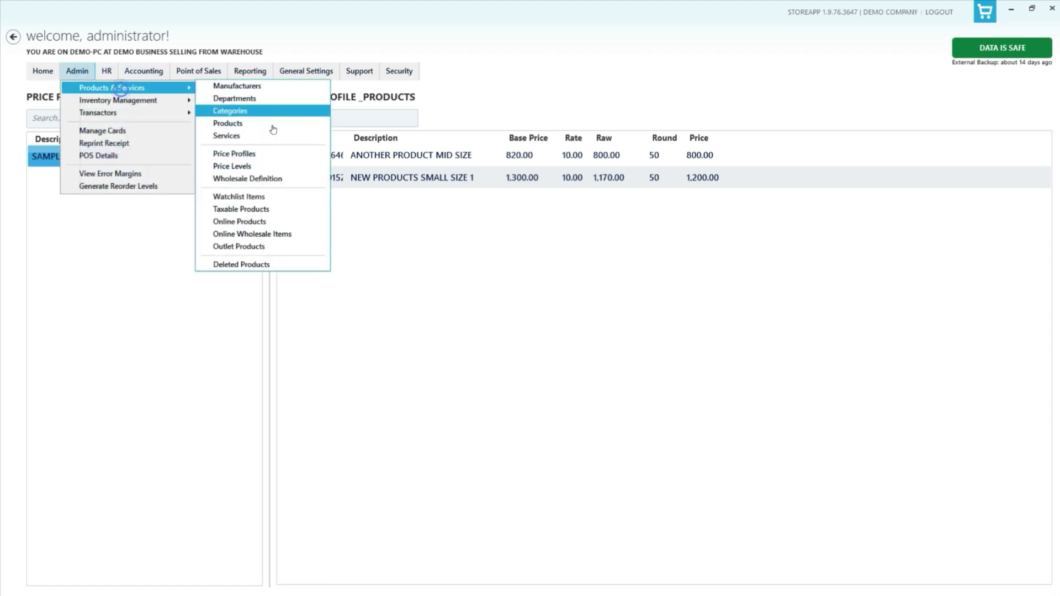
left_click(272, 123)
right_click(544, 158)
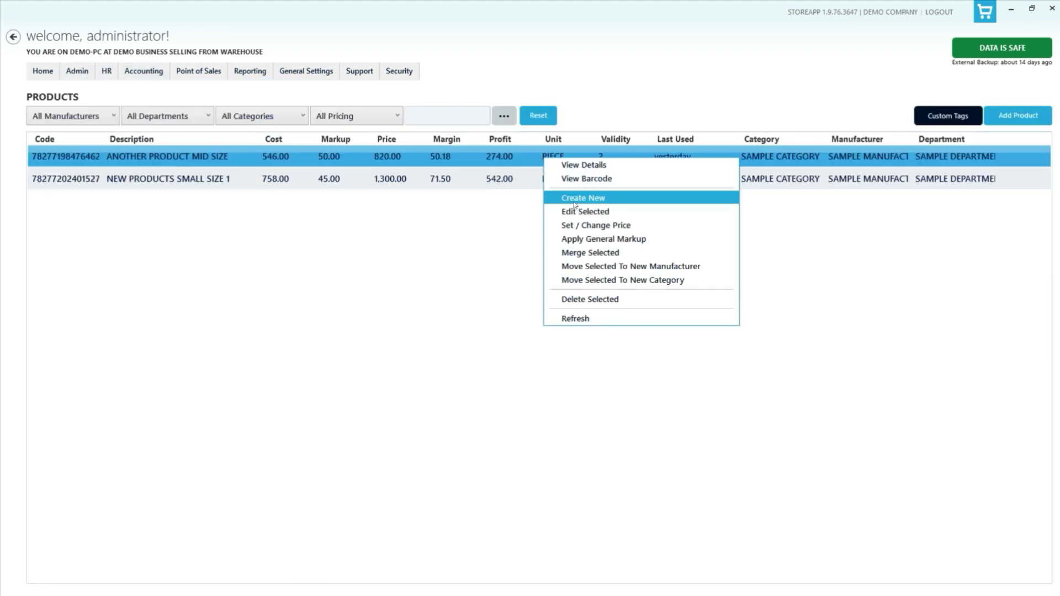
left_click(589, 226)
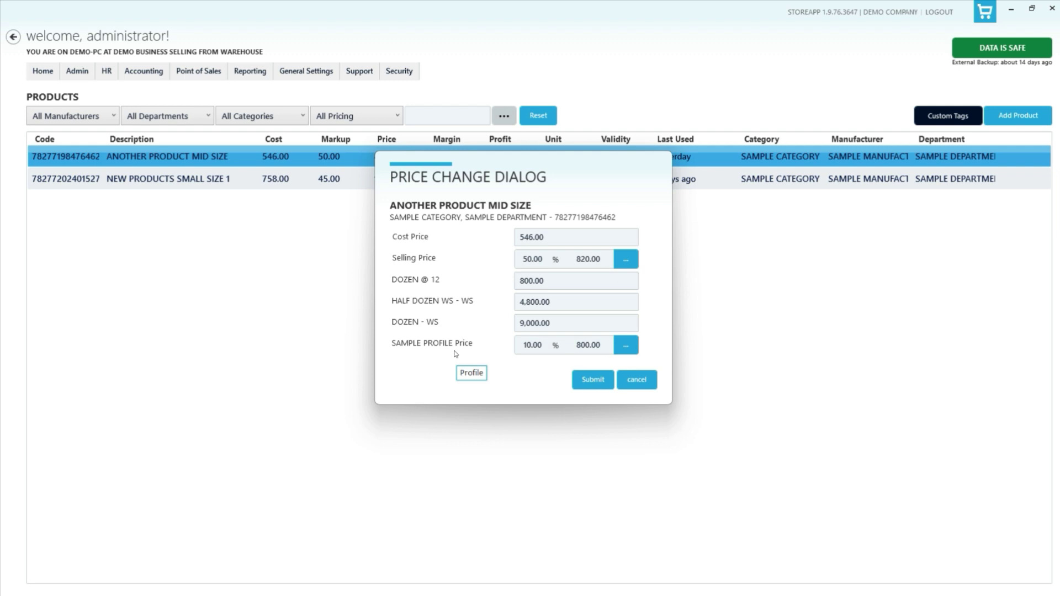
left_click(636, 380)
- Reset the price of ANOTHER PRODUCT MID SIZE in SAMPLE PROFILE and confirm the reset
left_click(77, 71)
left_click(95, 88)
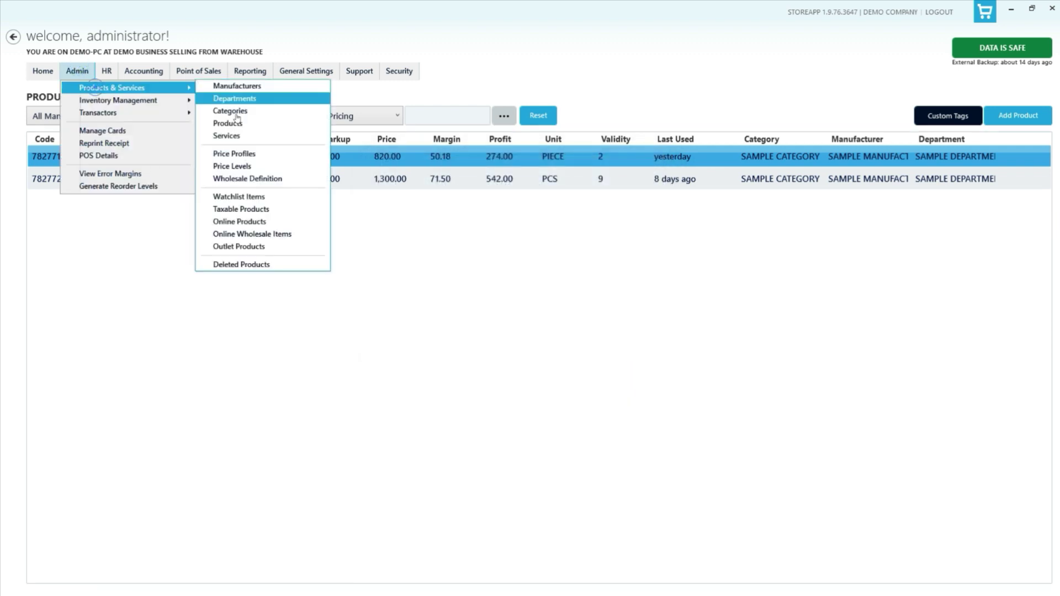
left_click(234, 153)
left_click(634, 155)
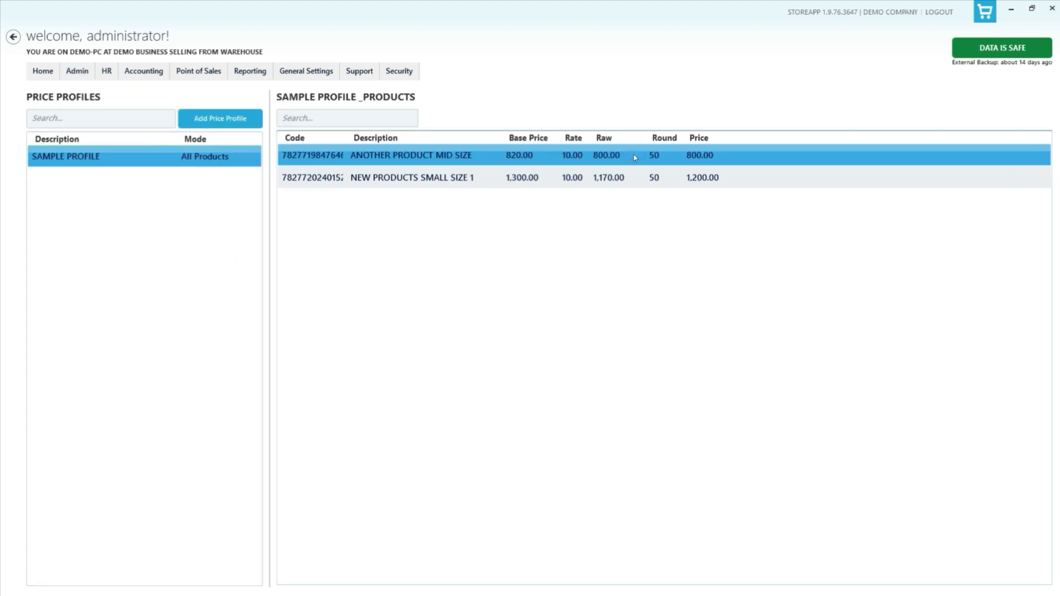
right_click(635, 158)
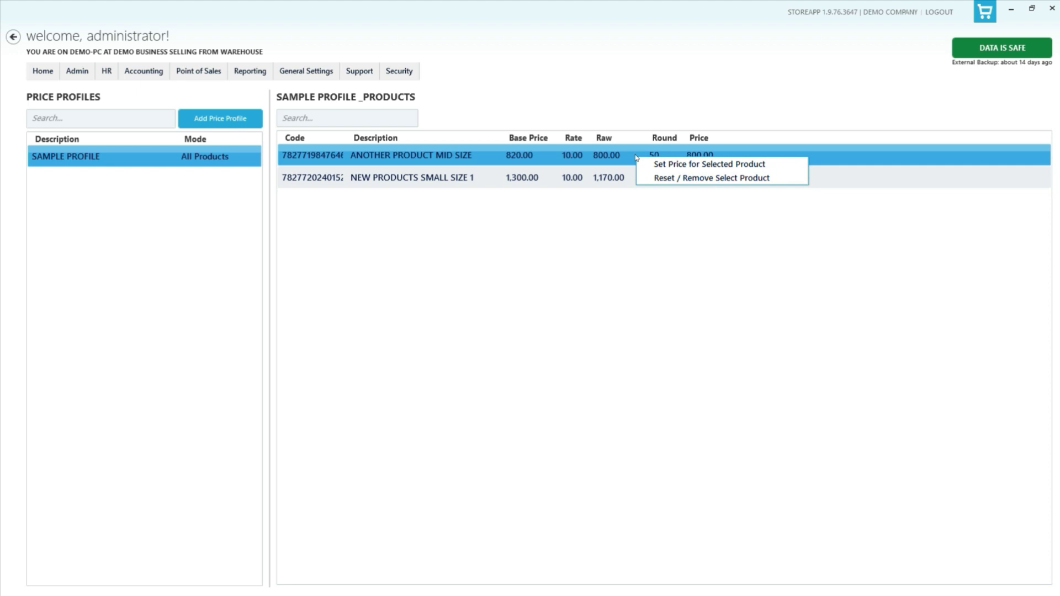
left_click(686, 179)
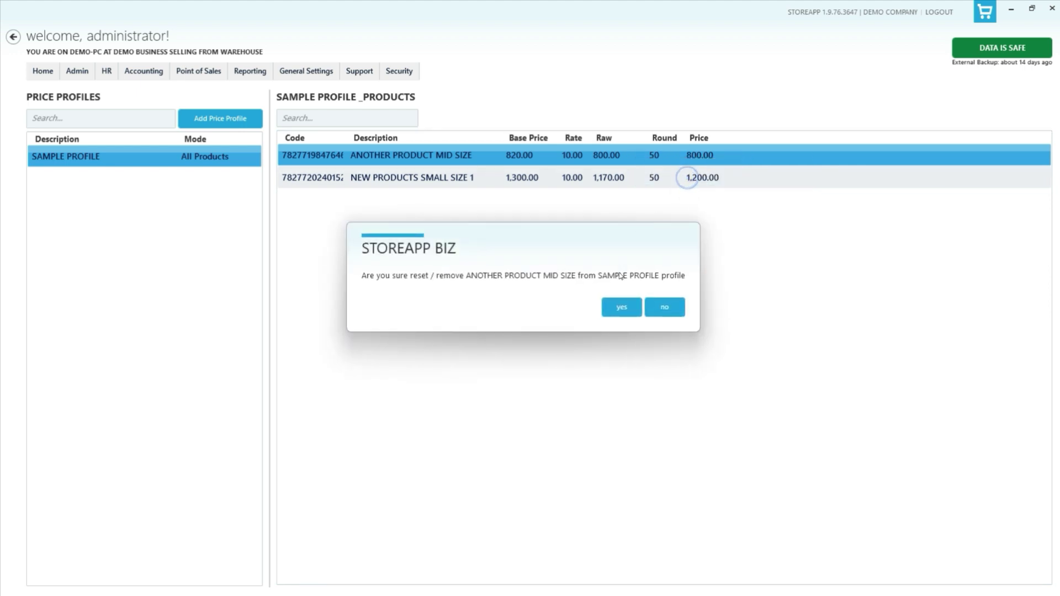
left_click(613, 306)
left_click(693, 159)
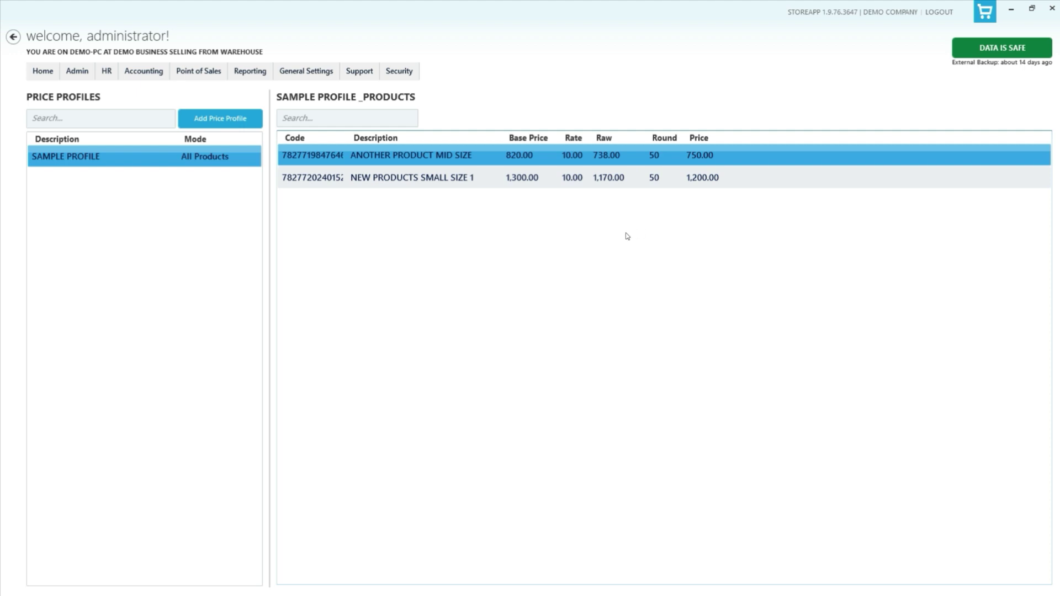
- Reset the whole SAMPLE PROFILE for all of its products and confirm
right_click(159, 155)
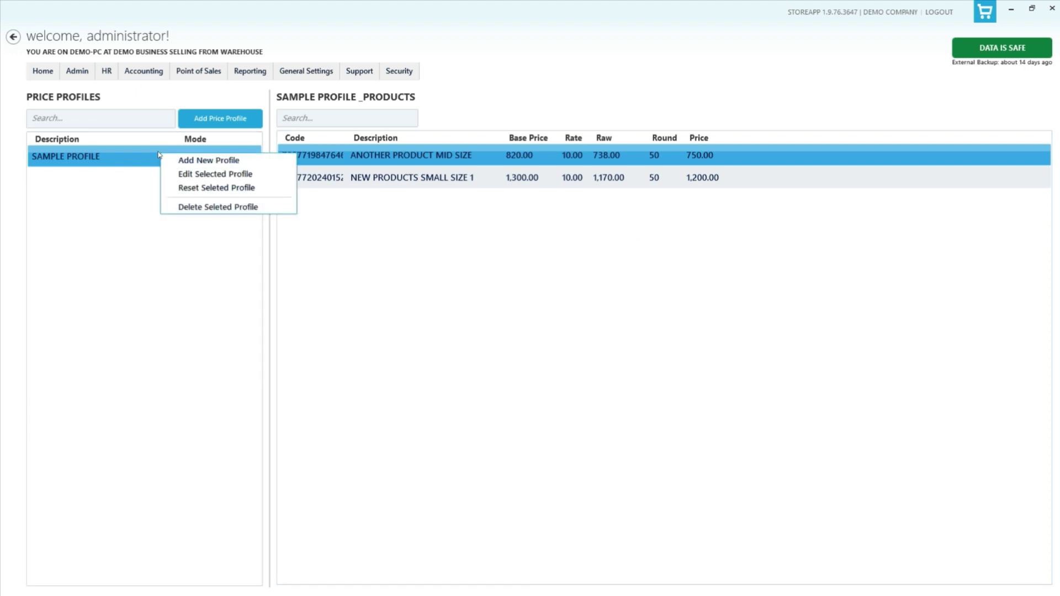
left_click(233, 189)
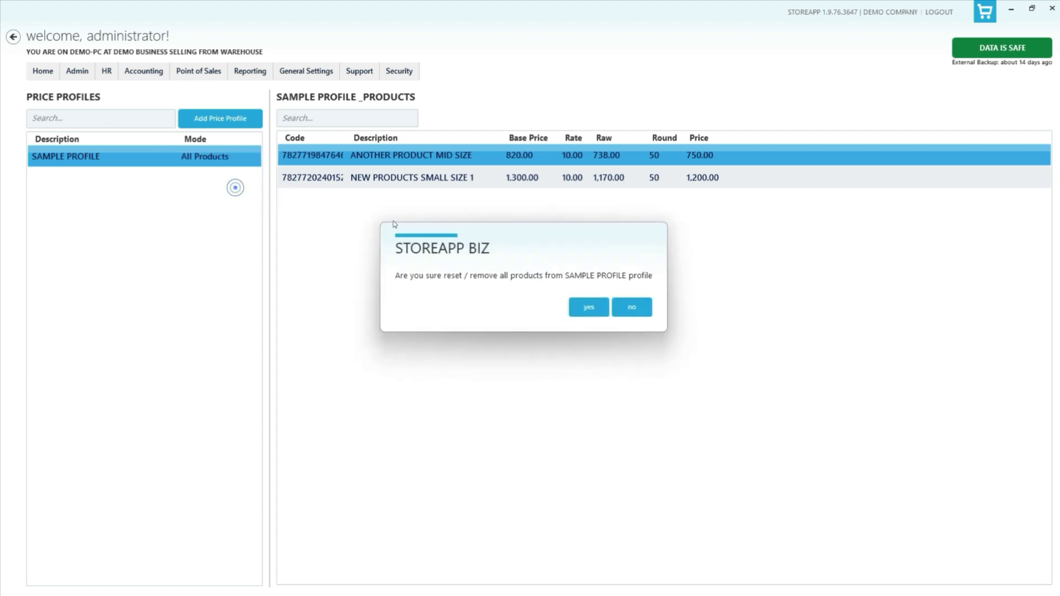
left_click(581, 307)
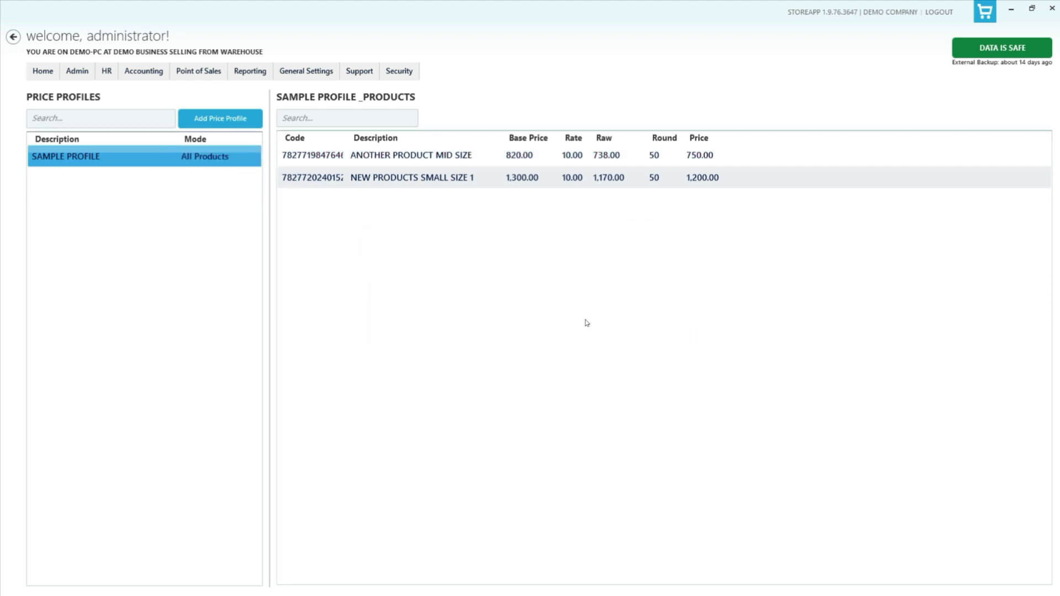
- Change the mode of SAMPLE PROFILE to Selected Products and submit the update
double_click(155, 153)
left_click(527, 262)
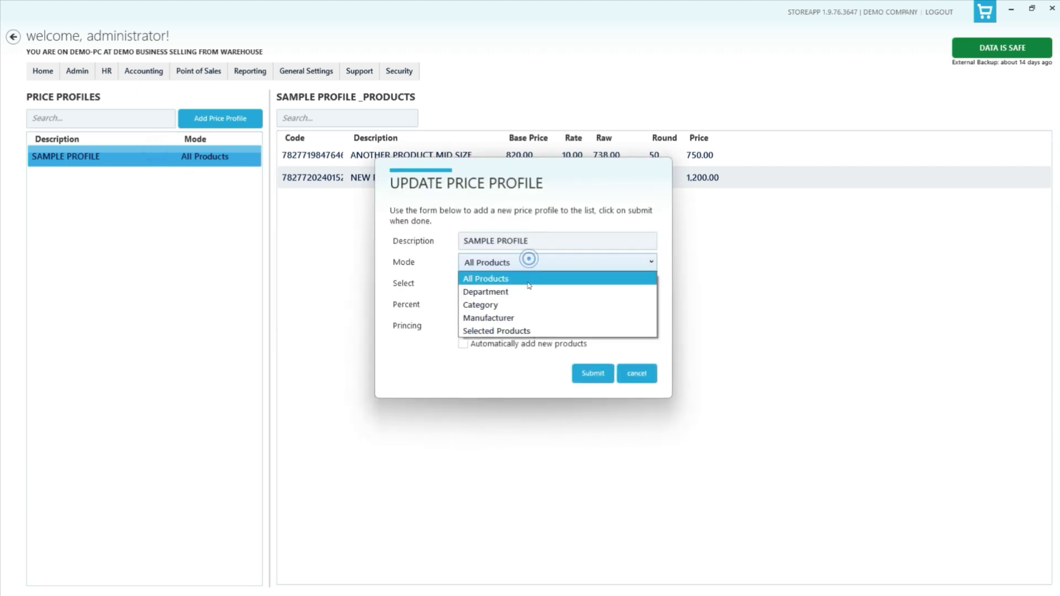
left_click(506, 327)
left_click(584, 363)
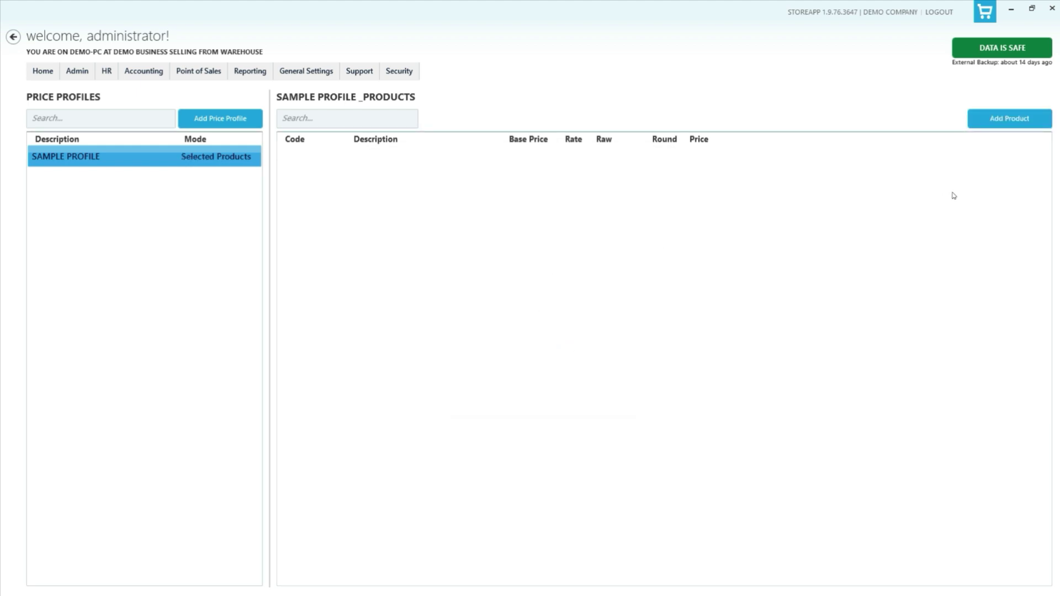
- Add ANOTHER PRODUCT MID SIZE to the product list of SAMPLE PROFILE
left_click(1009, 121)
left_click(504, 236)
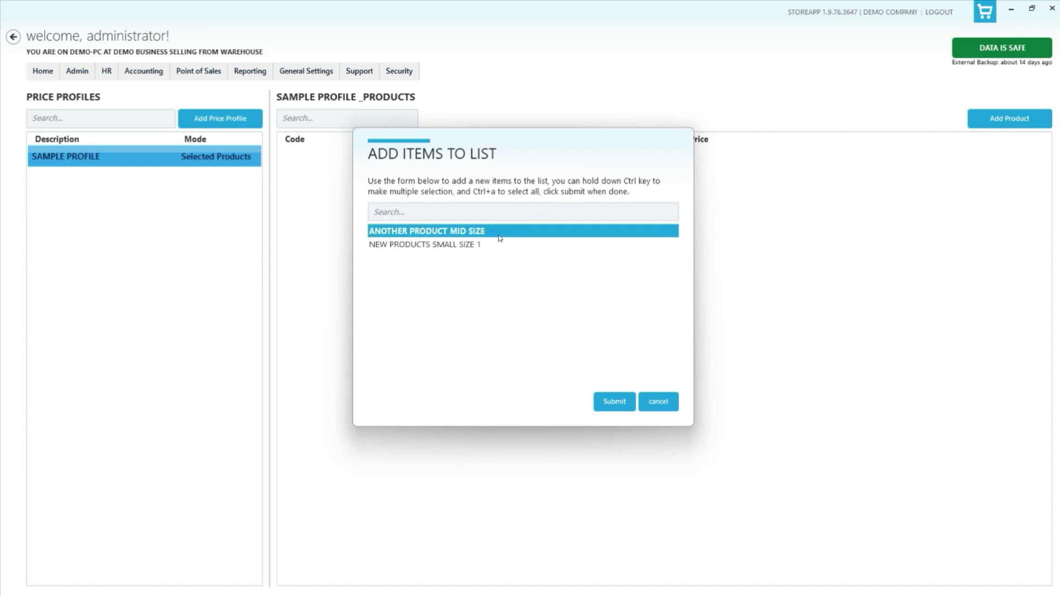
left_click(613, 401)
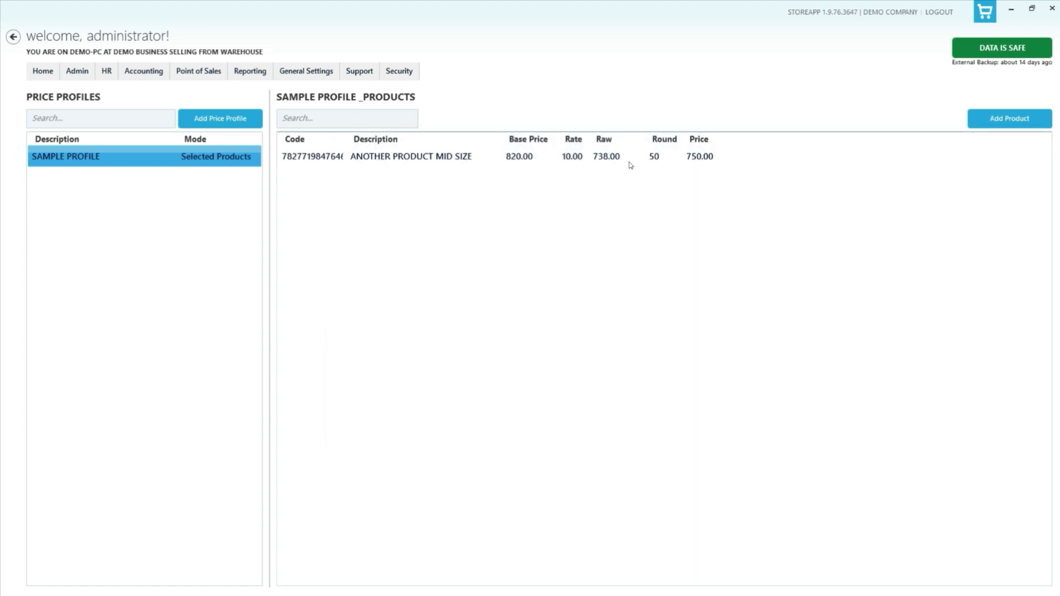
double_click(591, 159)
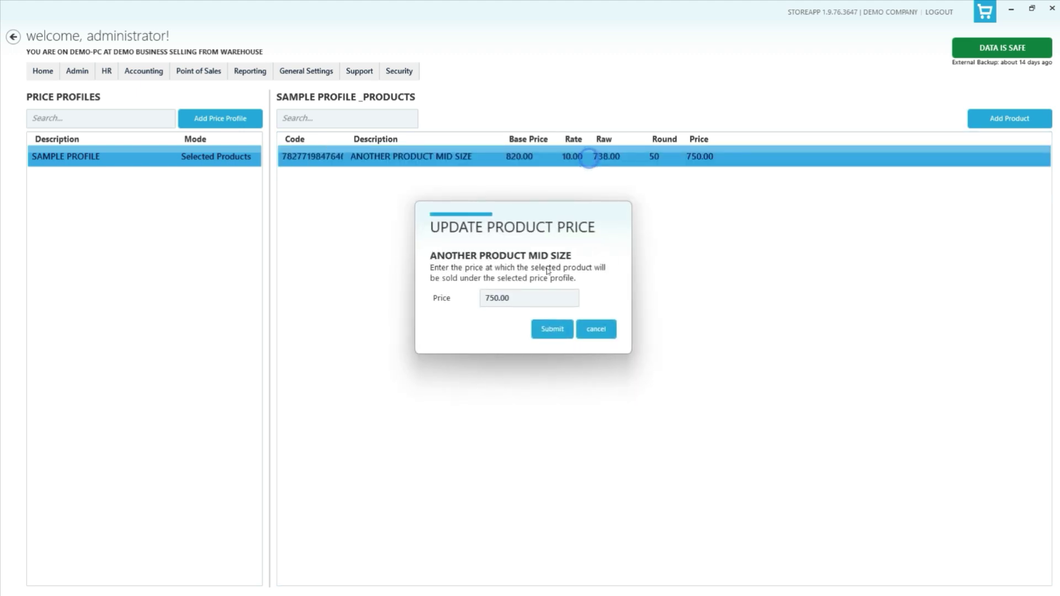
left_click(502, 298)
left_click(596, 330)
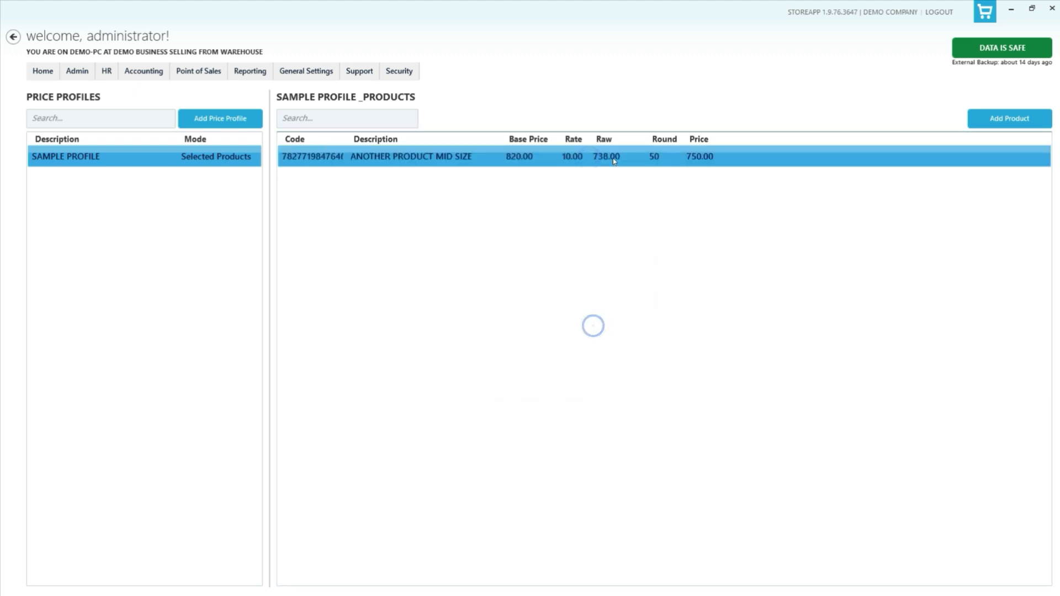
right_click(612, 158)
left_click(661, 167)
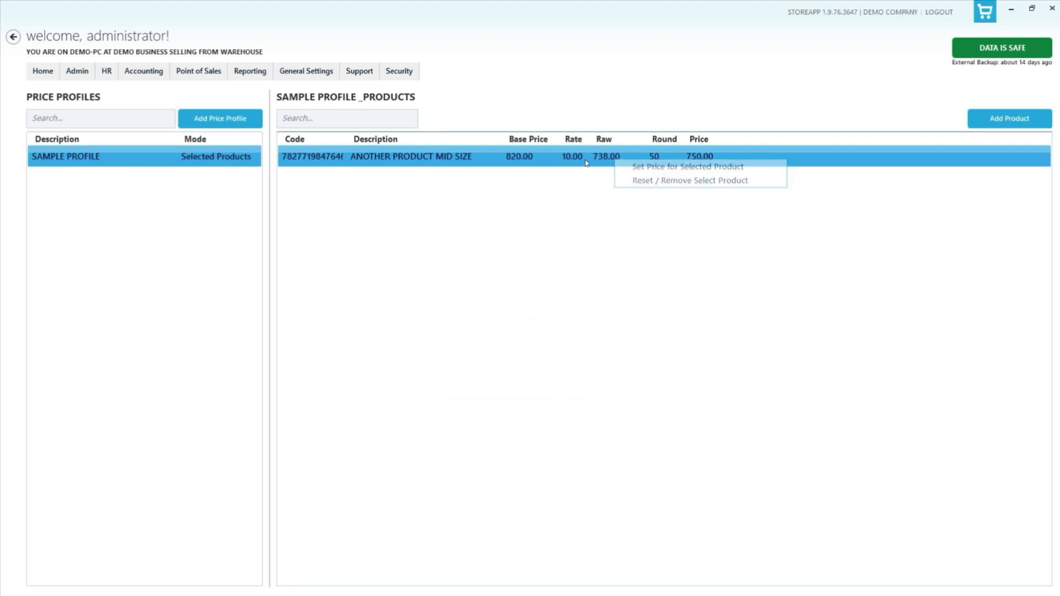
type("800")
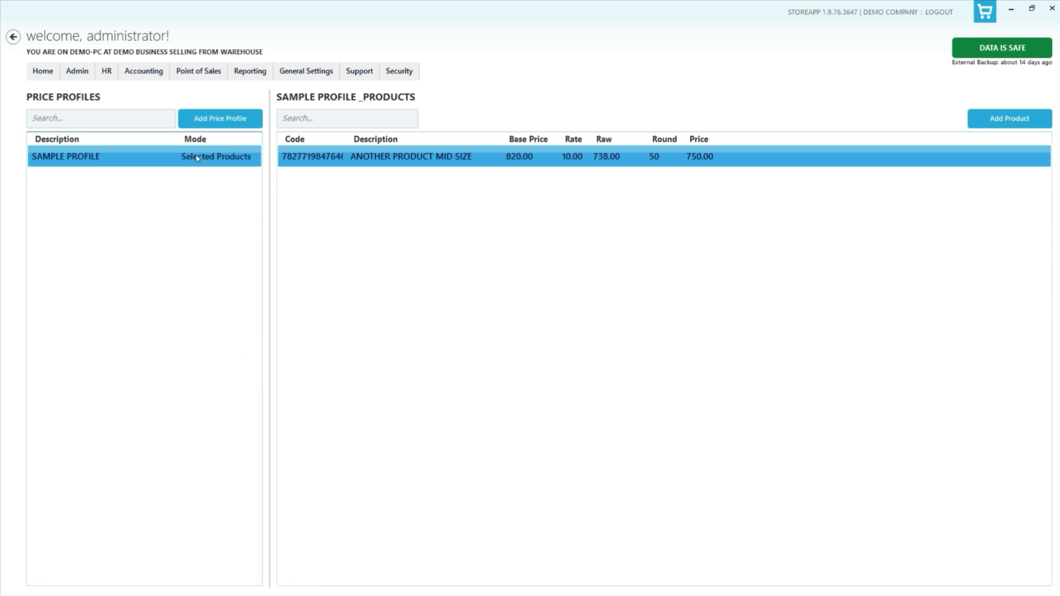
double_click(198, 157)
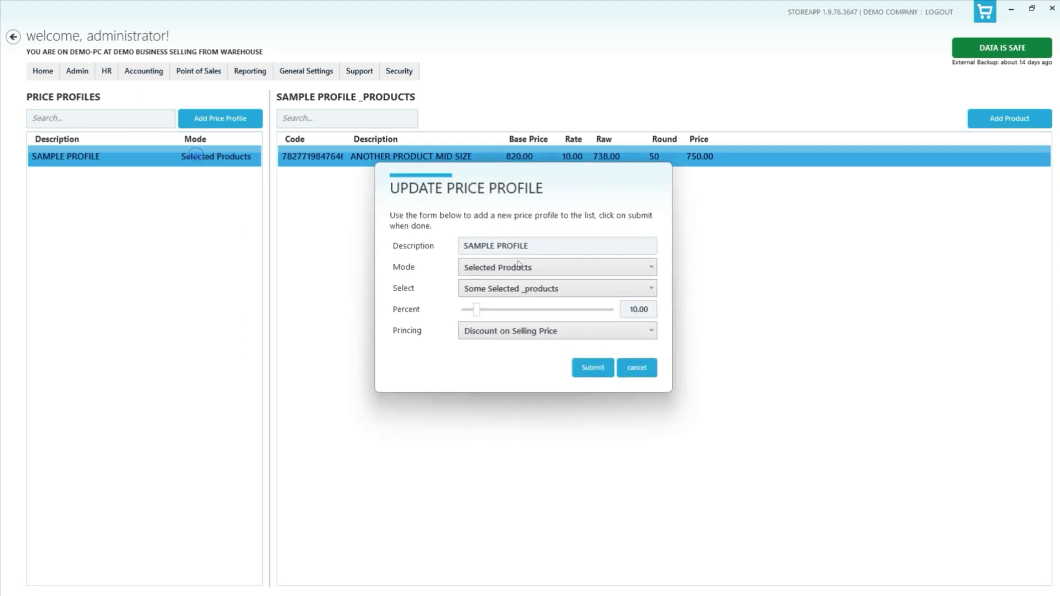
left_click(631, 365)
- In the products list, set the SAMPLE PROFILE price of ANOTHER PRODUCT MID SIZE to 800 and submit the price change
left_click(84, 78)
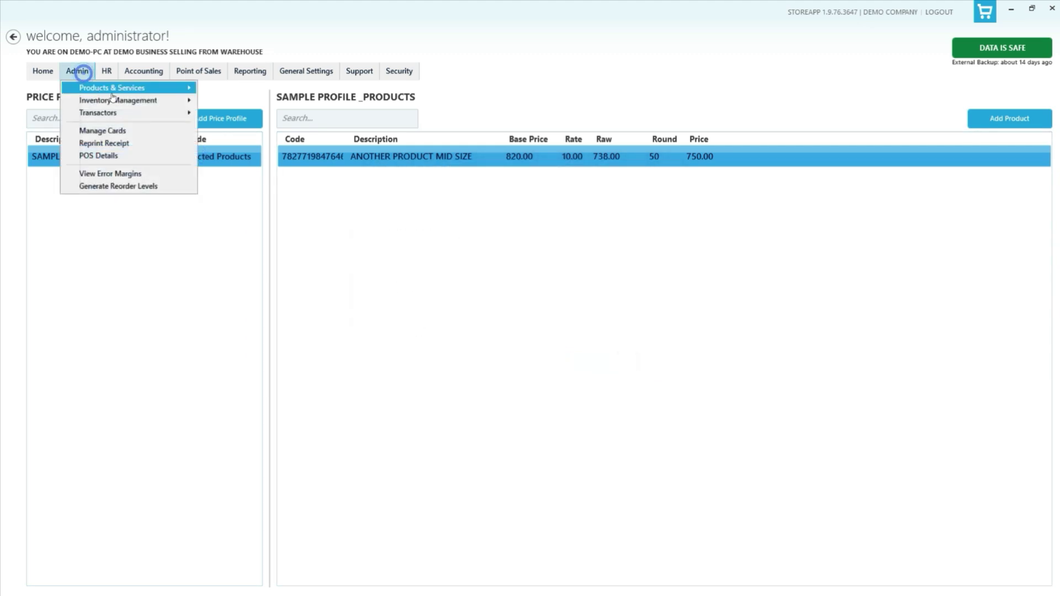
mouse_move(110, 100)
left_click(261, 128)
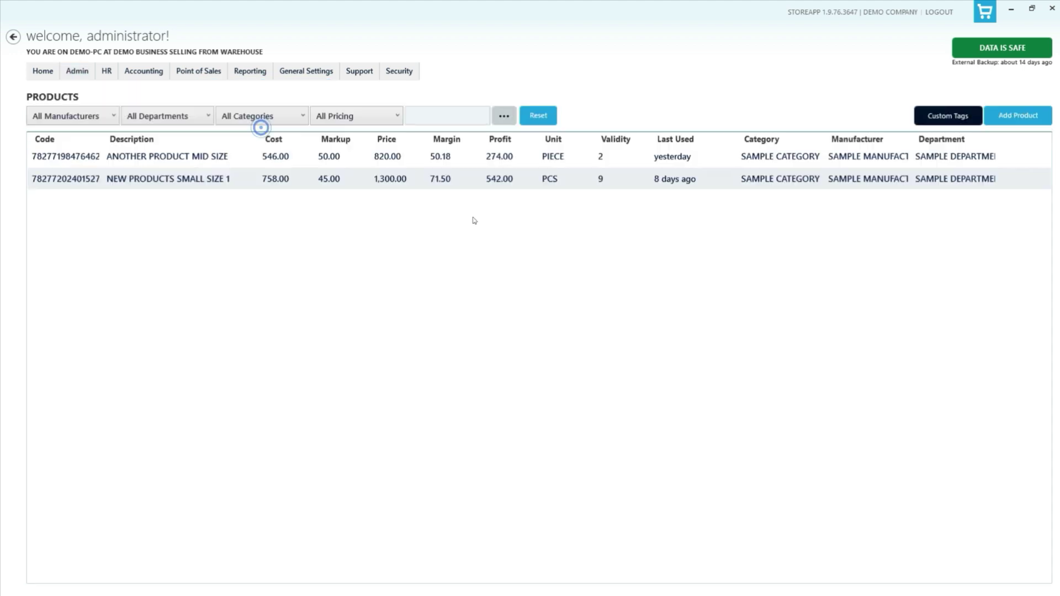
right_click(501, 164)
left_click(563, 234)
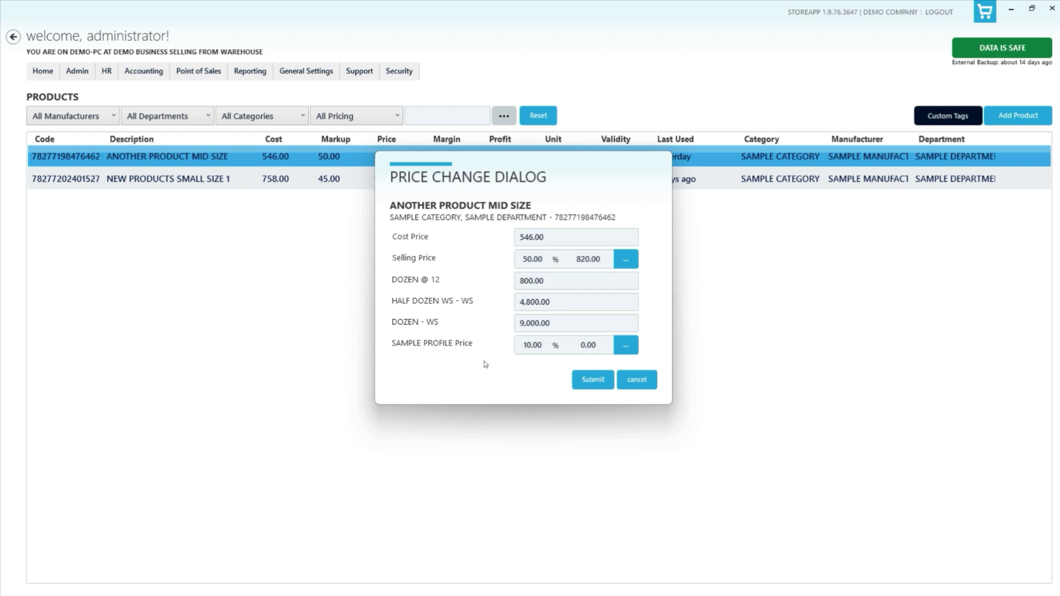
left_click_drag(602, 349, 559, 353)
type("800")
left_click(593, 387)
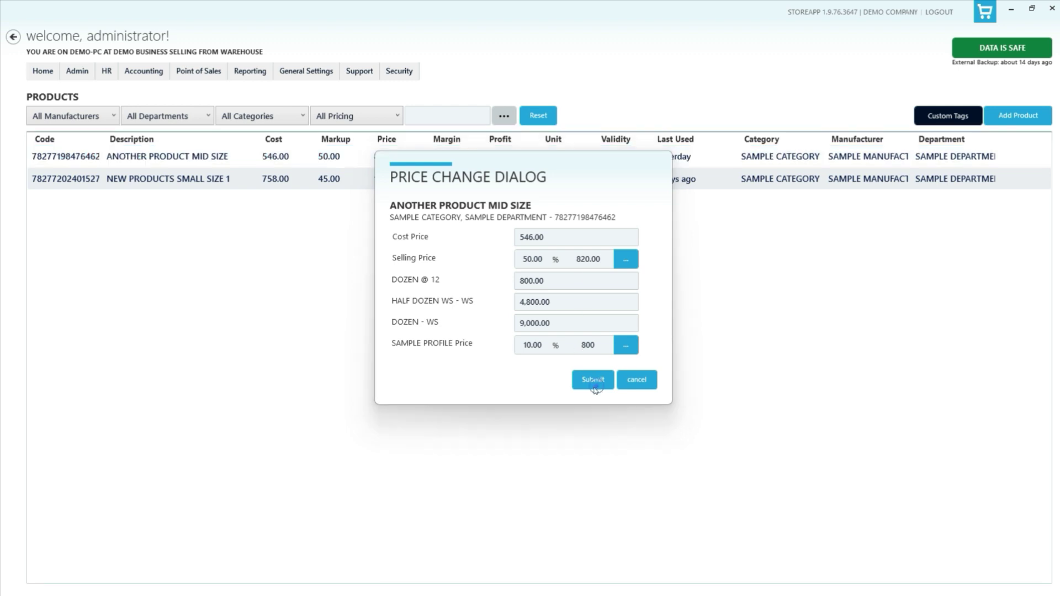
- Delete SAMPLE PROFILE from the price profiles and confirm the removal
left_click(78, 71)
mouse_move(105, 93)
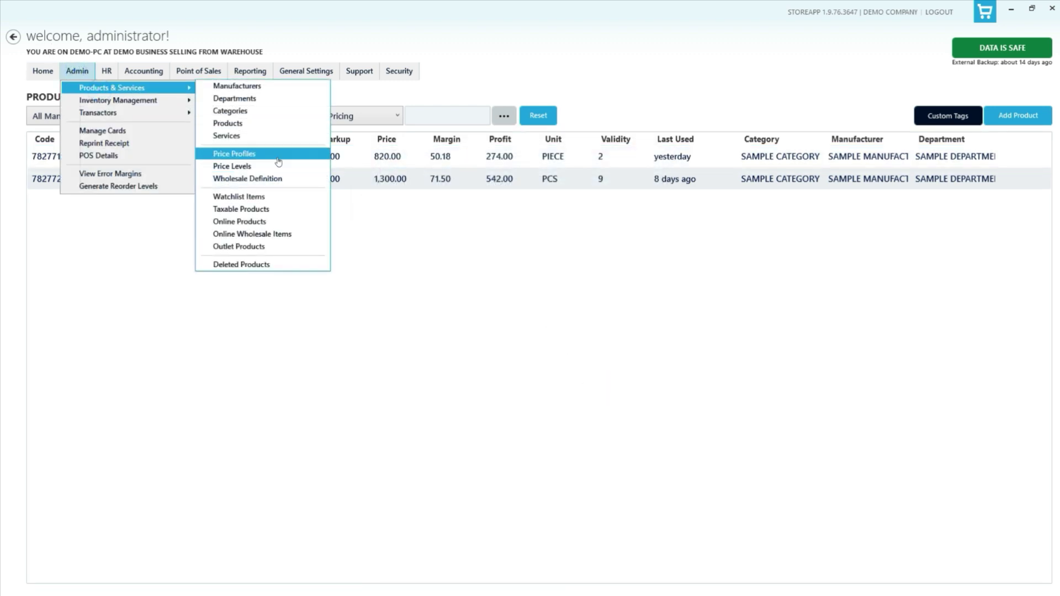
left_click(278, 155)
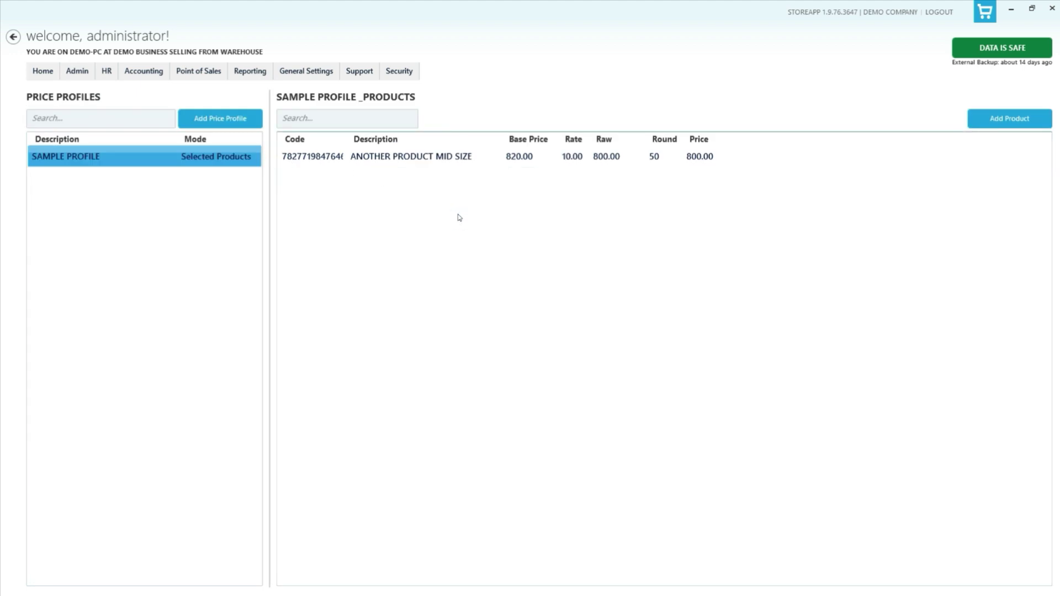
right_click(169, 159)
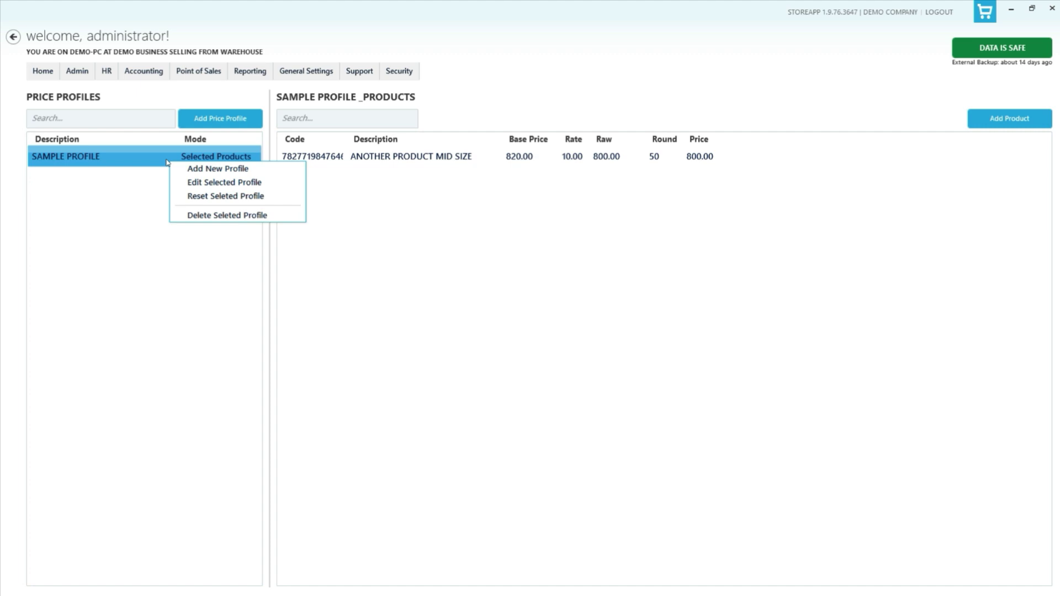
left_click(210, 215)
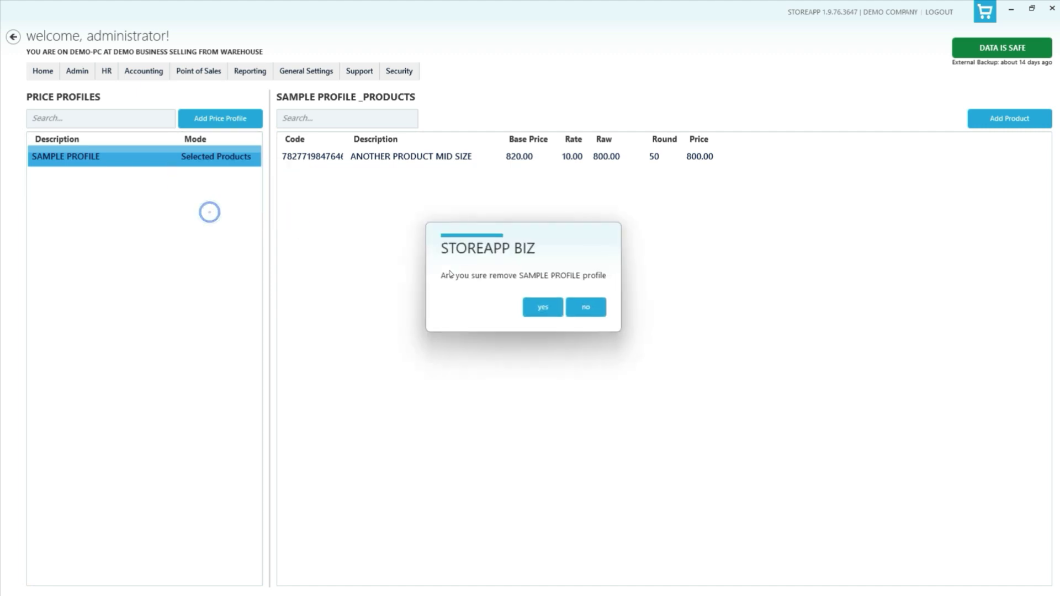
left_click(543, 313)
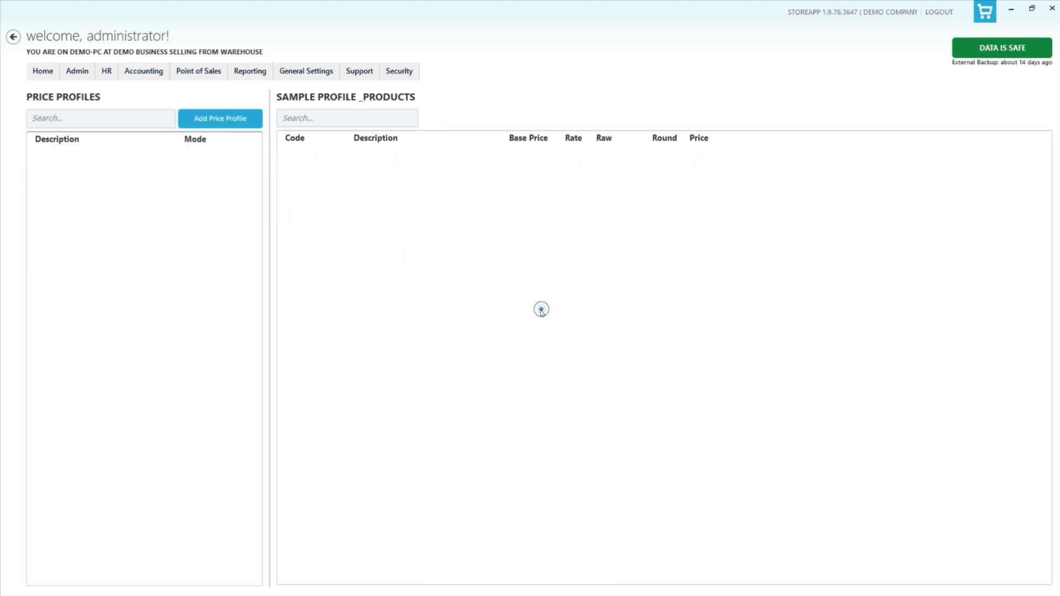